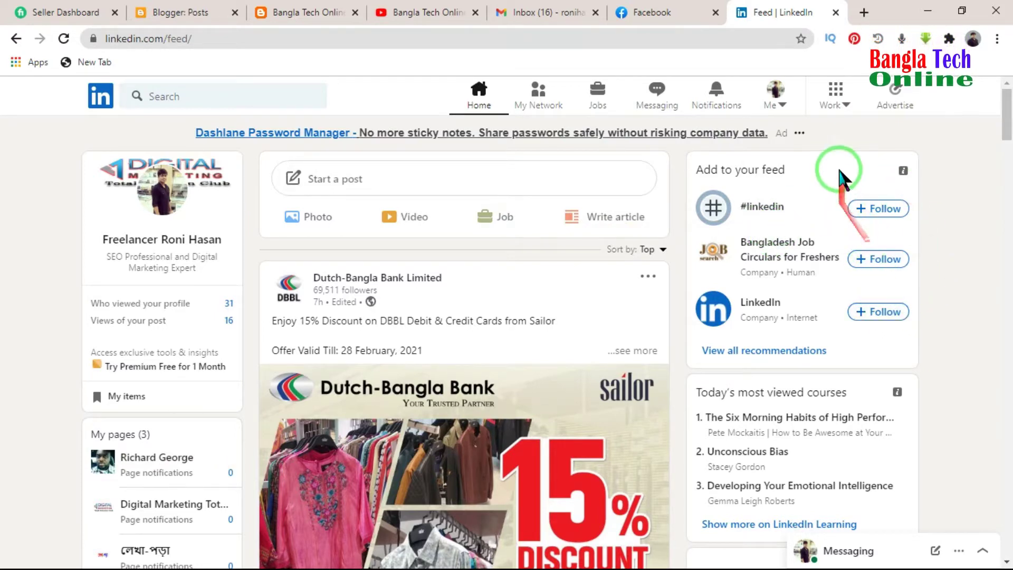
Start creating a company page from the work products and business services, and look over the page types offered
click(841, 108)
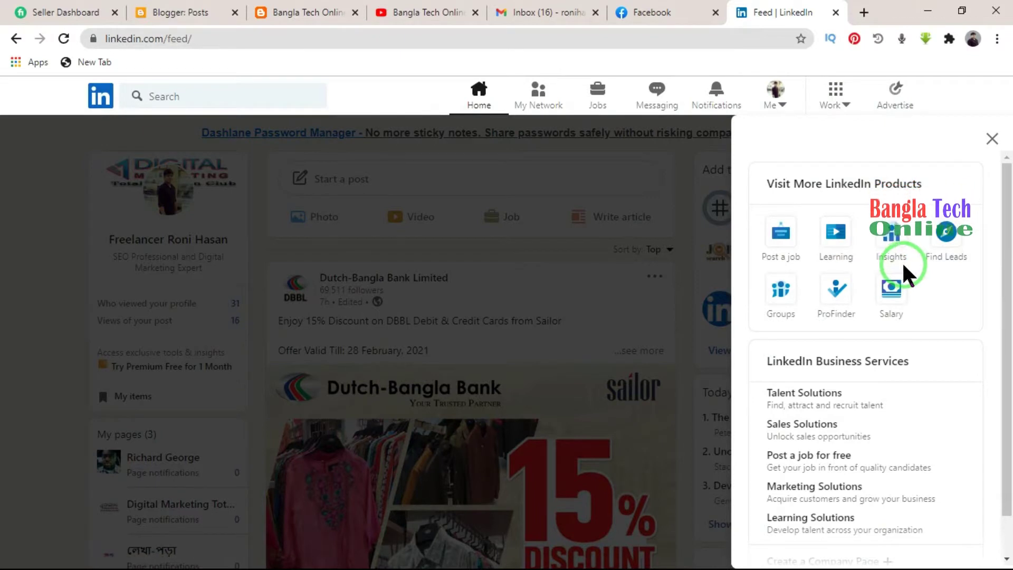
scroll(907, 277, down, 1)
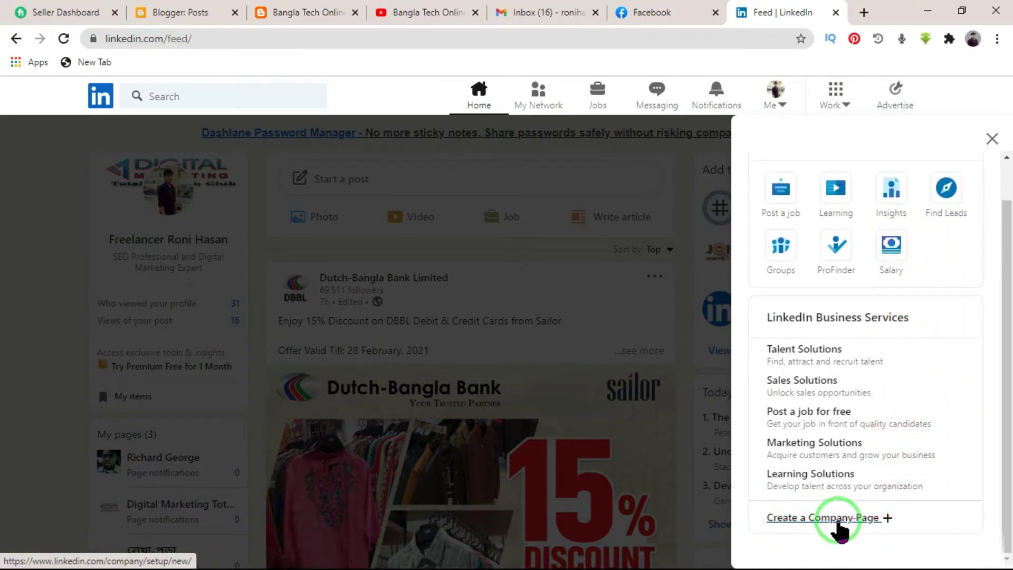
click(819, 519)
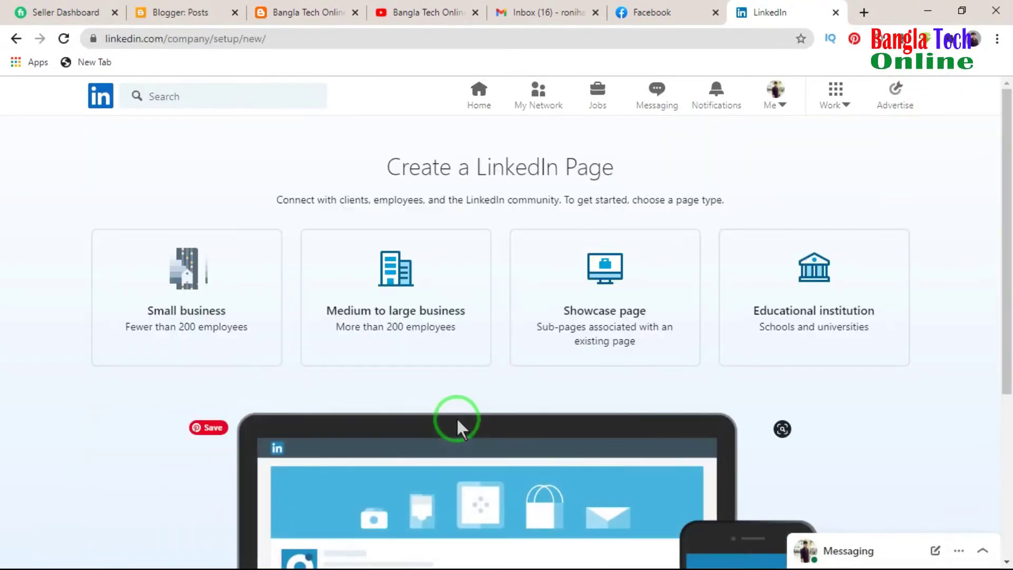
scroll(810, 306, down, 4)
scroll(810, 306, up, 4)
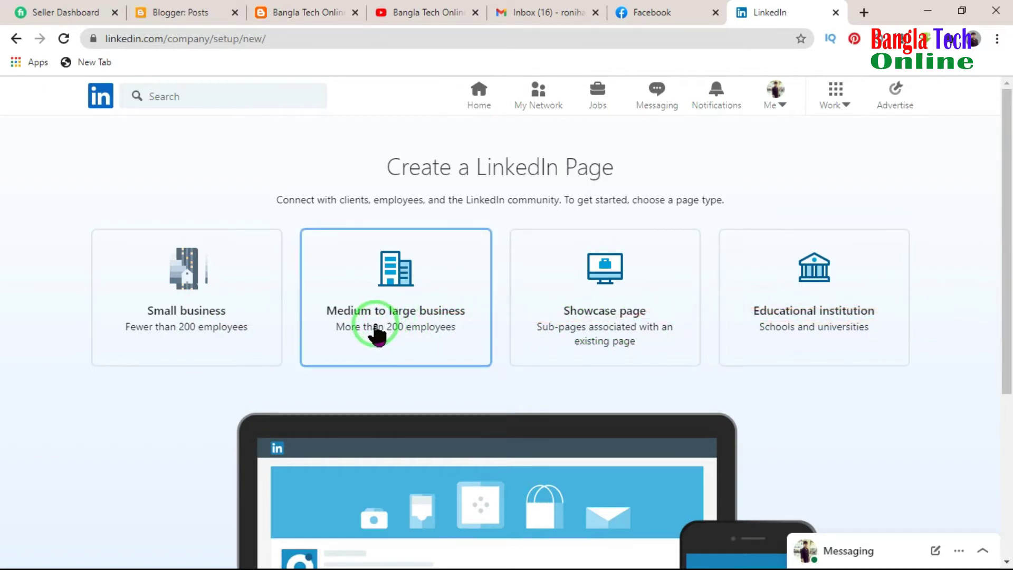
Switch to YouTube to look through the Bangla Tech Online channel's videos, and return to the LinkedIn page setup
click(425, 12)
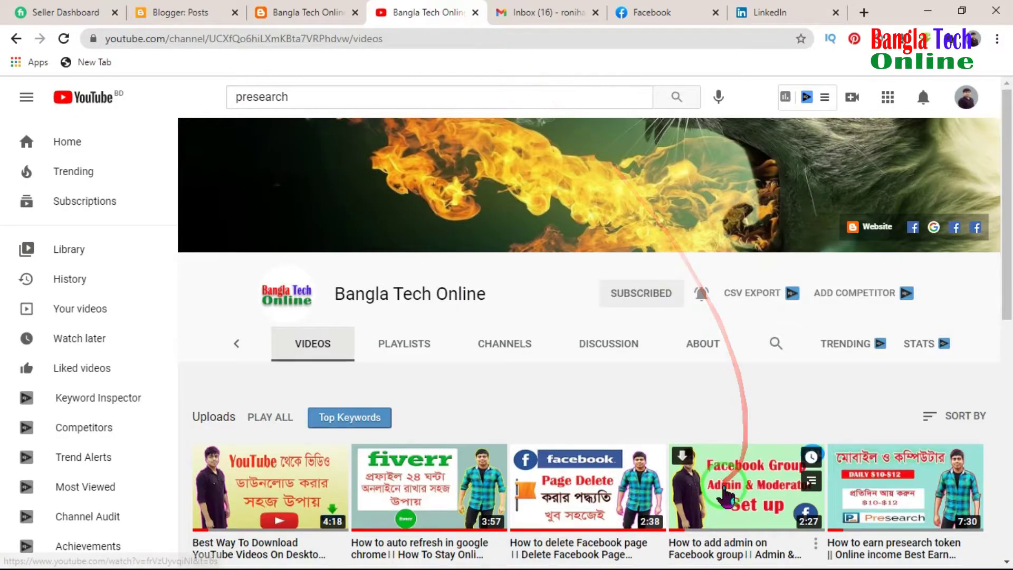
scroll(712, 378, down, 10)
scroll(712, 377, up, 10)
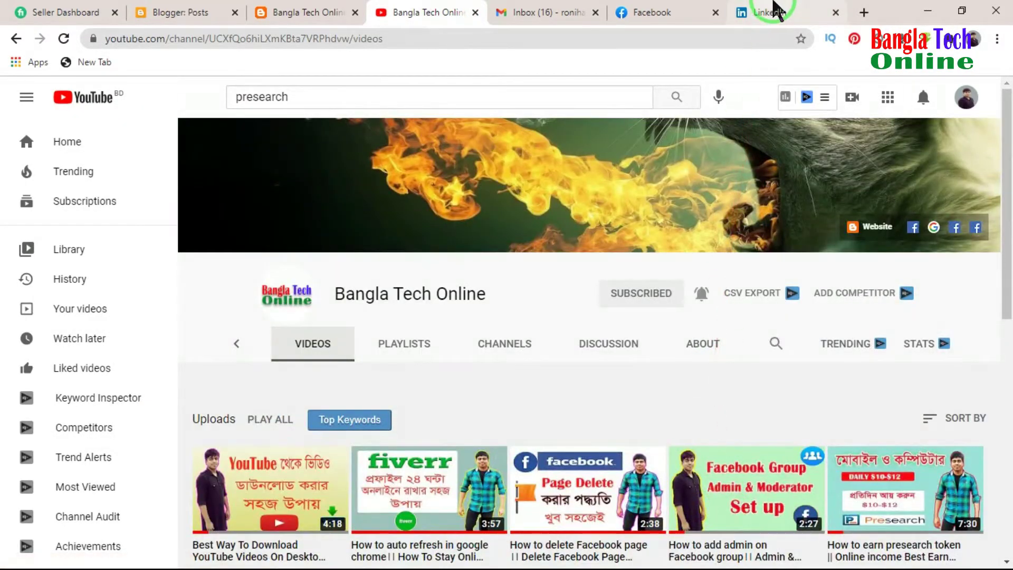
click(775, 8)
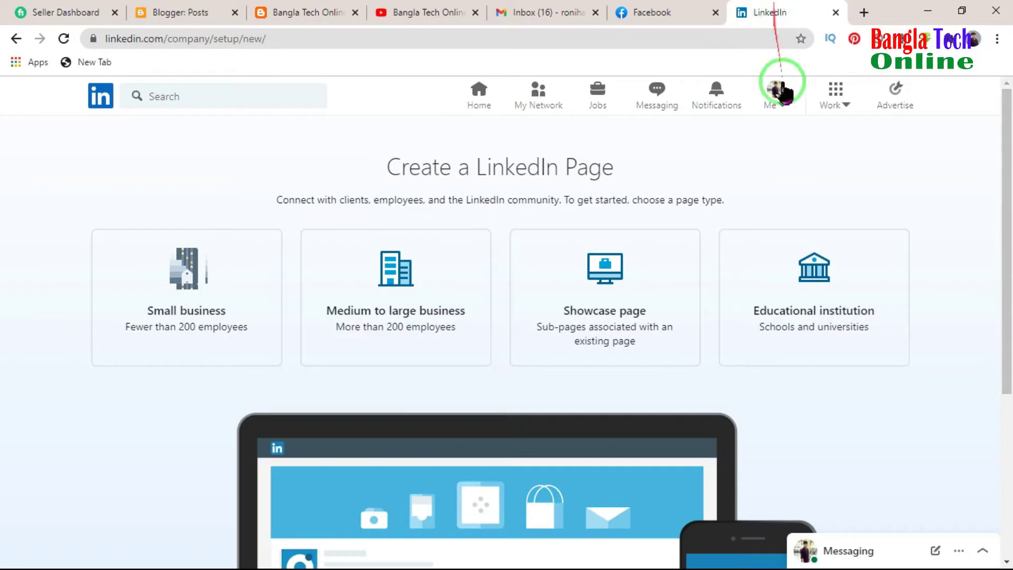
Choose the Educational institution page type and name the page Bangla Tech Online
click(817, 273)
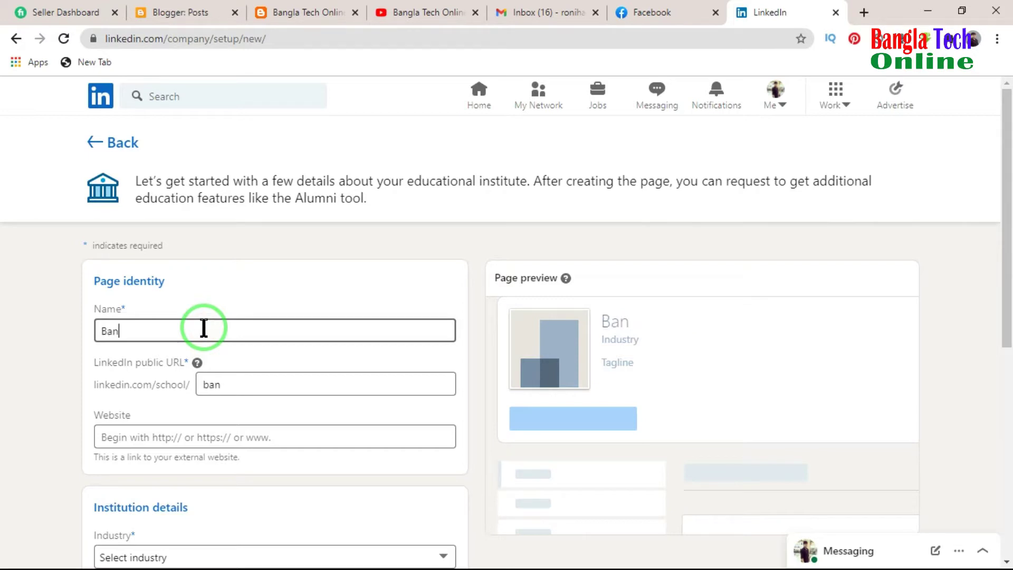
text(Bangla Tech Online)
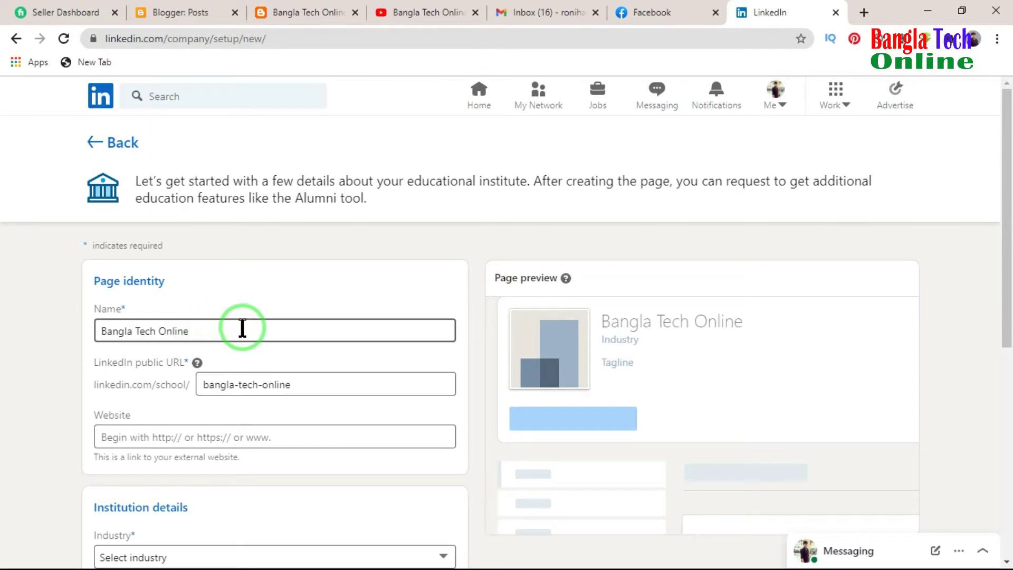
drag(242, 329, 70, 332)
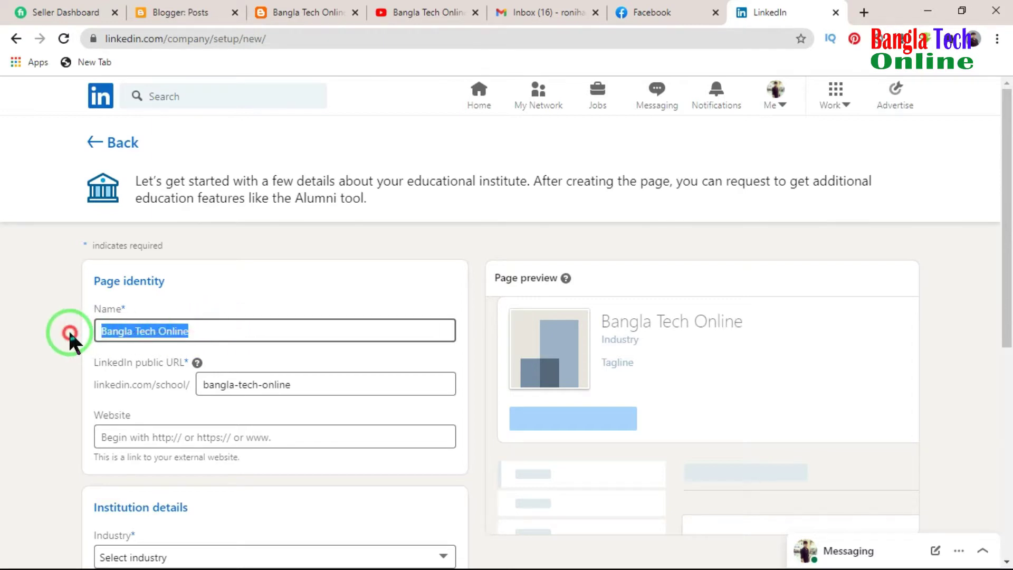
click(232, 333)
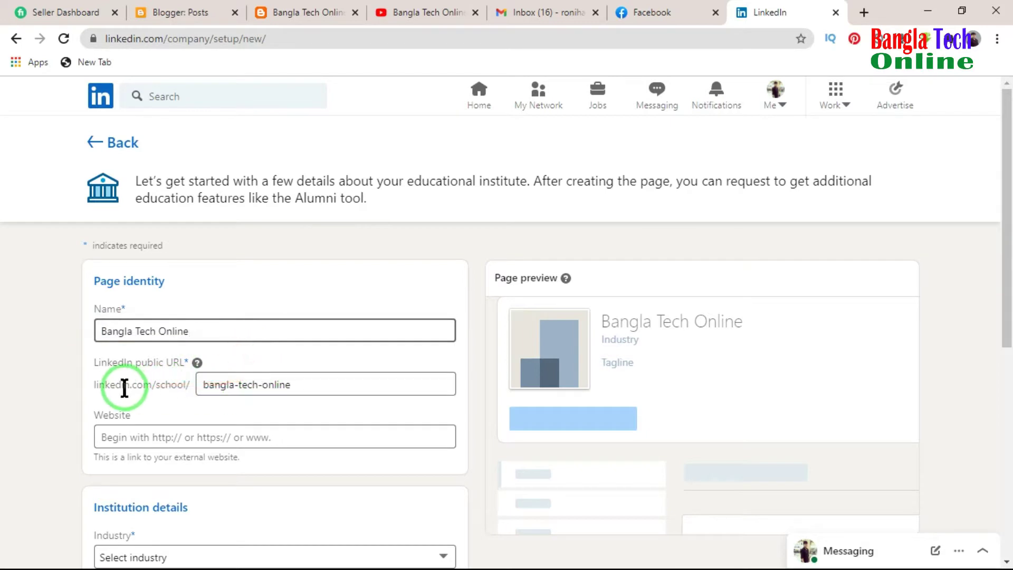
drag(330, 387, 195, 399)
click(333, 388)
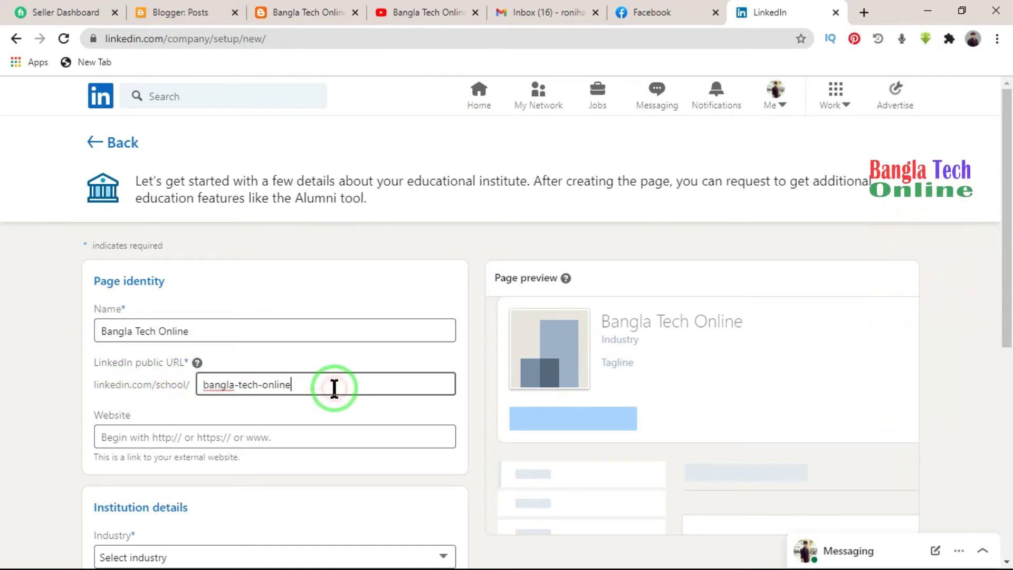
click(167, 436)
scroll(207, 407, down, 5)
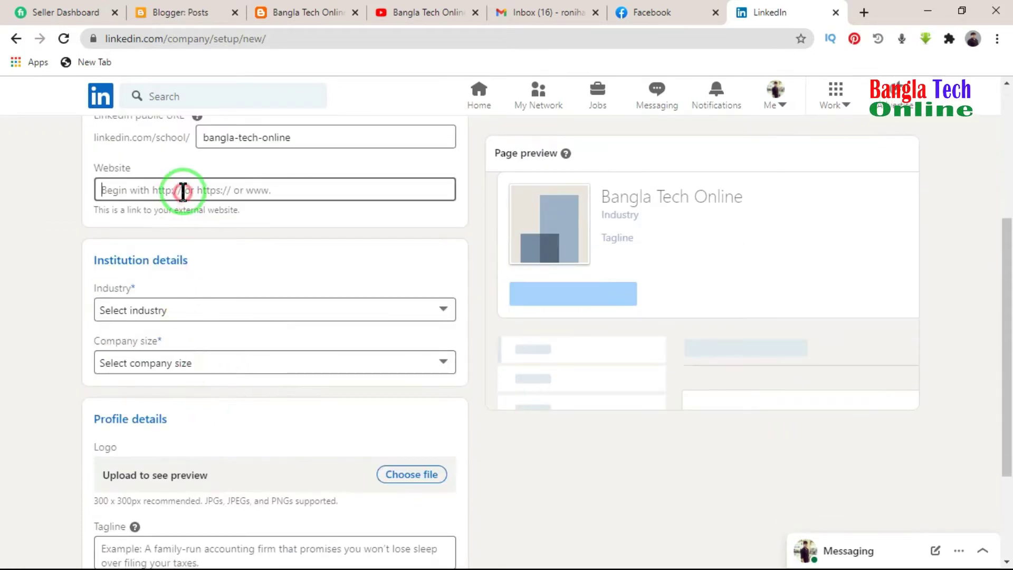
scroll(188, 211, up, 2)
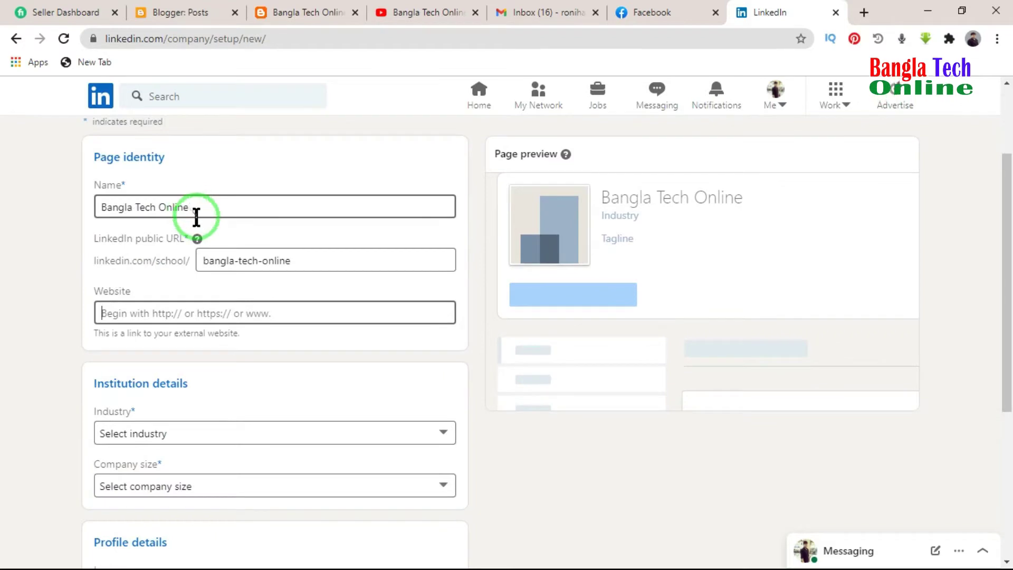
click(299, 12)
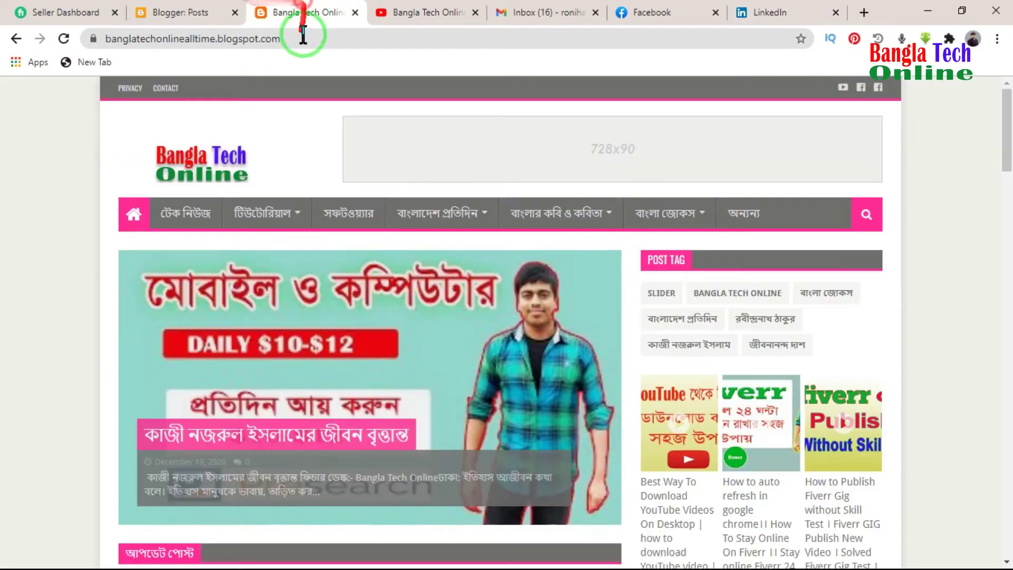
click(188, 187)
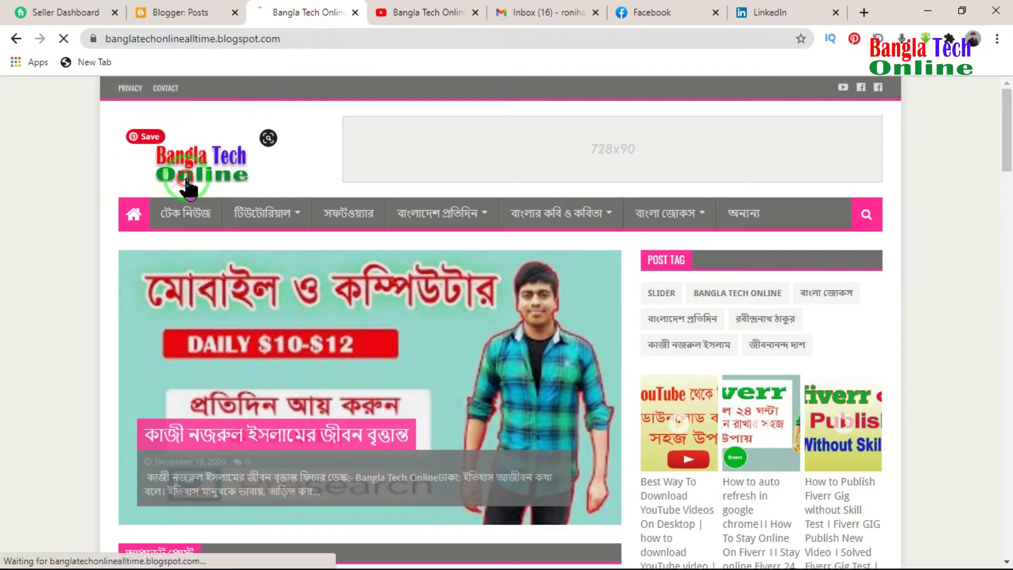
click(546, 39)
key(ctrl+c)
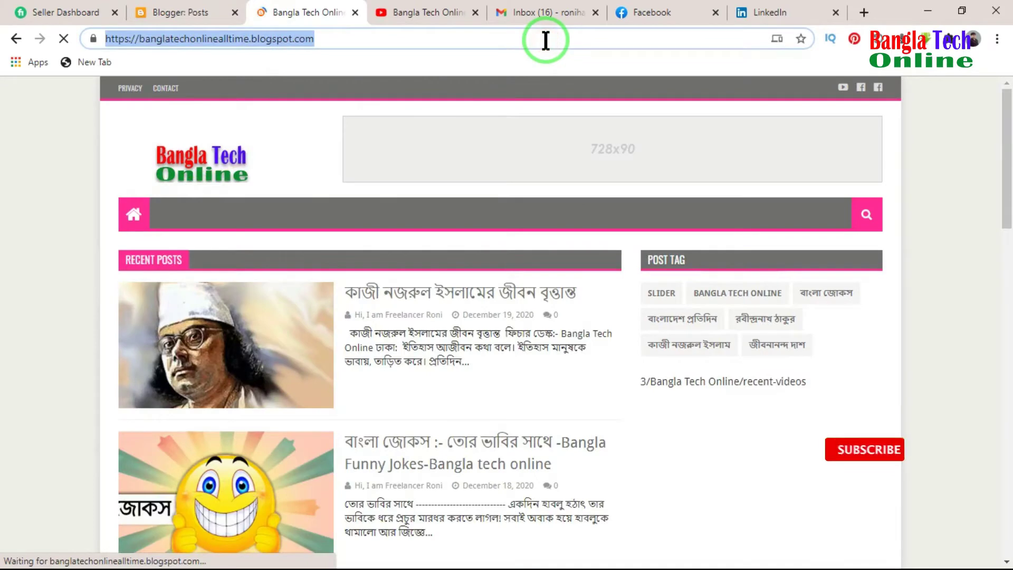
click(668, 13)
click(771, 13)
click(193, 319)
key(ctrl+v)
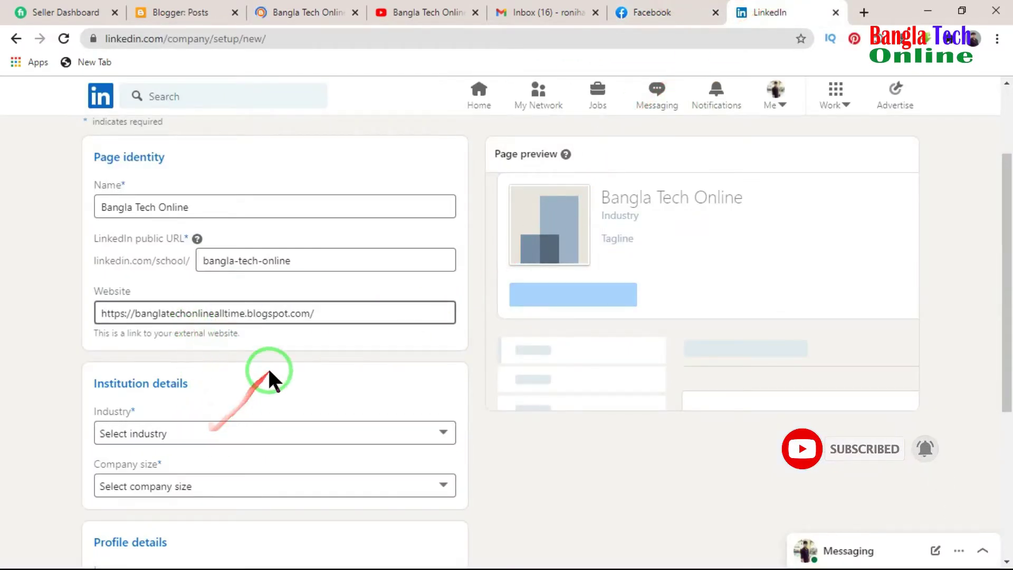
Set the institution's industry to Education Management and its company size to 2–10 employees
scroll(268, 365, down, 2)
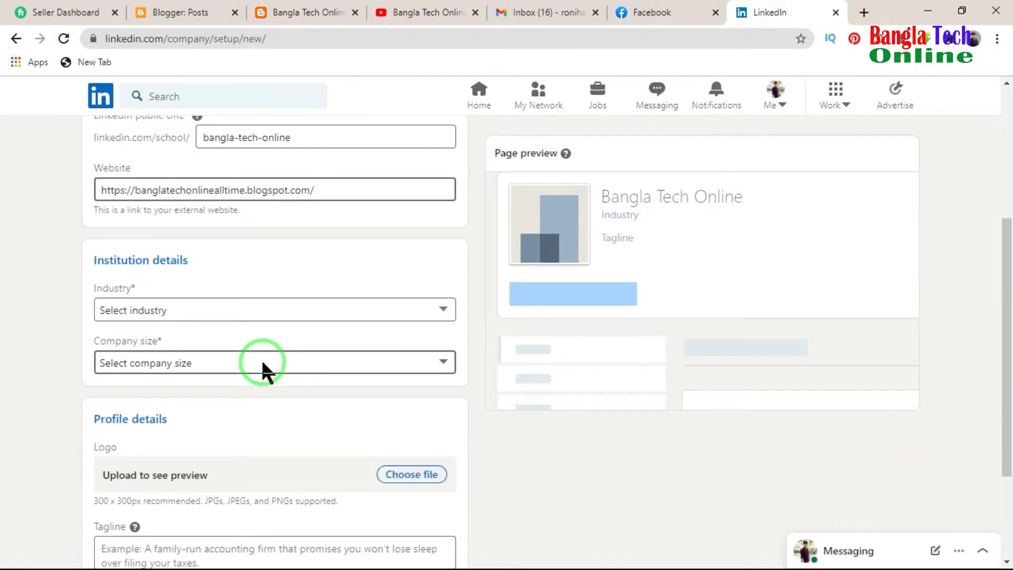
click(99, 290)
click(202, 280)
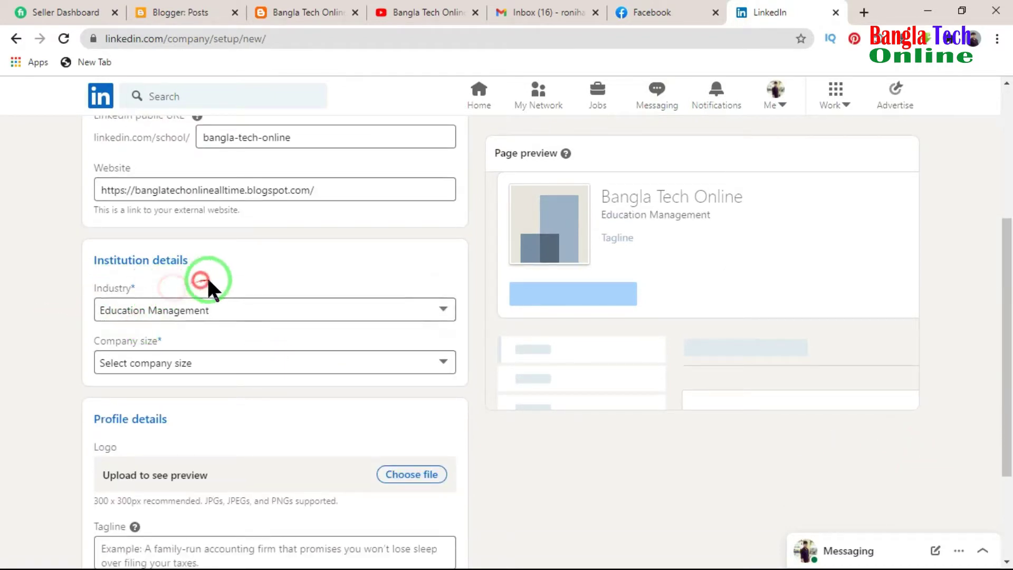
click(443, 311)
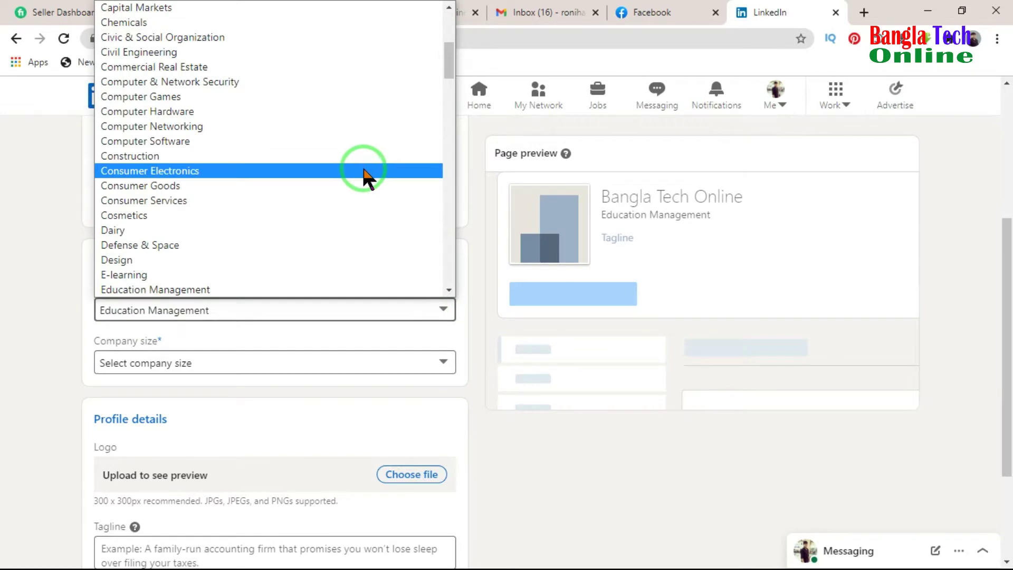
scroll(364, 174, down, 5)
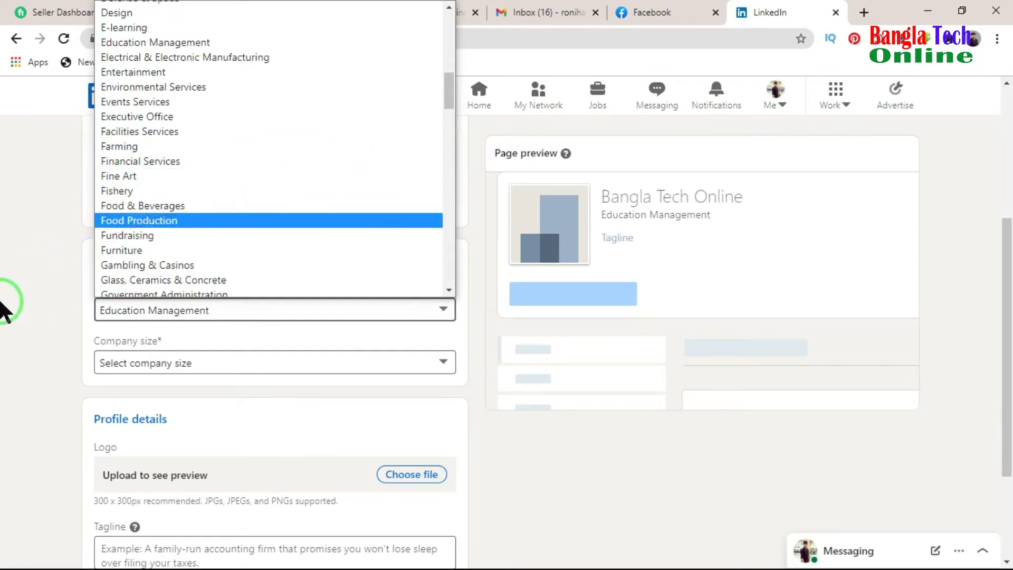
key(e)
key(e)
key(e)
key(e)
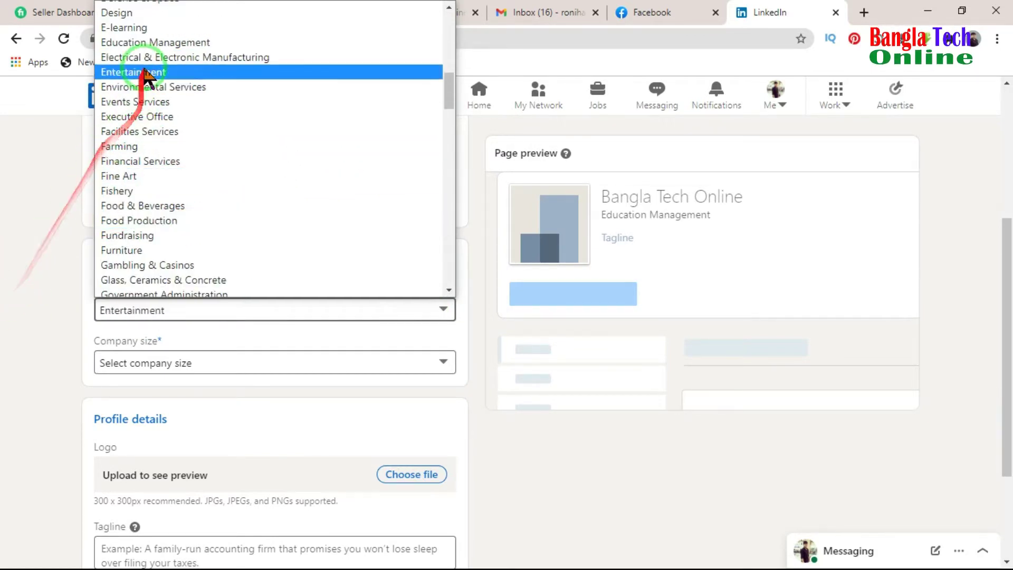
click(167, 42)
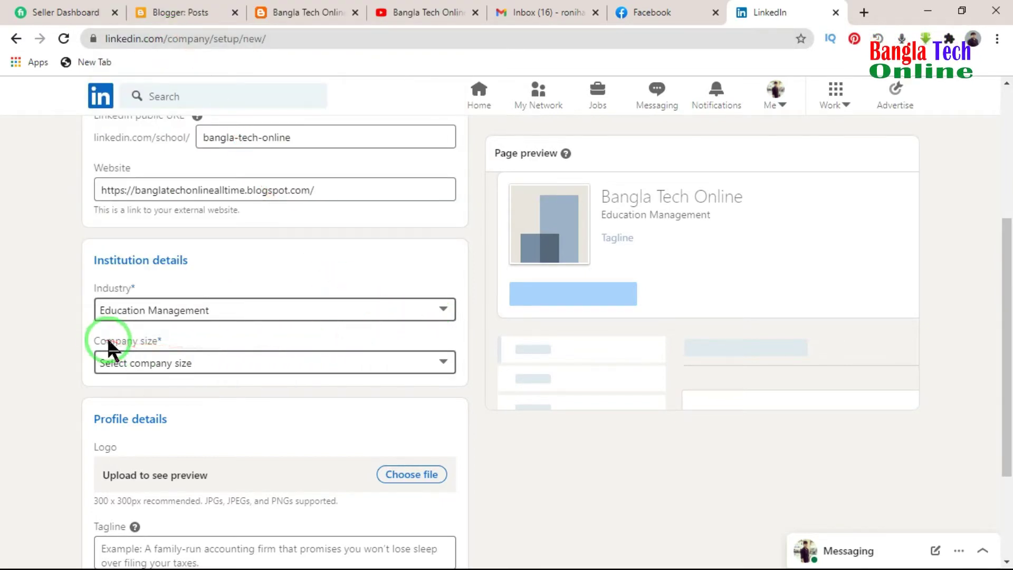
click(438, 367)
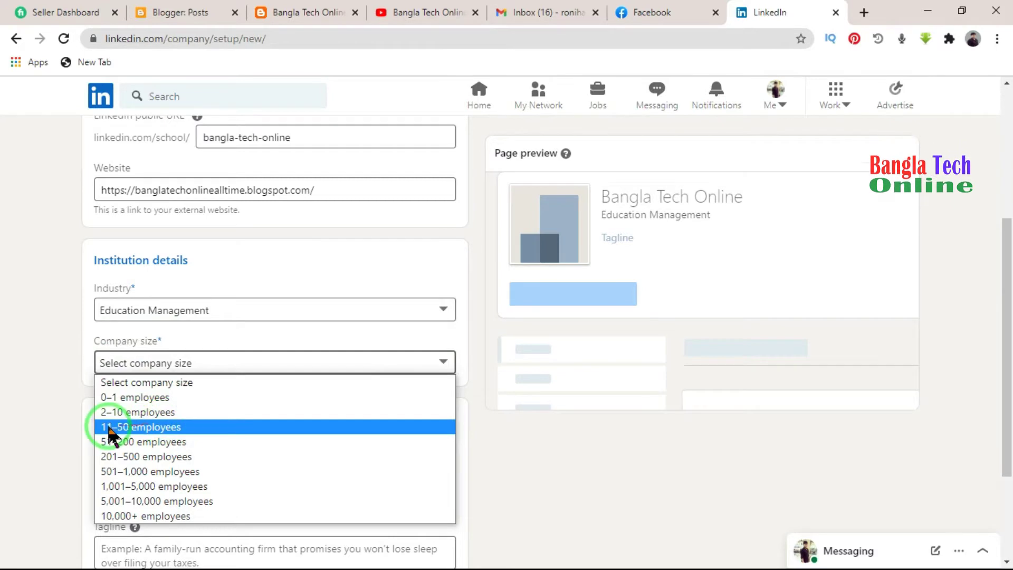
click(153, 417)
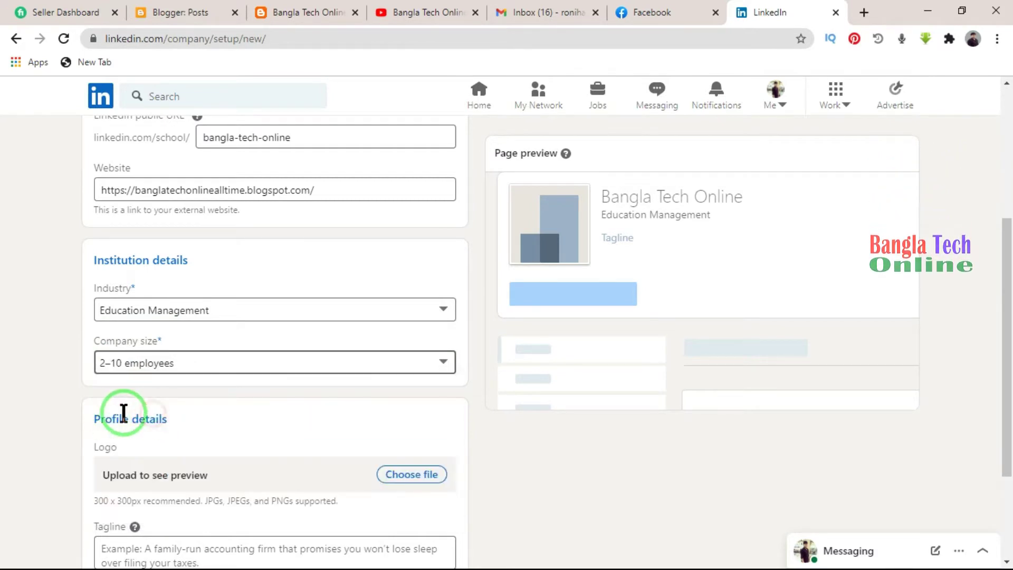
Check the recommended dimensions and supported file formats for the page logo
scroll(86, 417, down, 3)
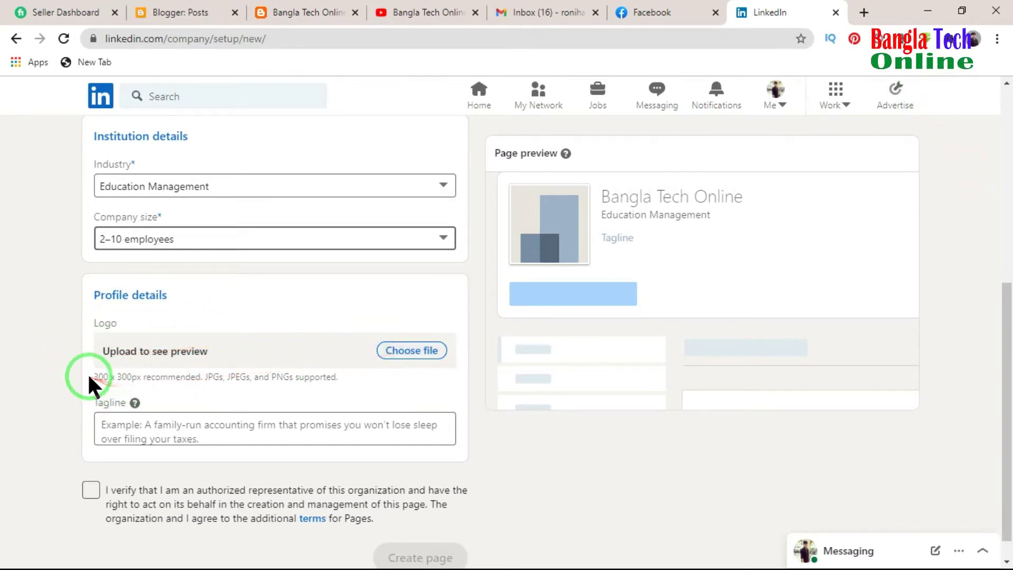
drag(91, 377, 205, 376)
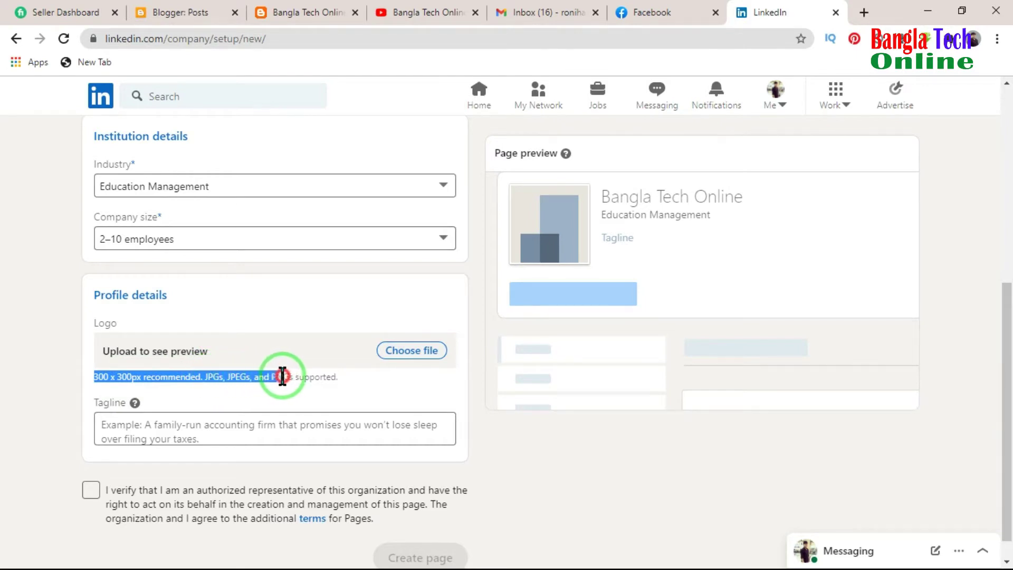
click(379, 385)
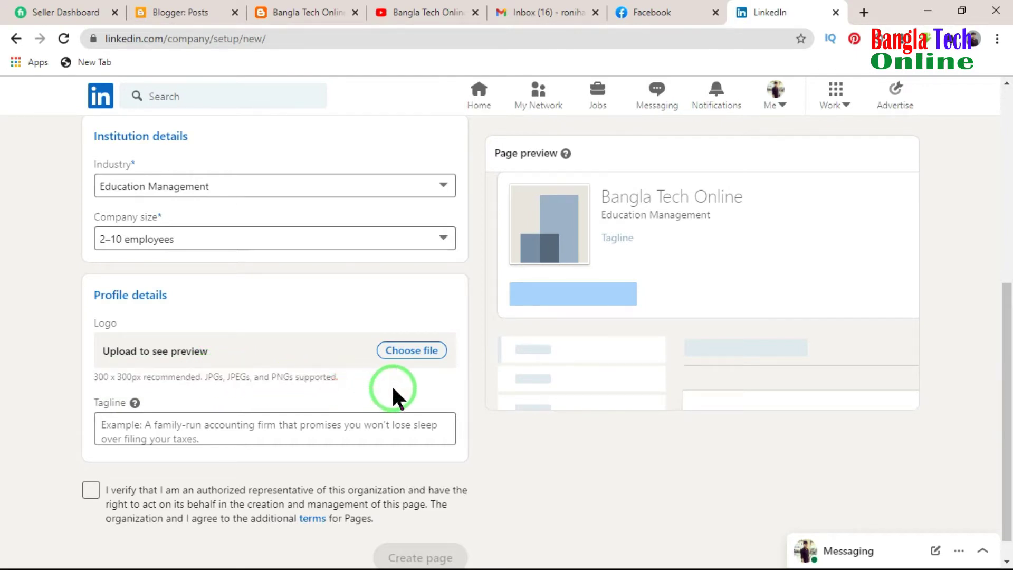
click(403, 359)
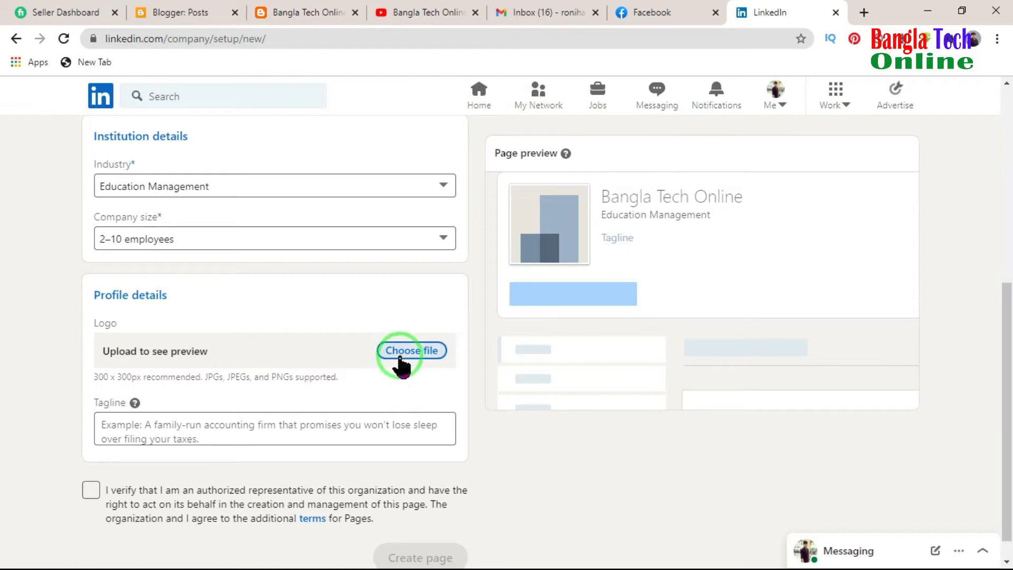
click(415, 354)
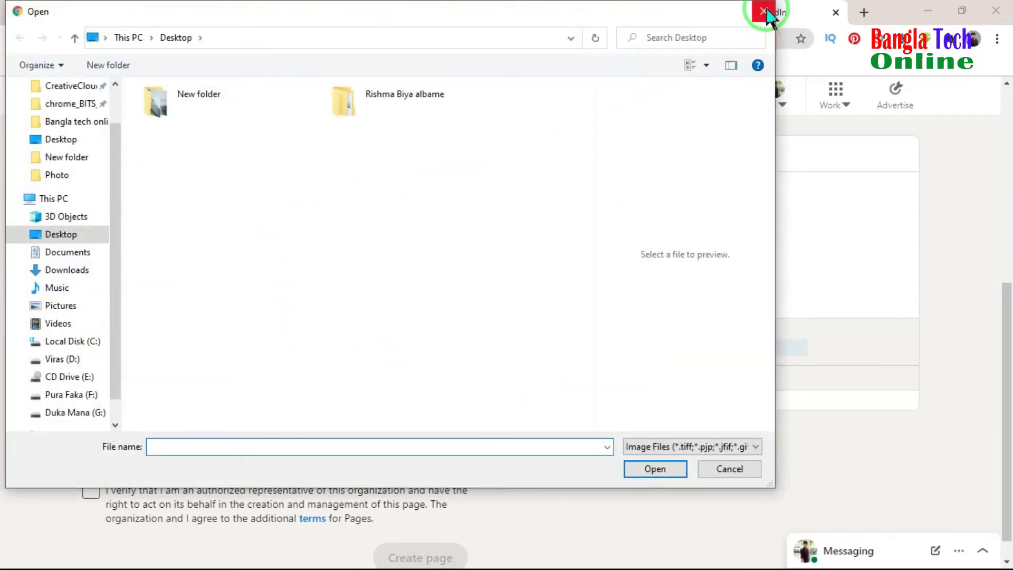
click(763, 11)
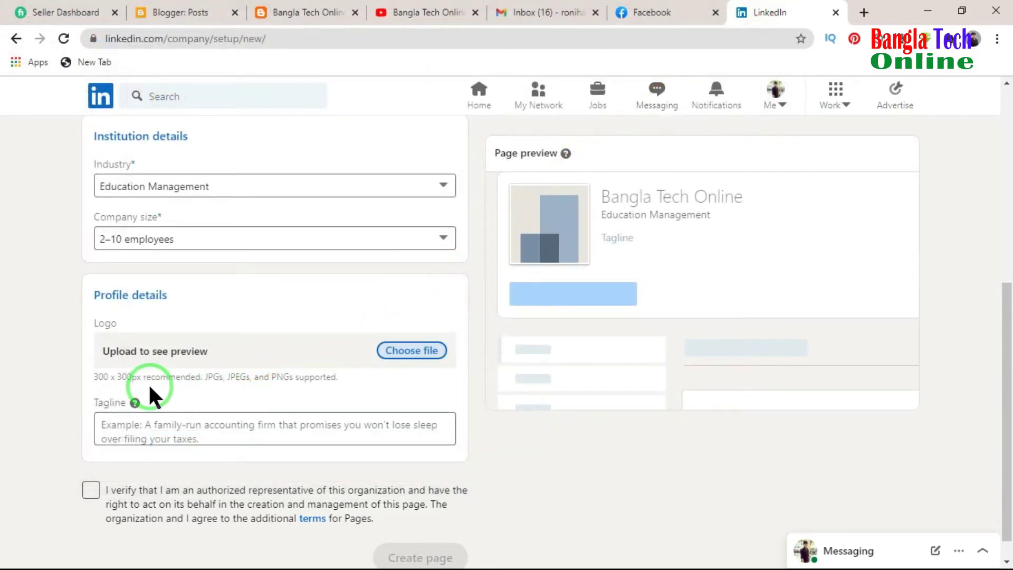
Reread the recommended pixel size in the note under the logo upload
drag(93, 376, 137, 375)
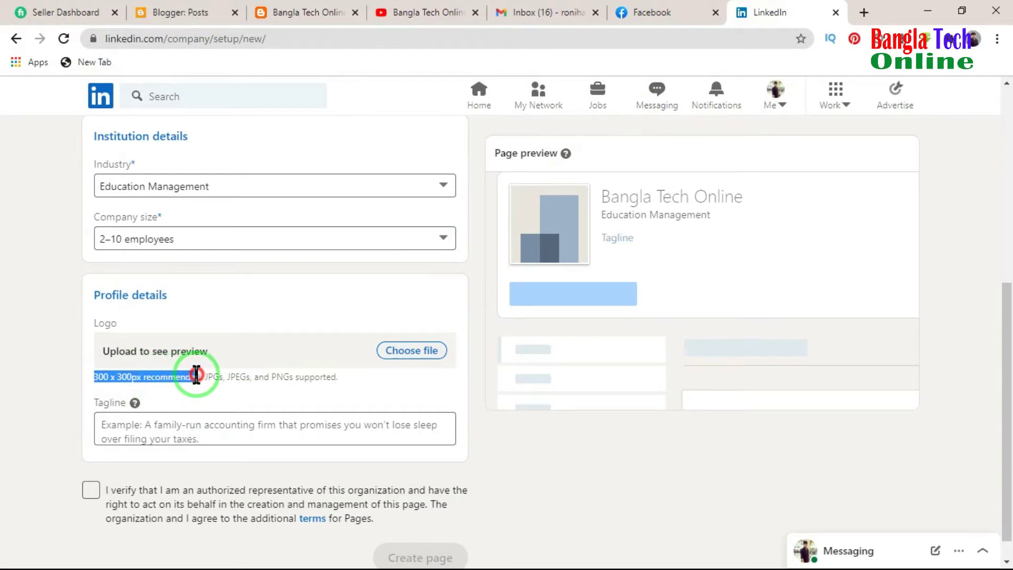
click(136, 376)
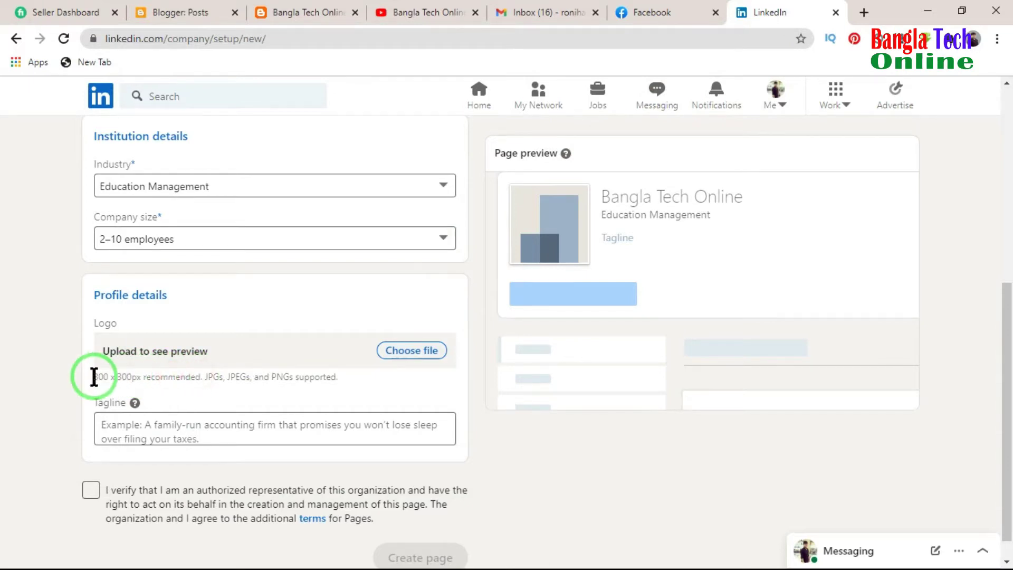
drag(94, 376, 158, 375)
click(192, 375)
Search Google for "image resize google online" in a new browser tab and open the Simple Image Resizer site
click(863, 12)
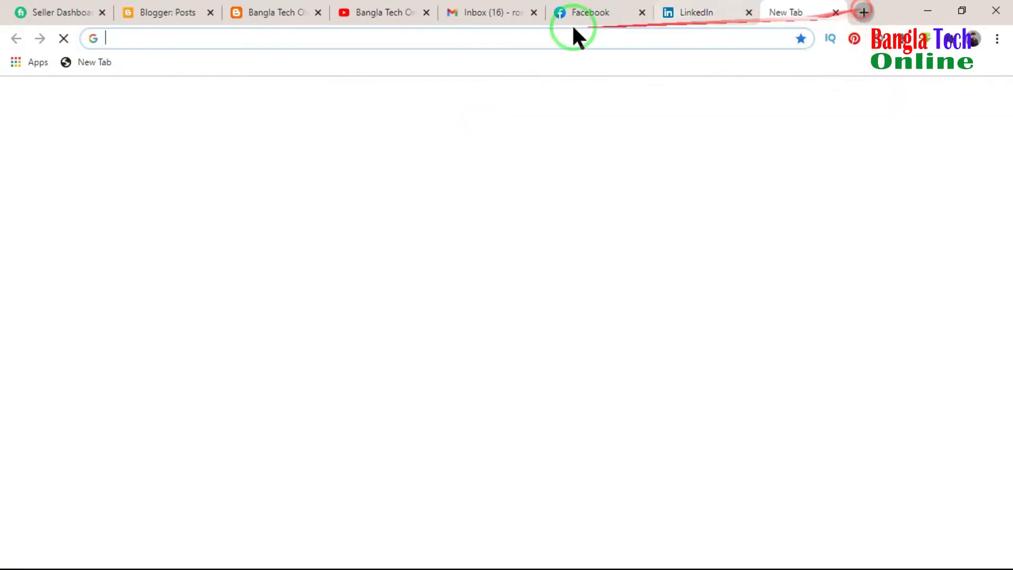
click(519, 40)
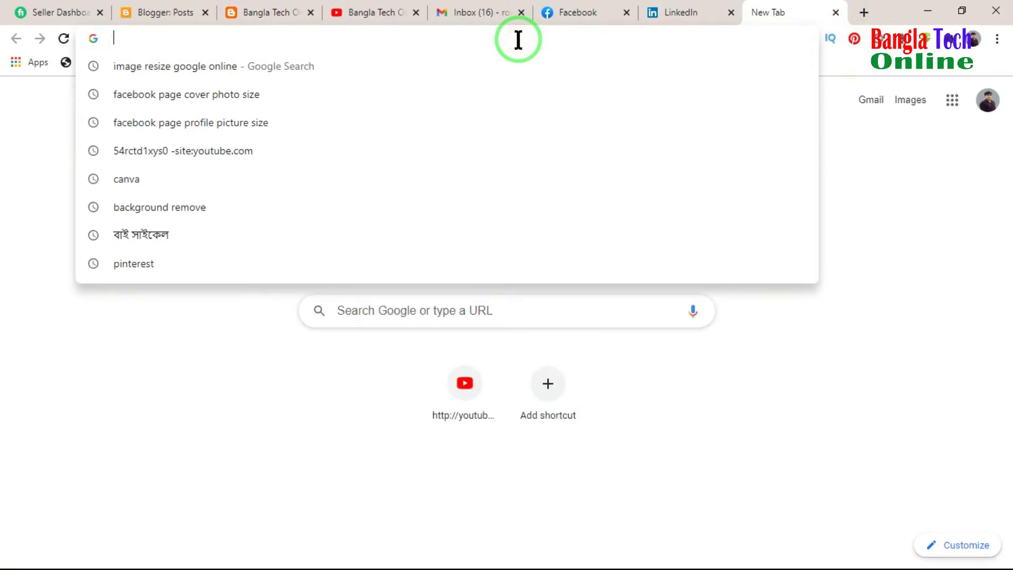
text(im)
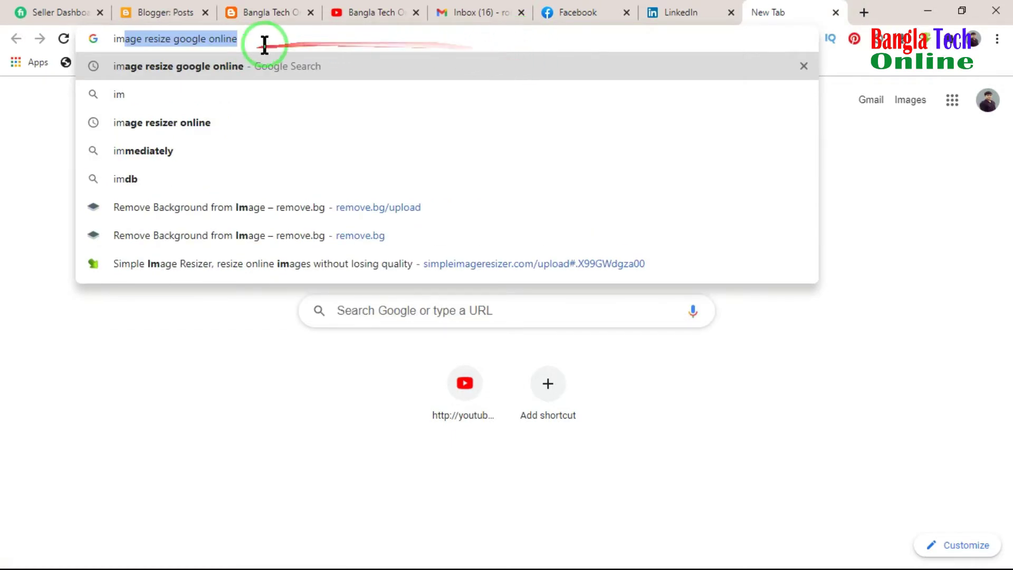
click(288, 39)
key(Return)
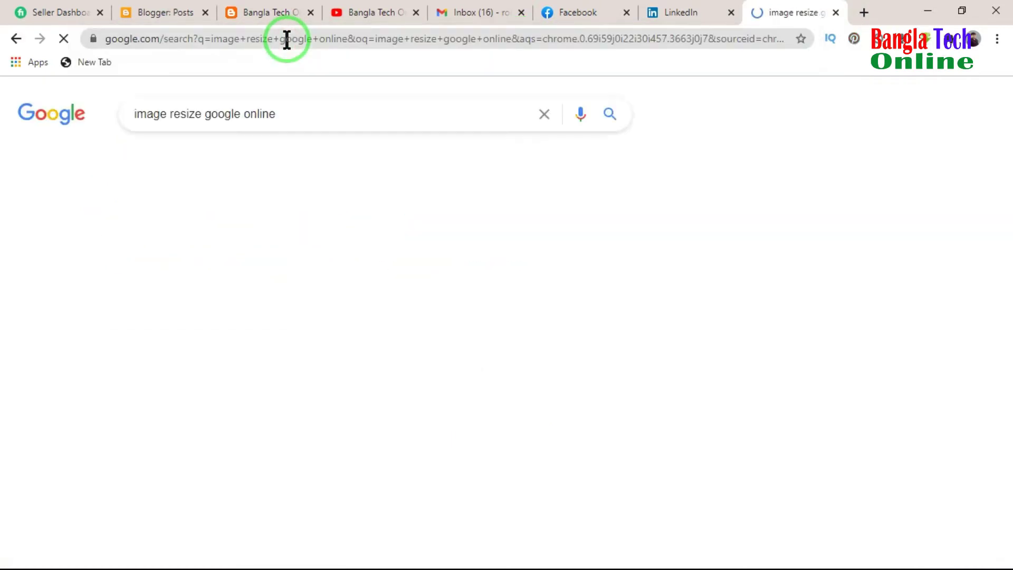
click(219, 248)
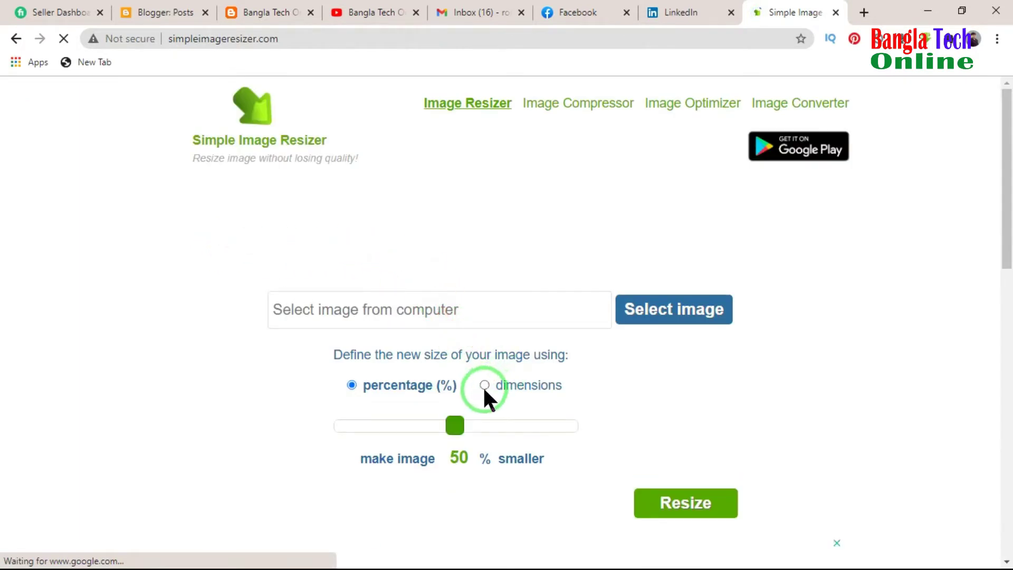
Load Bangla Tech online logo.jpg into the resizer from G:, Web Development File, Bangla tech online Blogsite
click(445, 328)
click(68, 412)
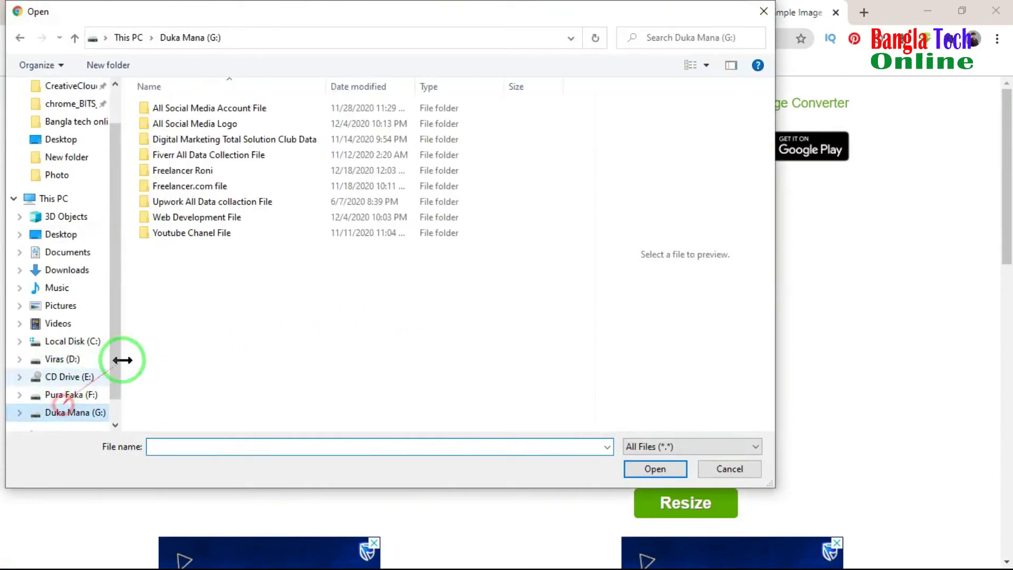
double_click(179, 232)
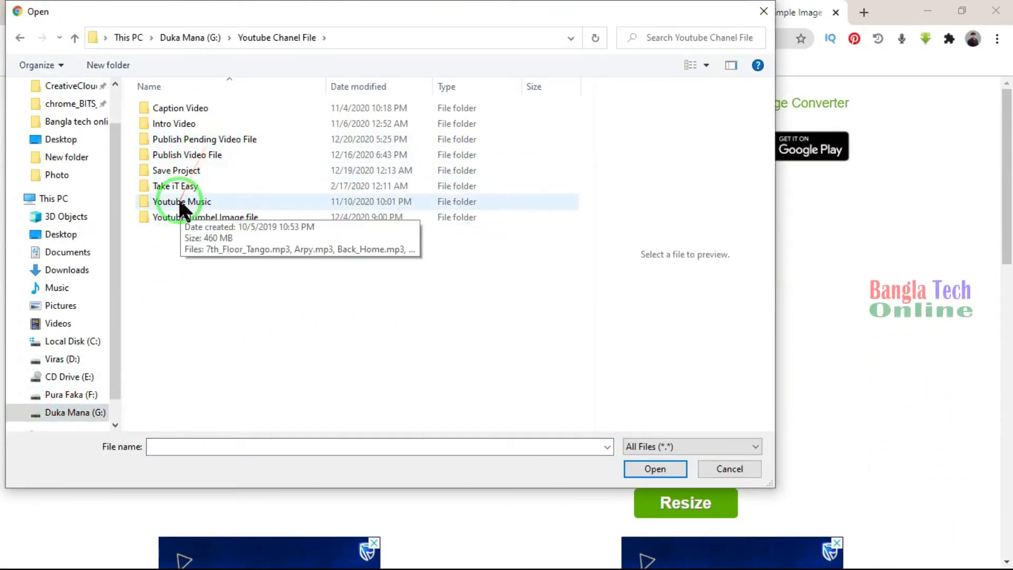
click(74, 412)
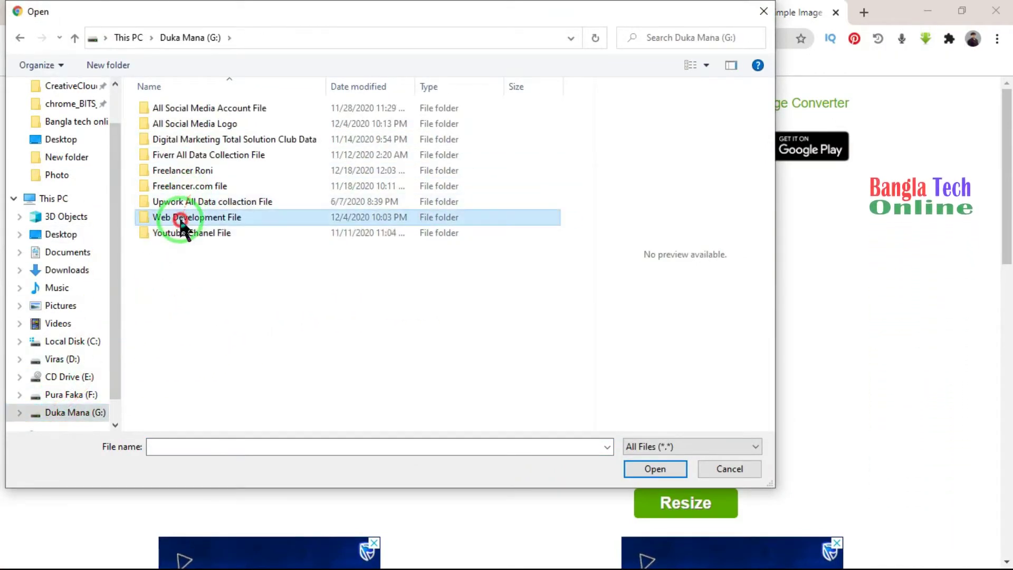
double_click(181, 218)
double_click(199, 108)
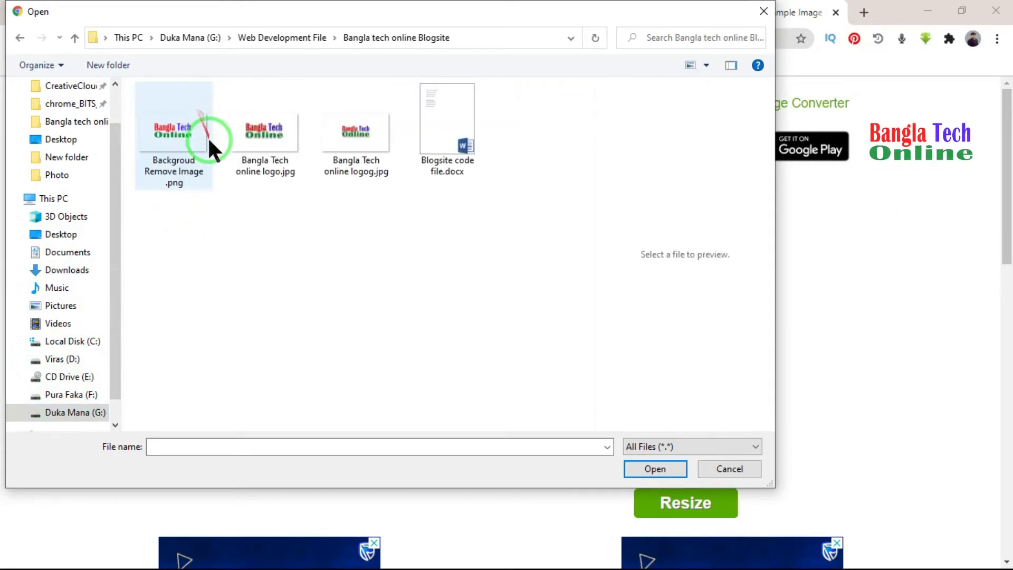
click(258, 166)
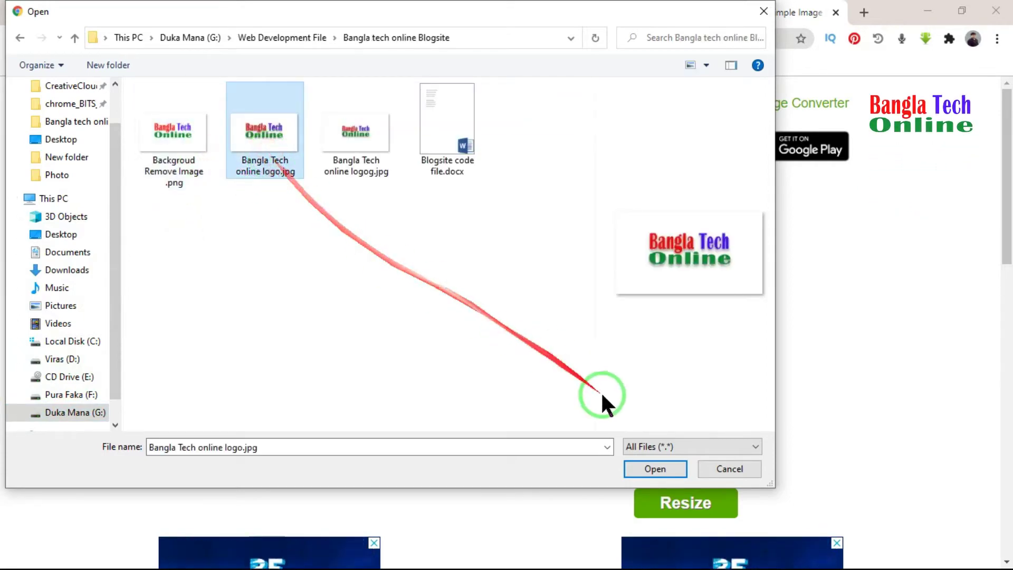
click(655, 472)
Resize the logo by dimensions to 300 x 300 pixels, matching LinkedIn's recommended logo size
click(483, 387)
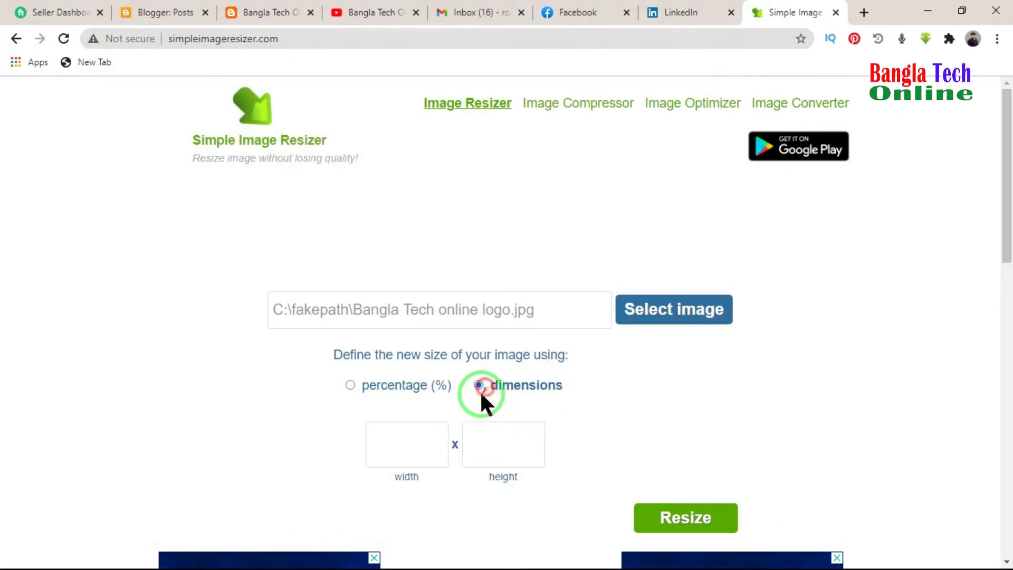
click(418, 435)
click(417, 435)
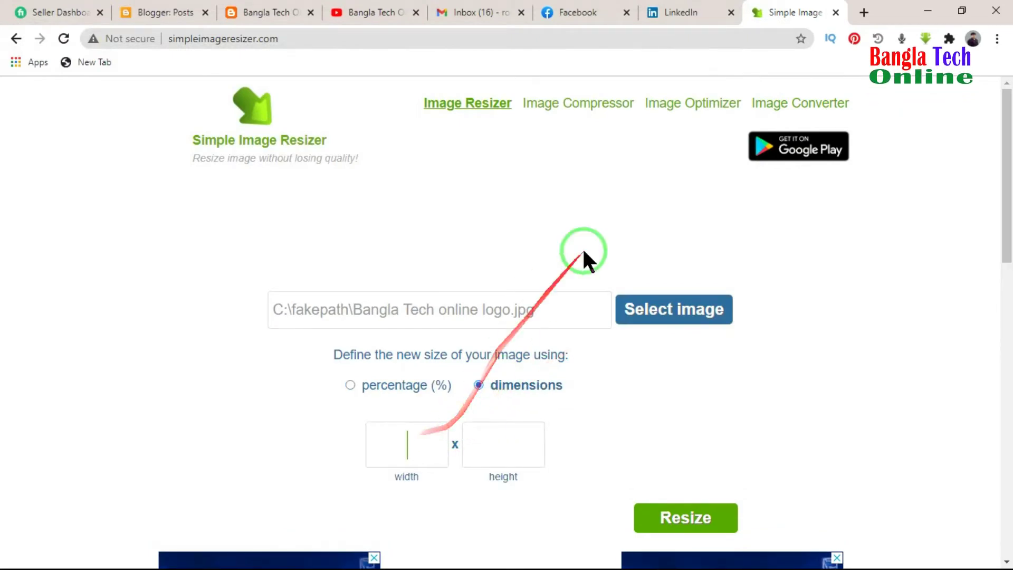
click(678, 12)
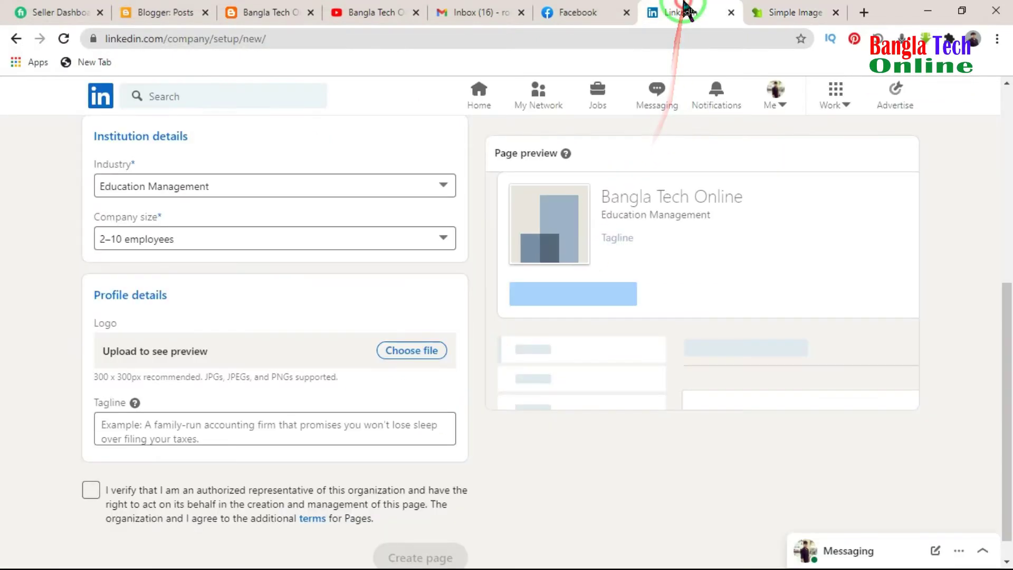
click(799, 12)
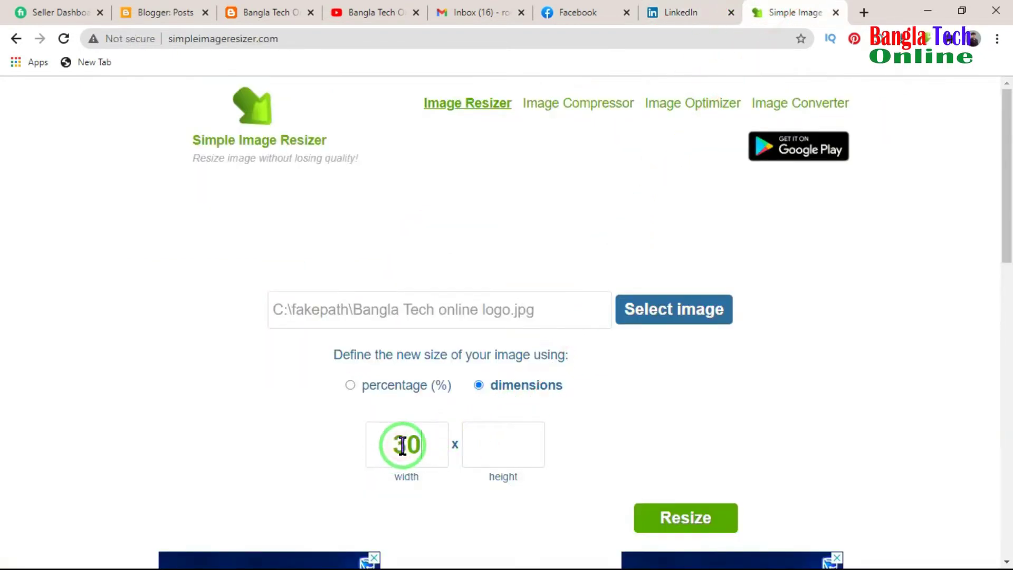
click(513, 433)
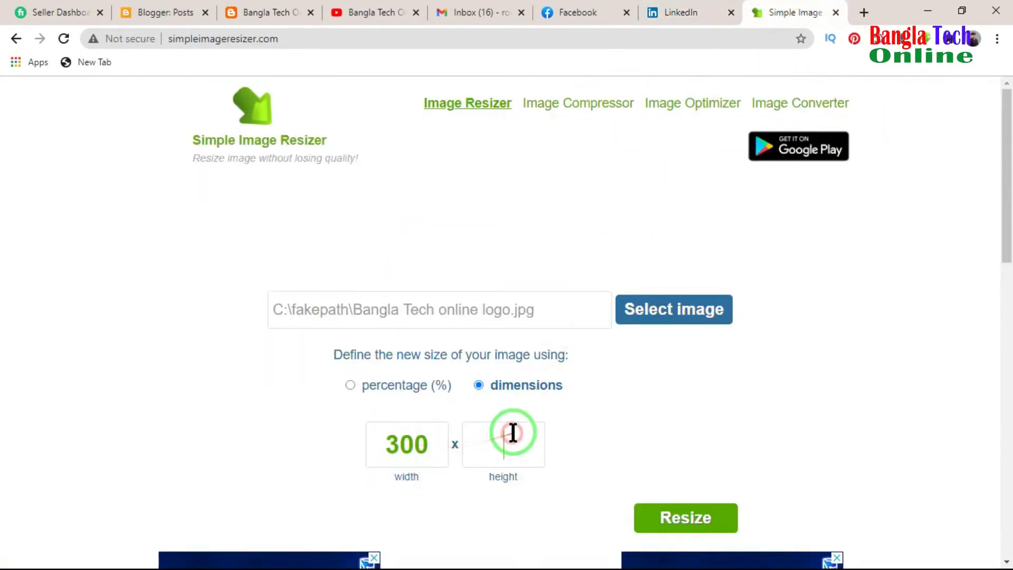
click(680, 514)
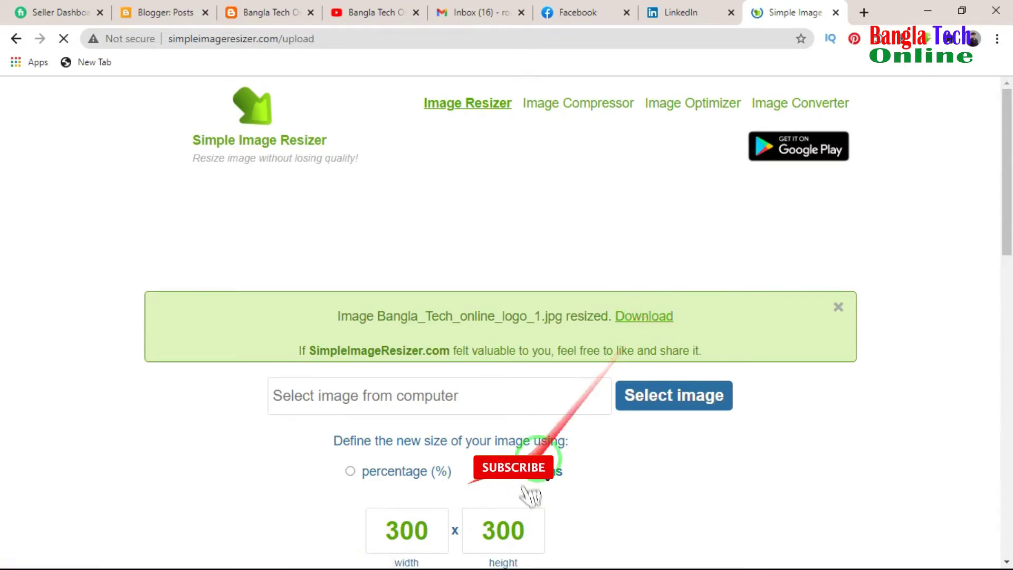
Open the resized logo and save it to the Desktop as Bangla_Tech_online_logo_1_300x300.jpg
click(645, 319)
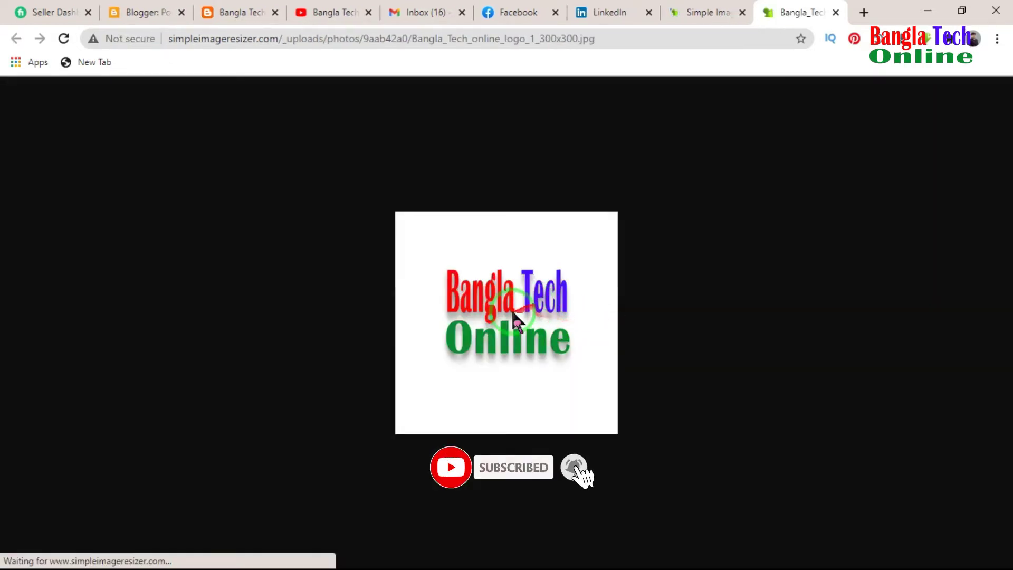
right_click(464, 291)
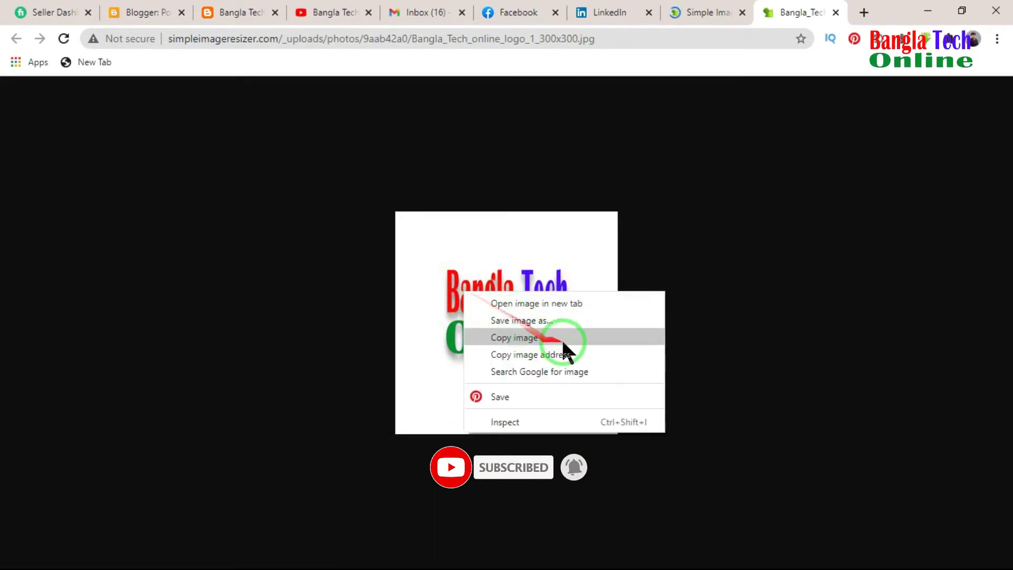
click(575, 321)
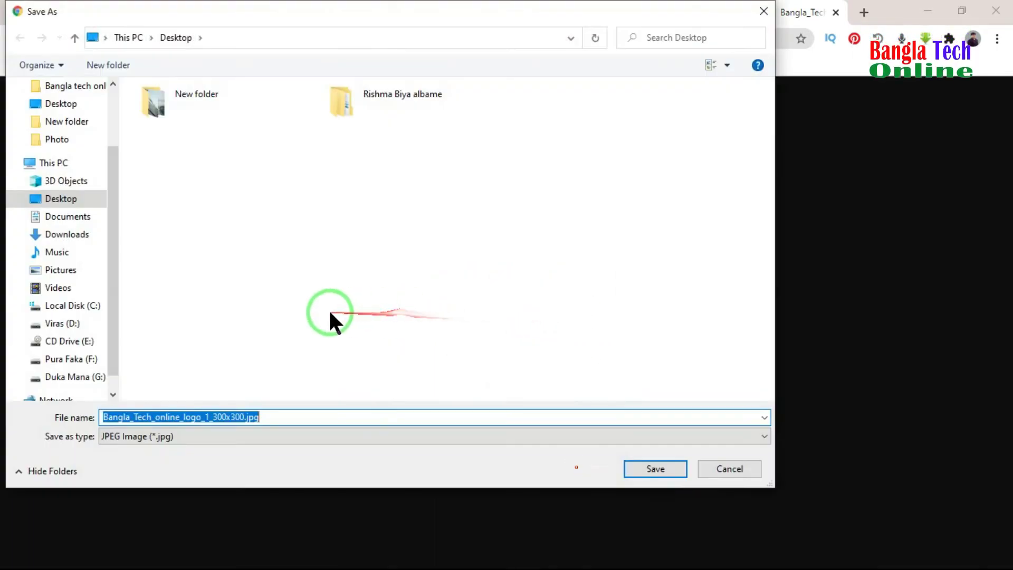
click(59, 198)
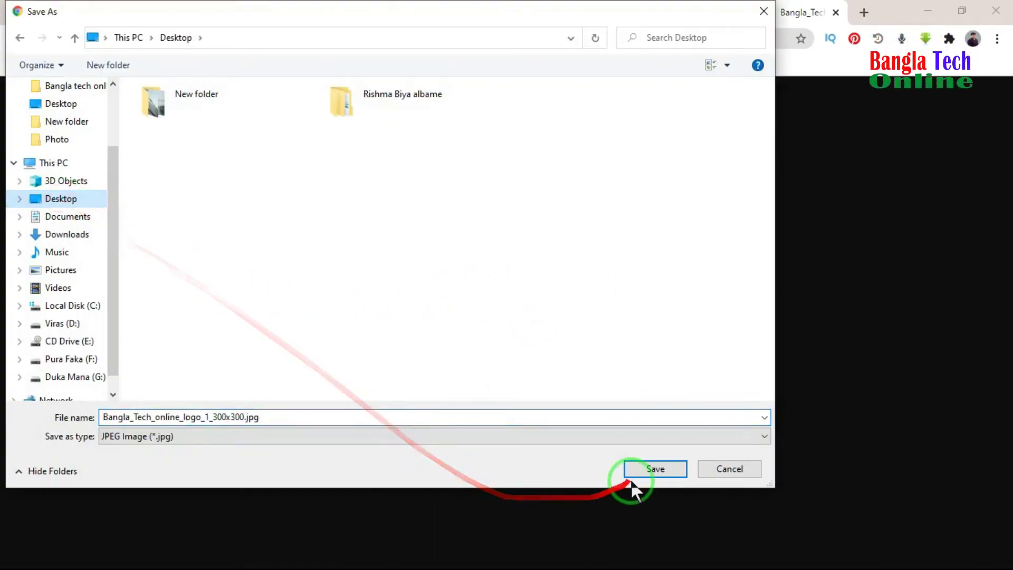
click(643, 469)
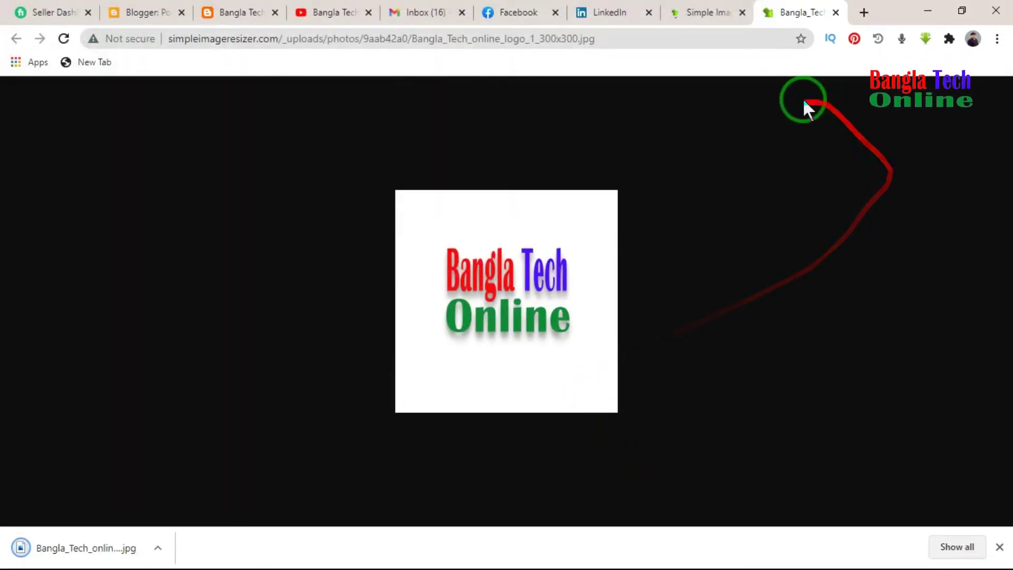
Close the resizer pages and upload Bangla_Tech_online_logo_1_300x300.jpg from the Desktop as the LinkedIn page logo
click(743, 12)
click(742, 12)
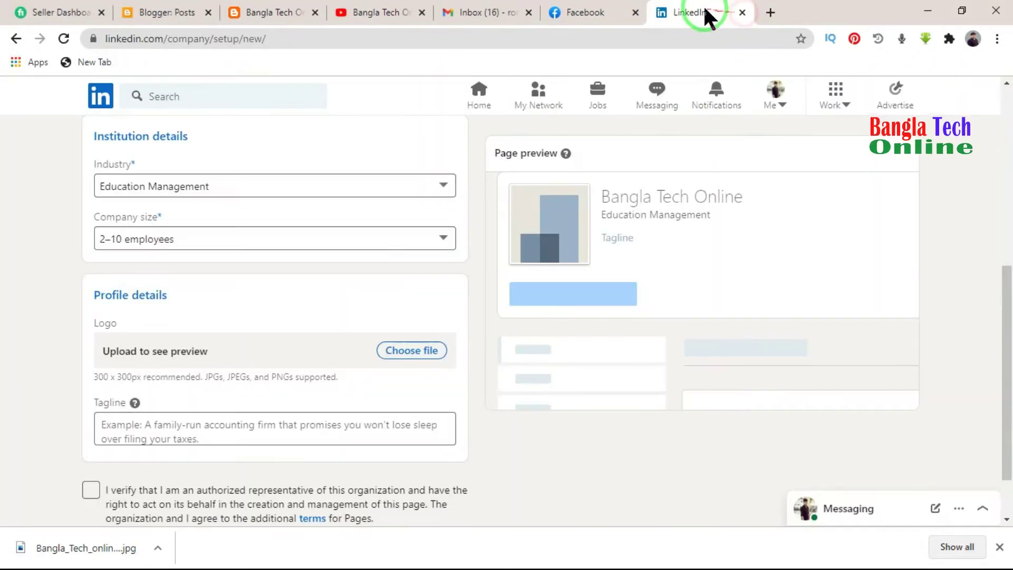
click(412, 351)
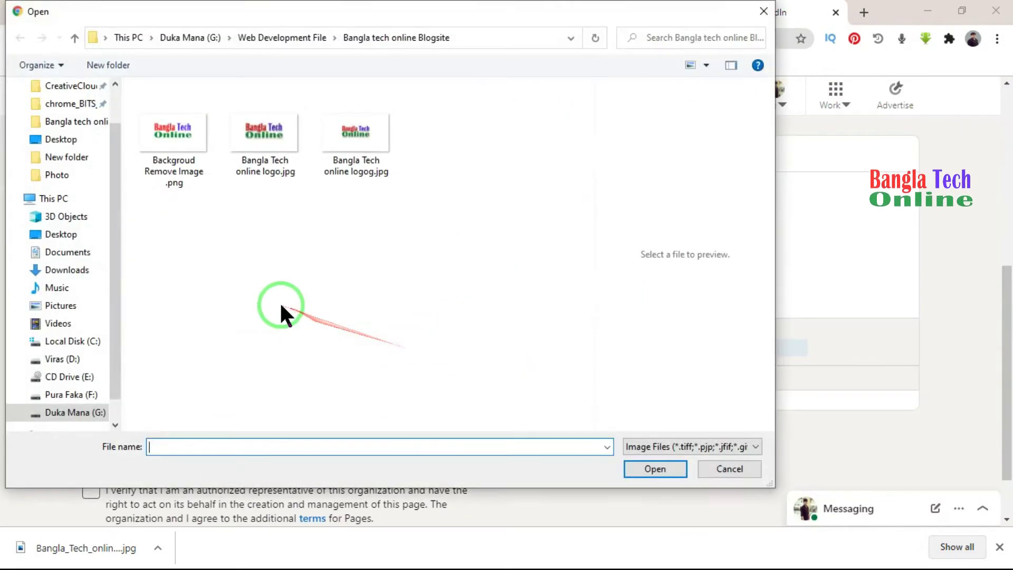
click(59, 138)
click(190, 148)
click(654, 464)
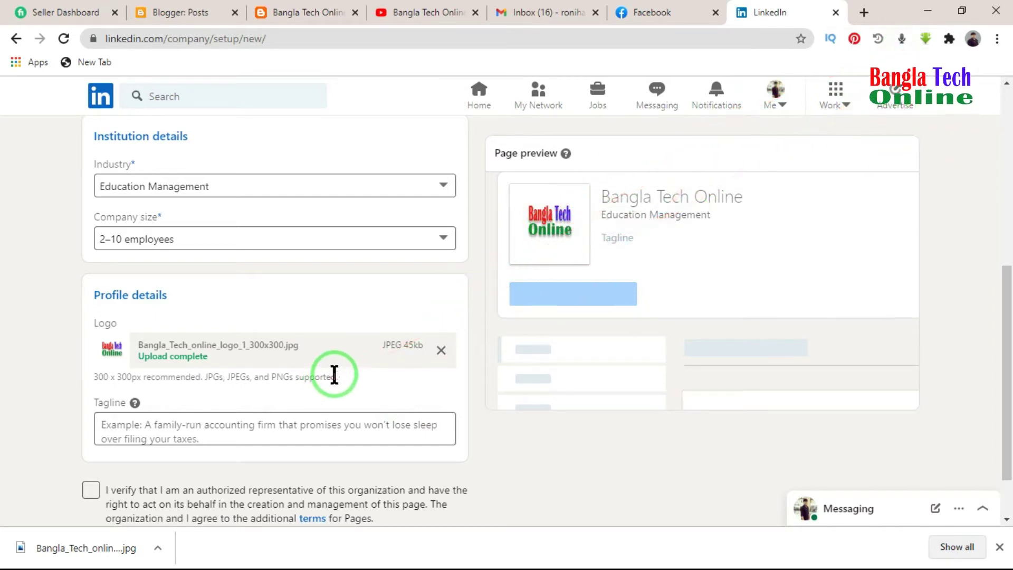
Enter the page tagline "Bangla tech online, bangla tech, tech bangla, bangla tutorial, freelancing,"
scroll(311, 375, down, 2)
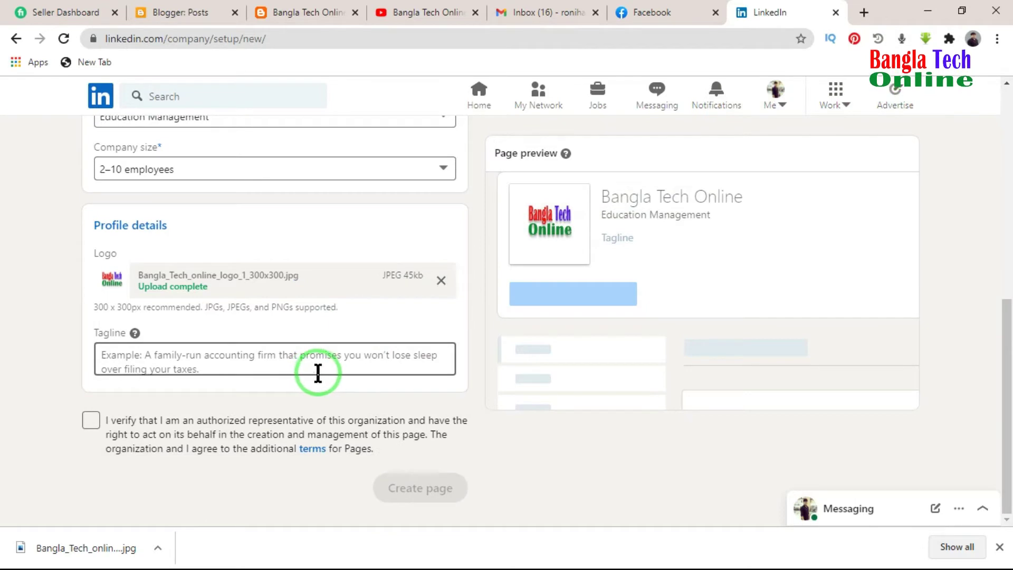
click(191, 360)
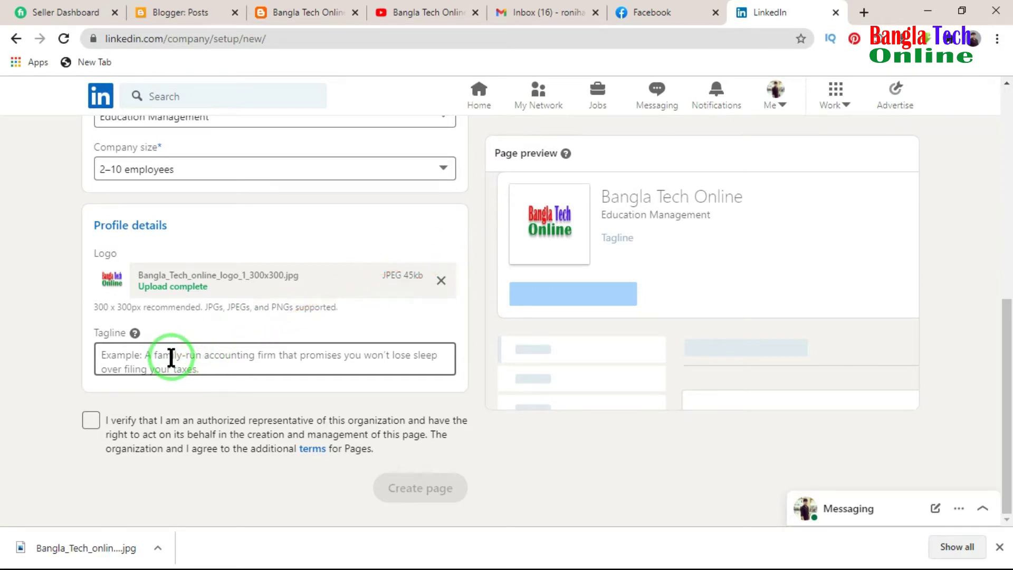
click(999, 547)
click(163, 402)
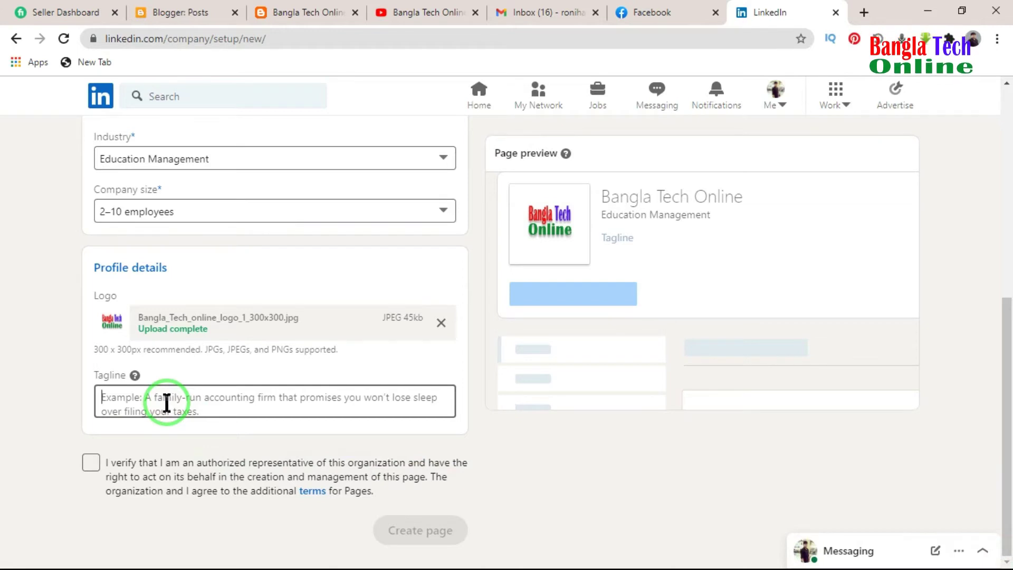
text(Bangla t)
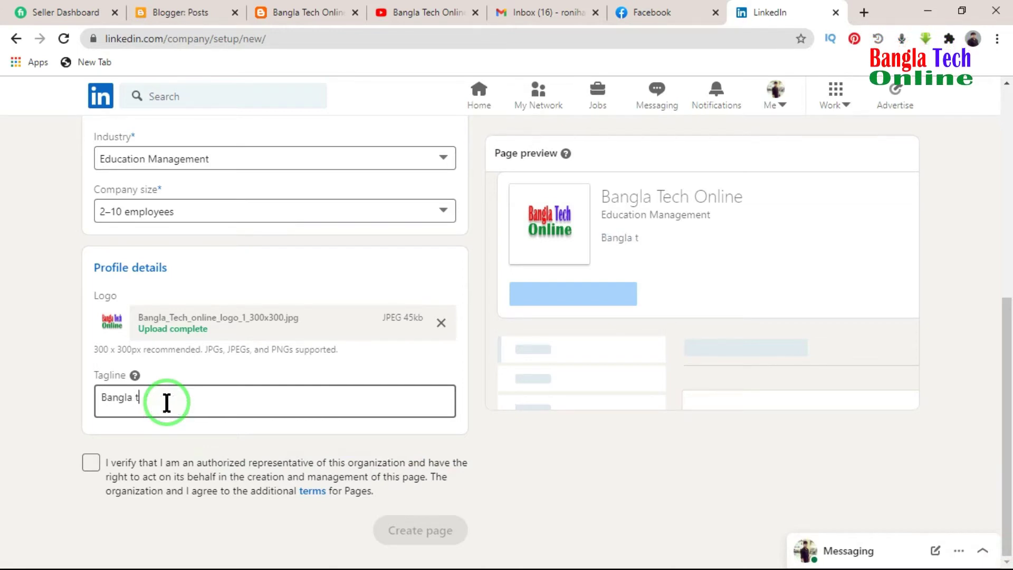
text(ech online)
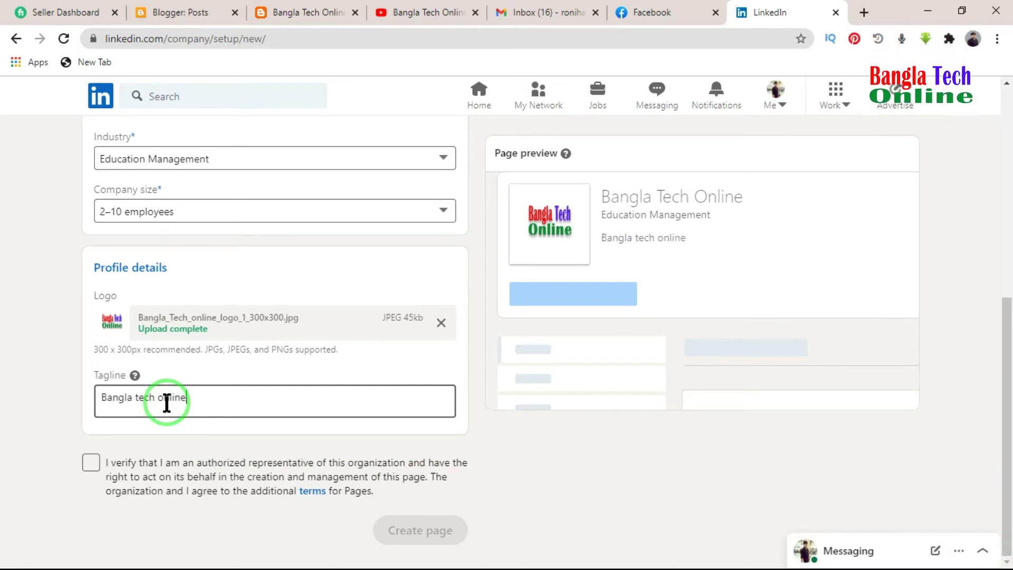
text(, ba)
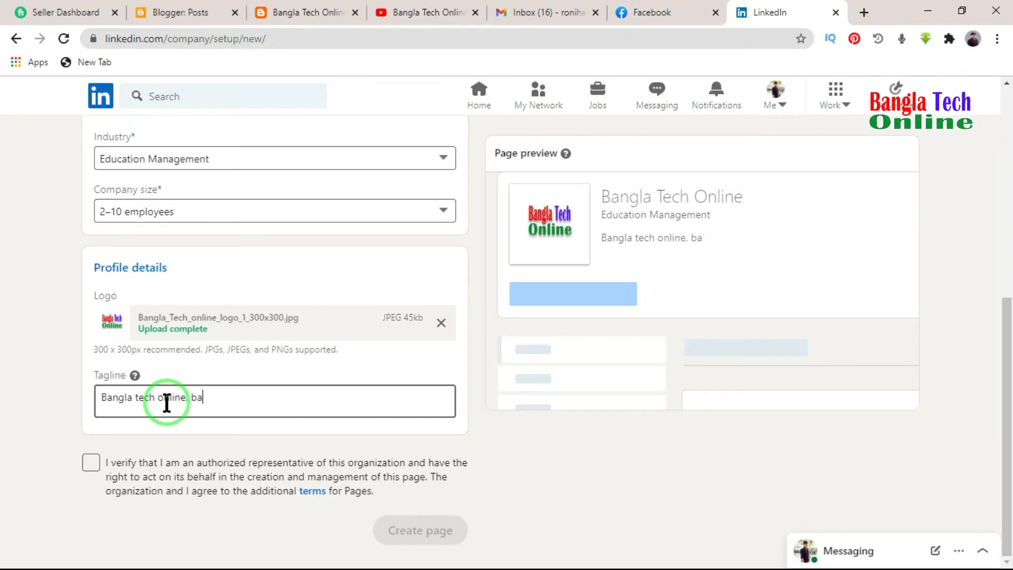
text(ngal)
key(BackSpace)
key(BackSpace)
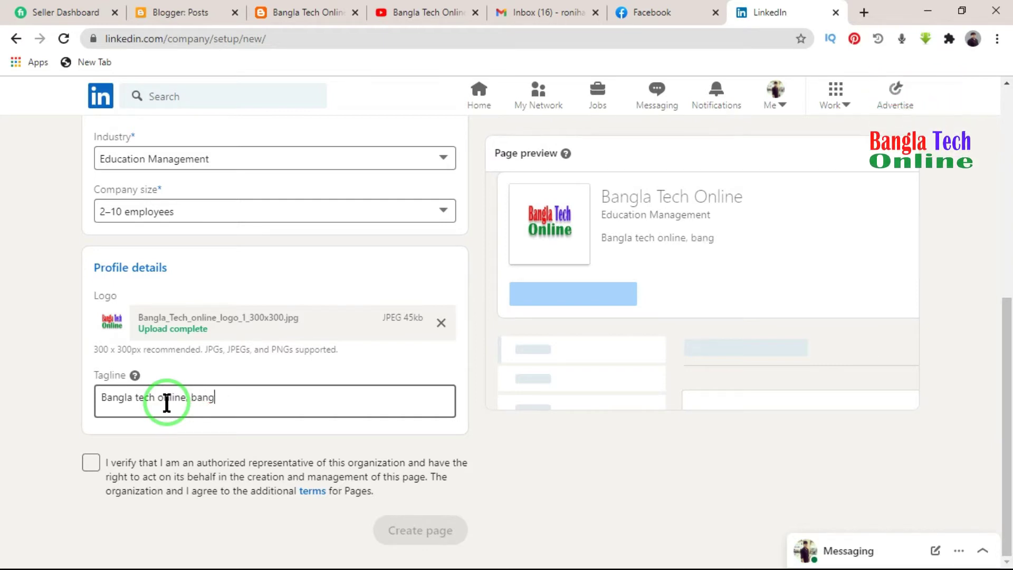
key(BackSpace)
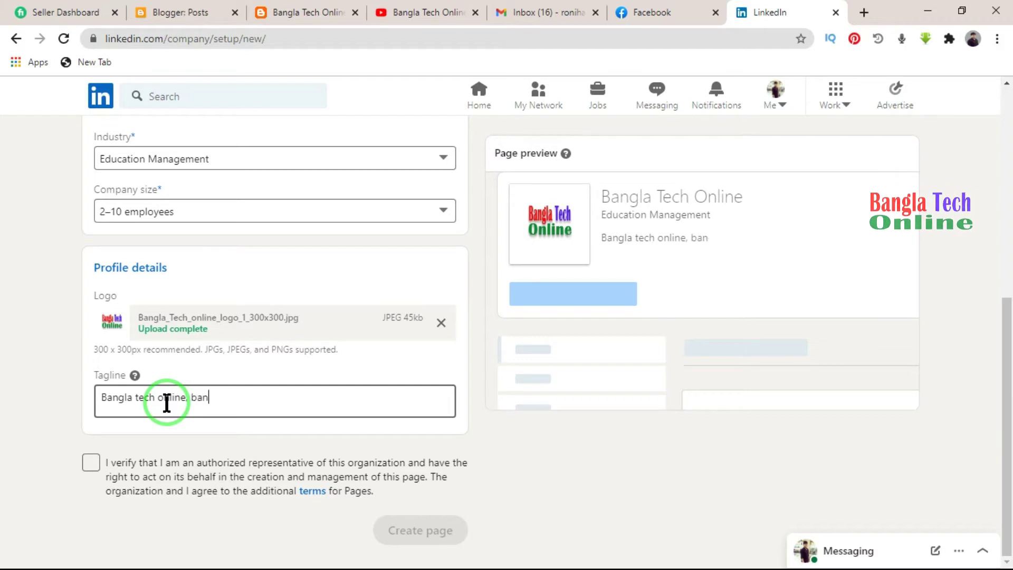
text(gla tech)
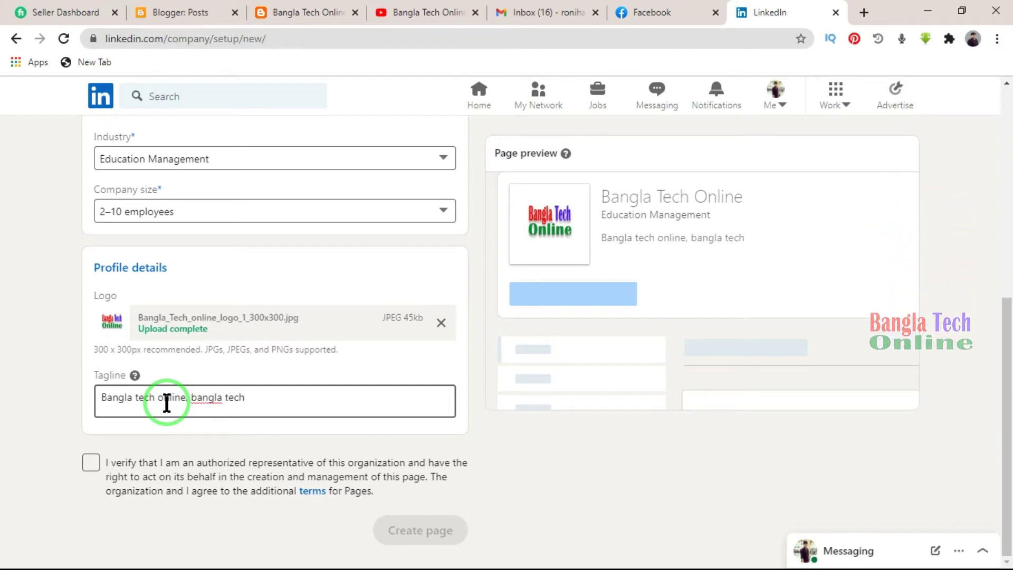
text(, tech)
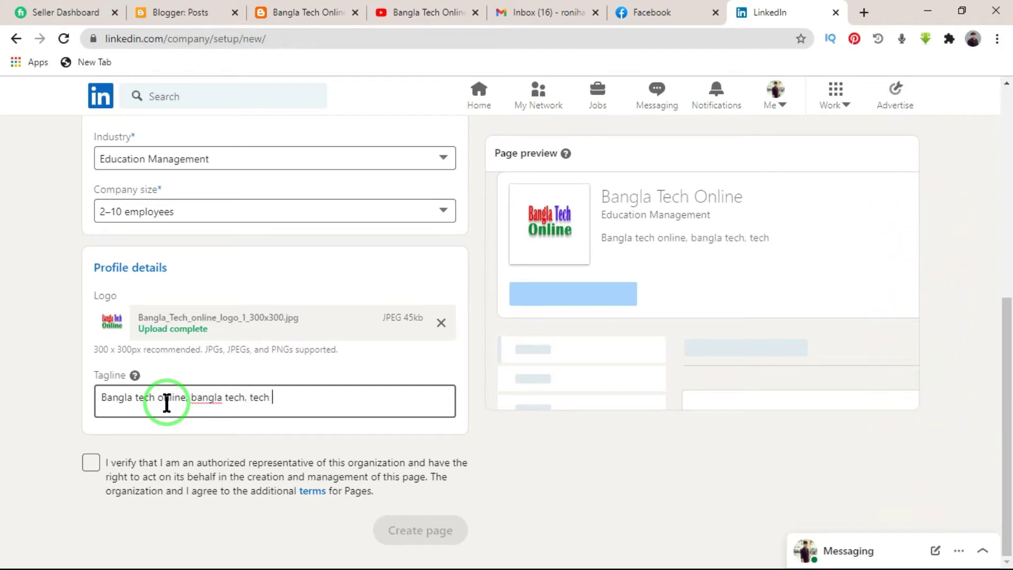
text( bangla)
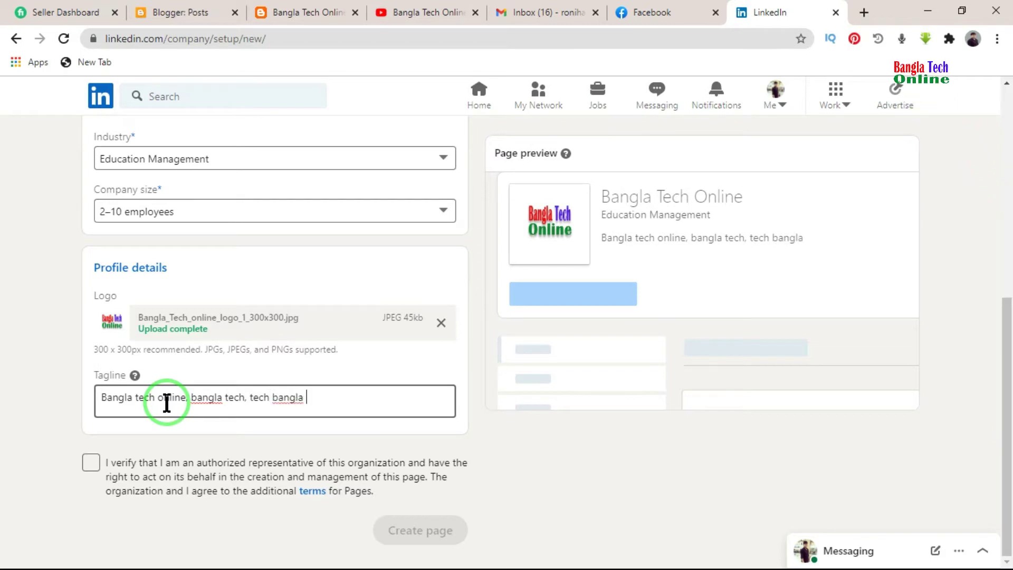
key(BackSpace)
text(, bangla tutorial, freelancing,)
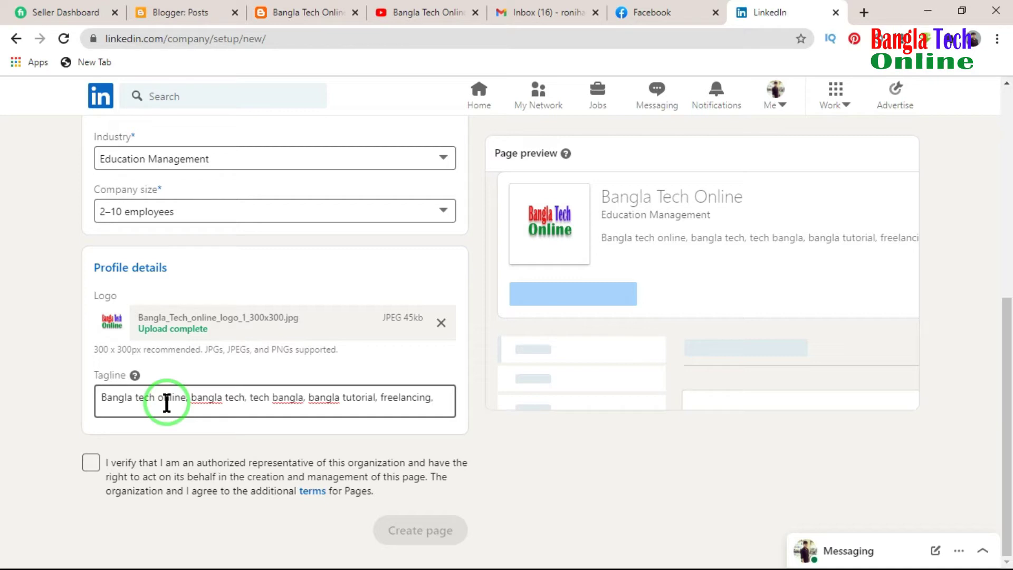
Verify being an authorized representative of the organization and create the page
click(98, 462)
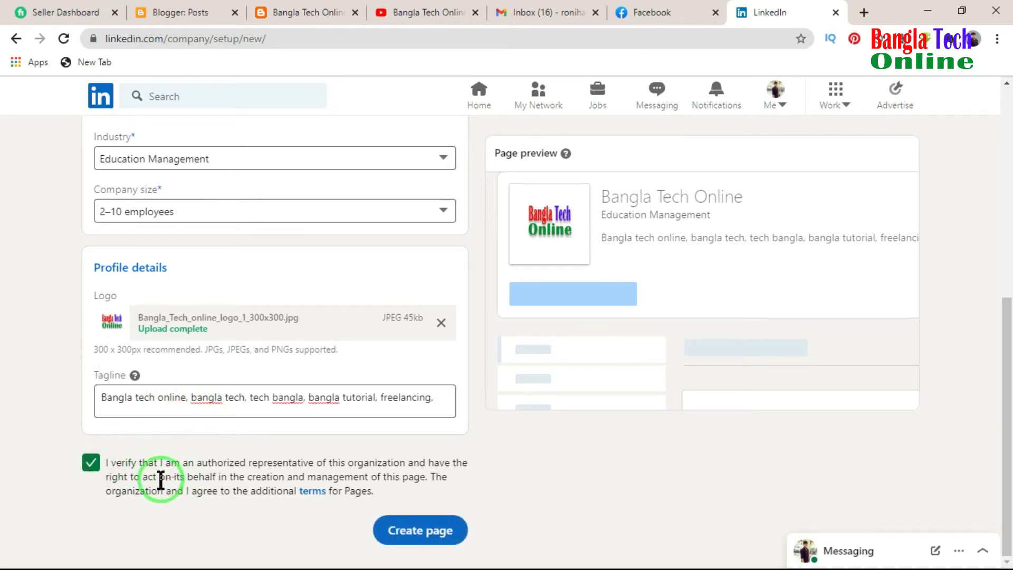
scroll(415, 448, up, 1)
scroll(414, 452, down, 1)
click(429, 534)
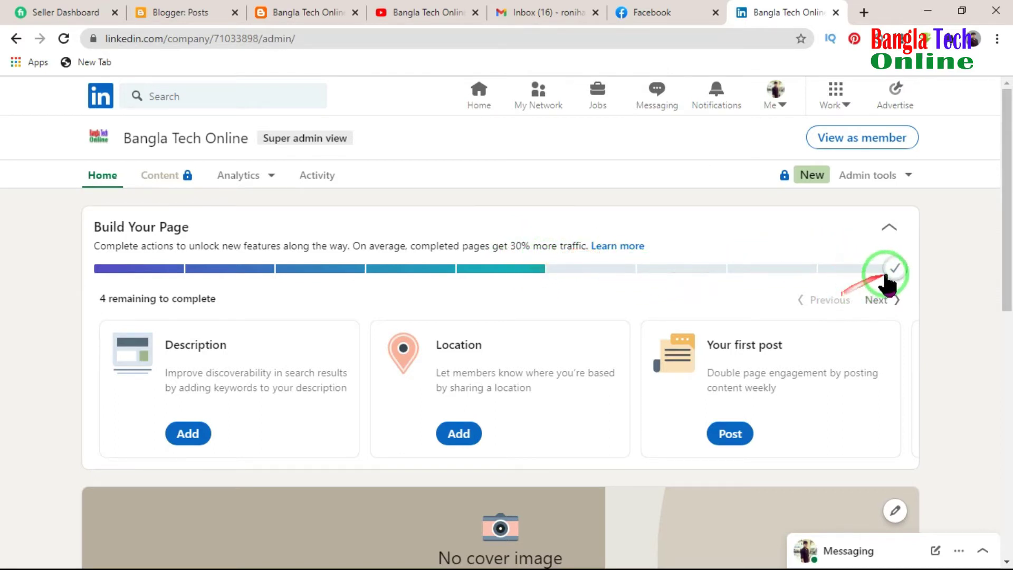
Add the page description "Welcome to Bangla Tech online LinkedIn page." with LinkedIn's spelling corrected
mouse_move(902, 277)
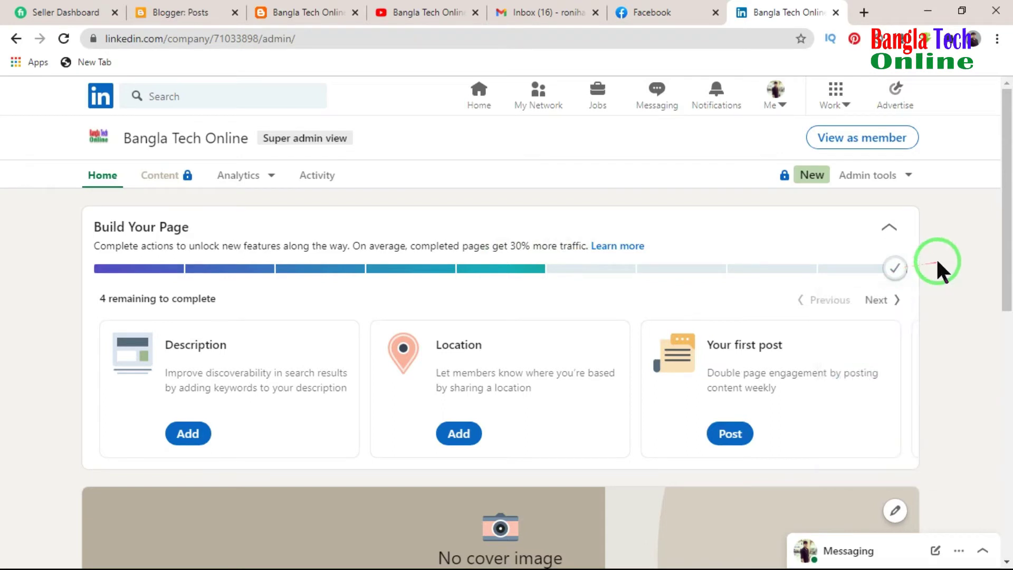
scroll(943, 265, down, 2)
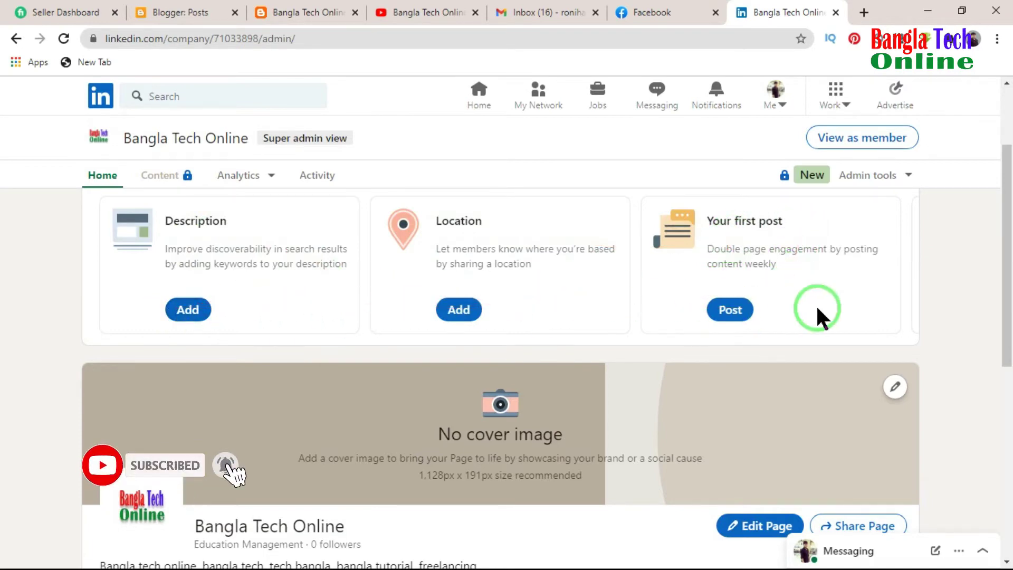
scroll(820, 308, down, 8)
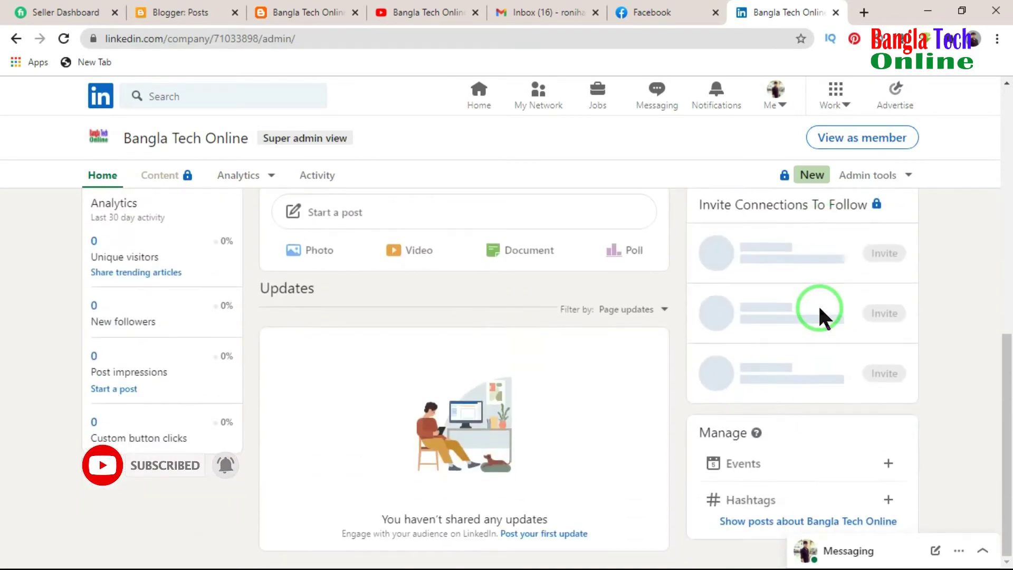
scroll(821, 317, up, 8)
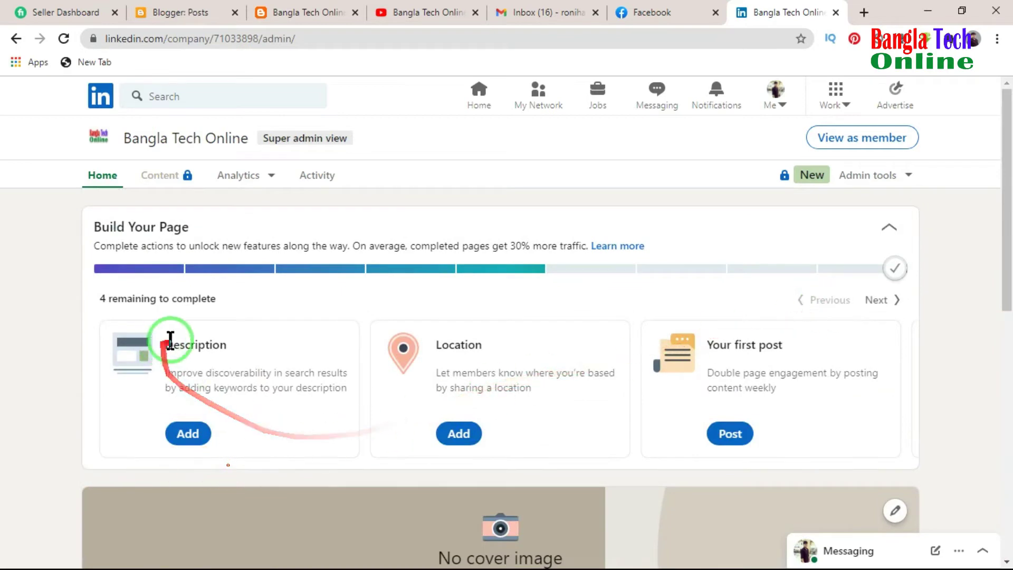
click(187, 433)
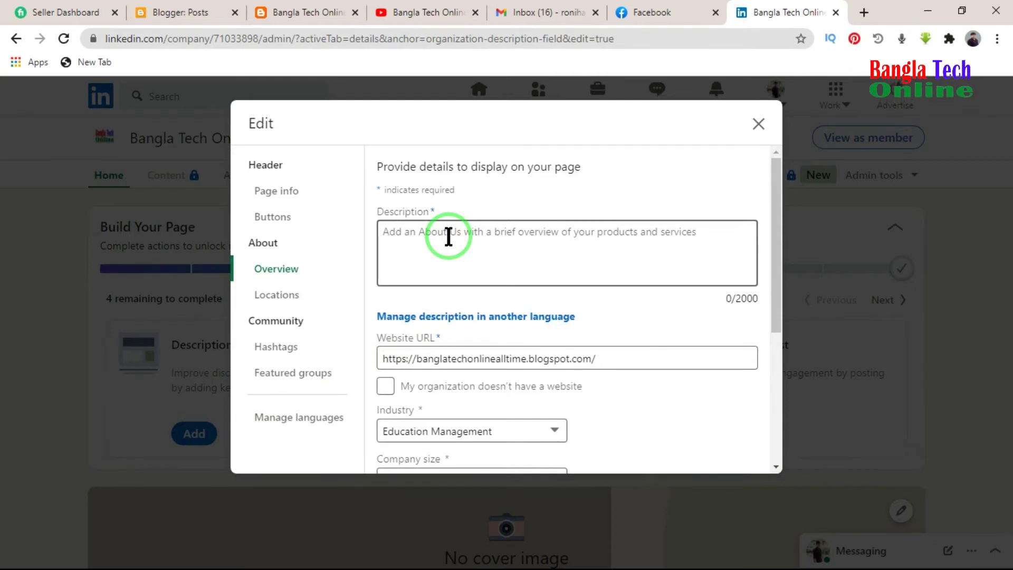
text(Welcome to Bangla Tech online LinkedIn)
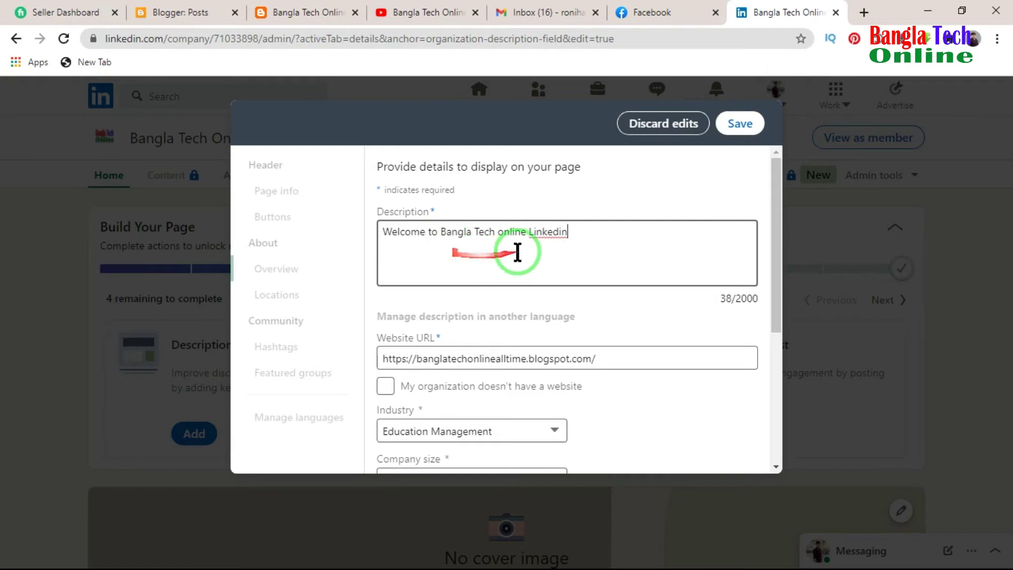
right_click(570, 233)
click(607, 245)
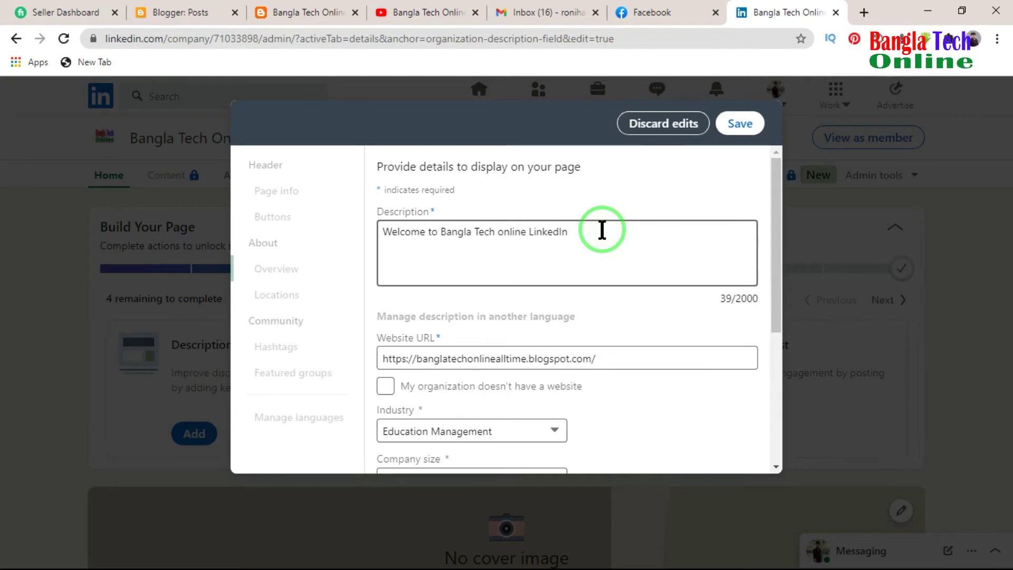
text(page)
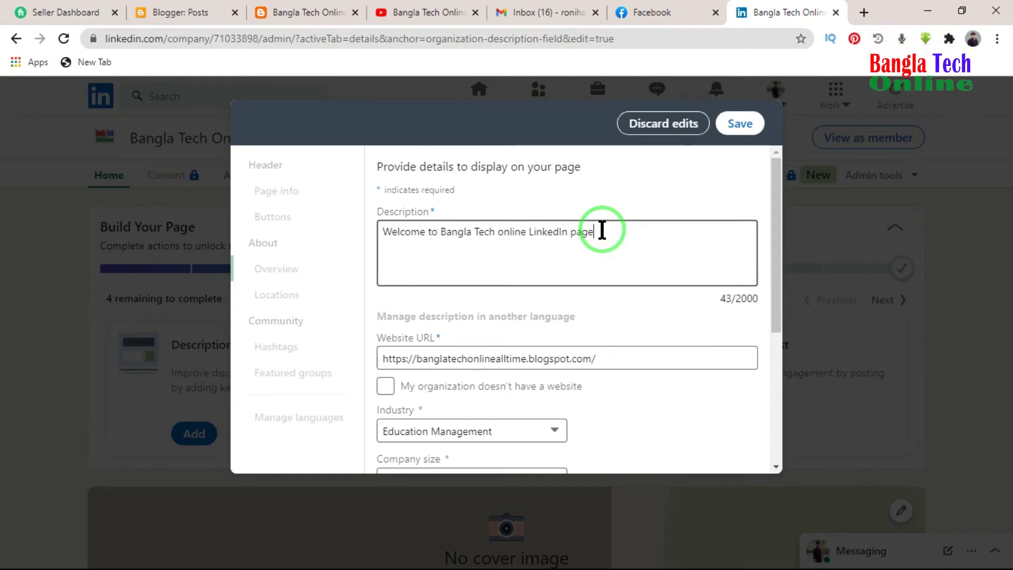
text(.)
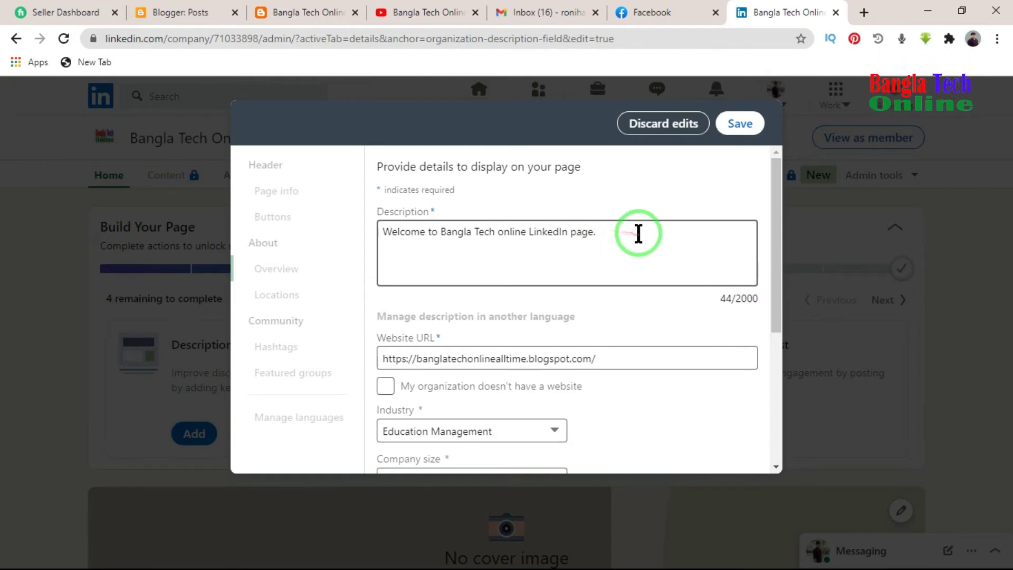
Review the remaining overview fields, save the page description and close the page editor
scroll(644, 233, down, 2)
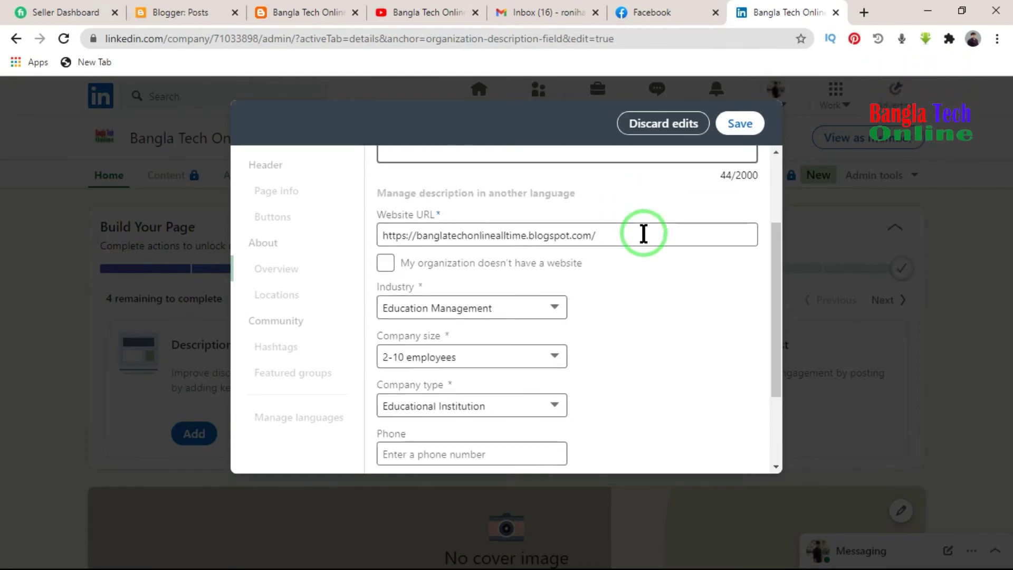
scroll(643, 232, up, 2)
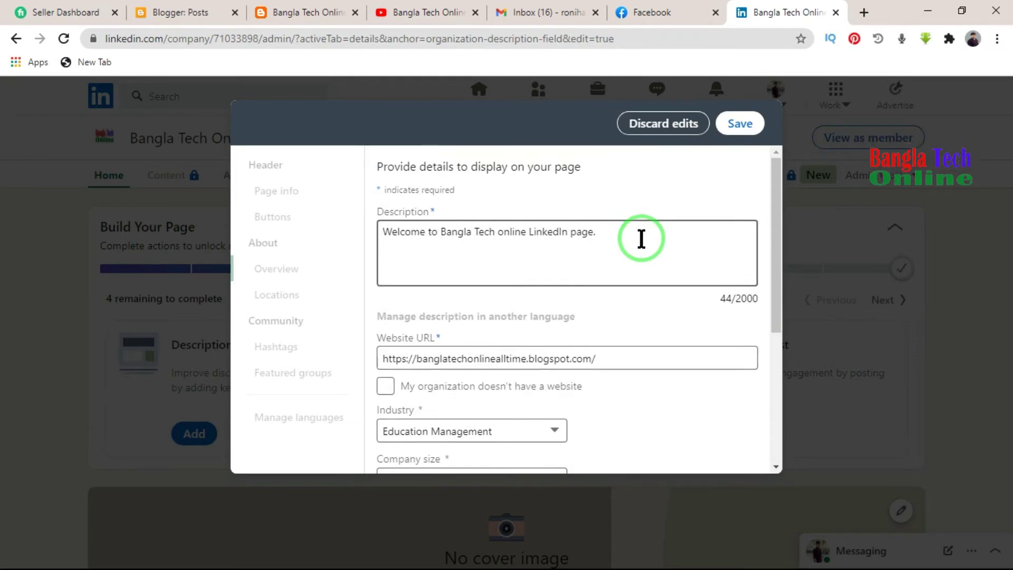
drag(644, 233, 355, 233)
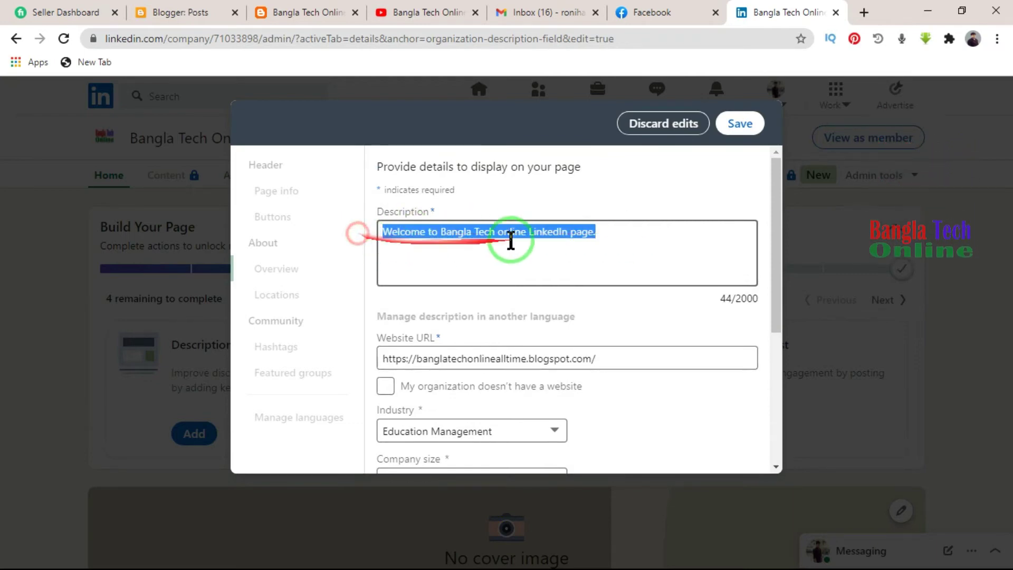
click(623, 231)
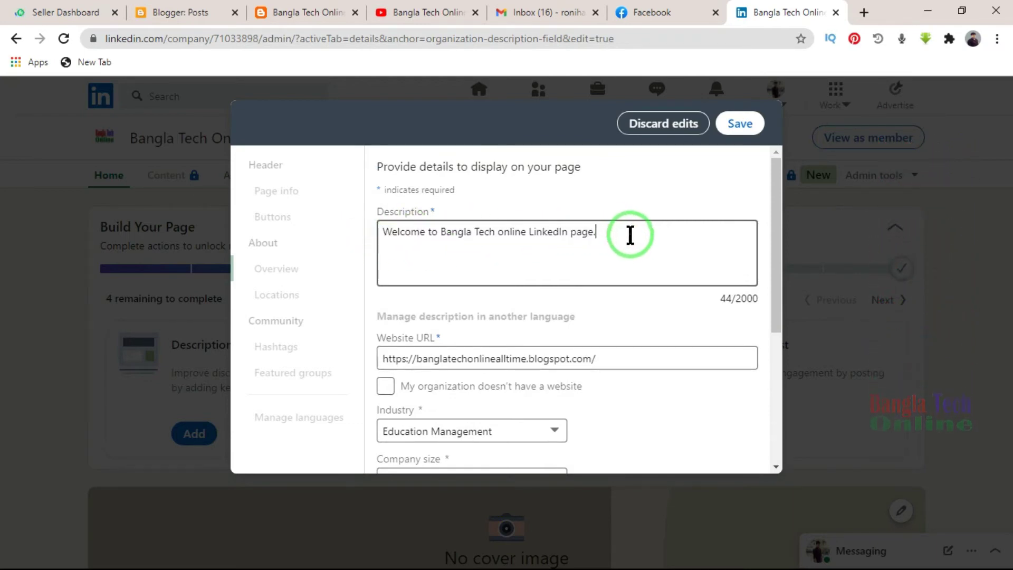
scroll(636, 242, down, 4)
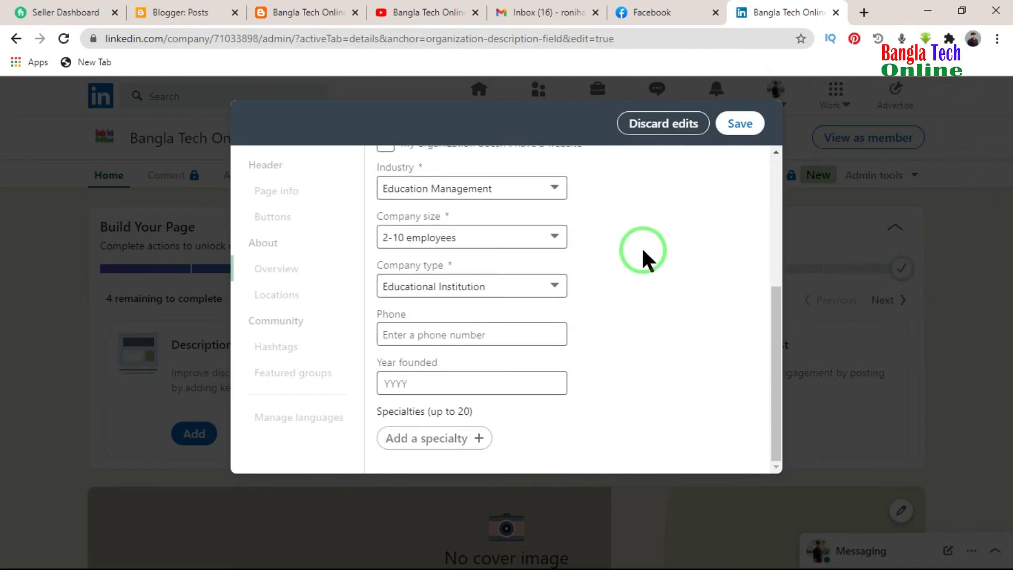
scroll(643, 246, up, 4)
click(740, 124)
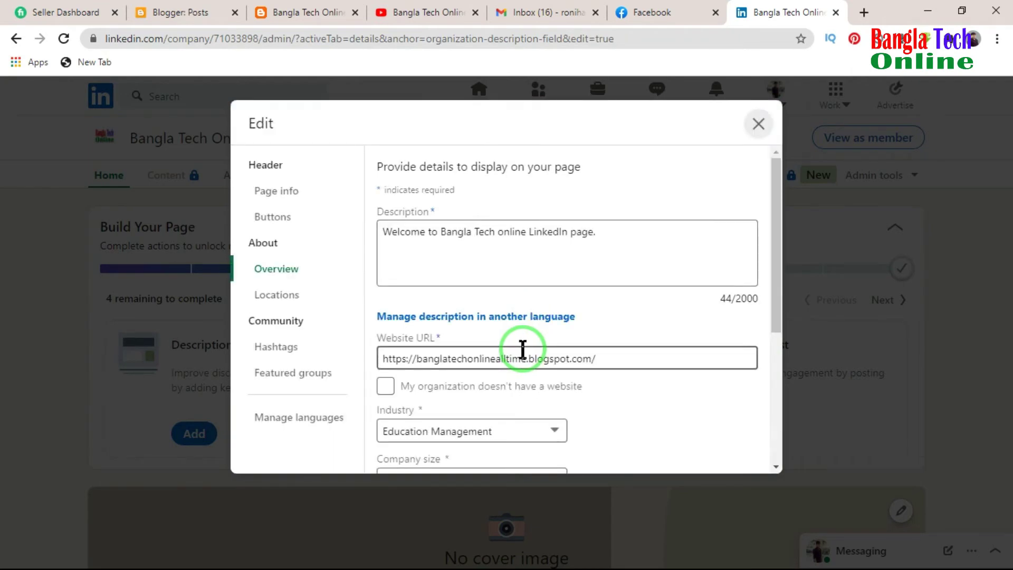
click(858, 180)
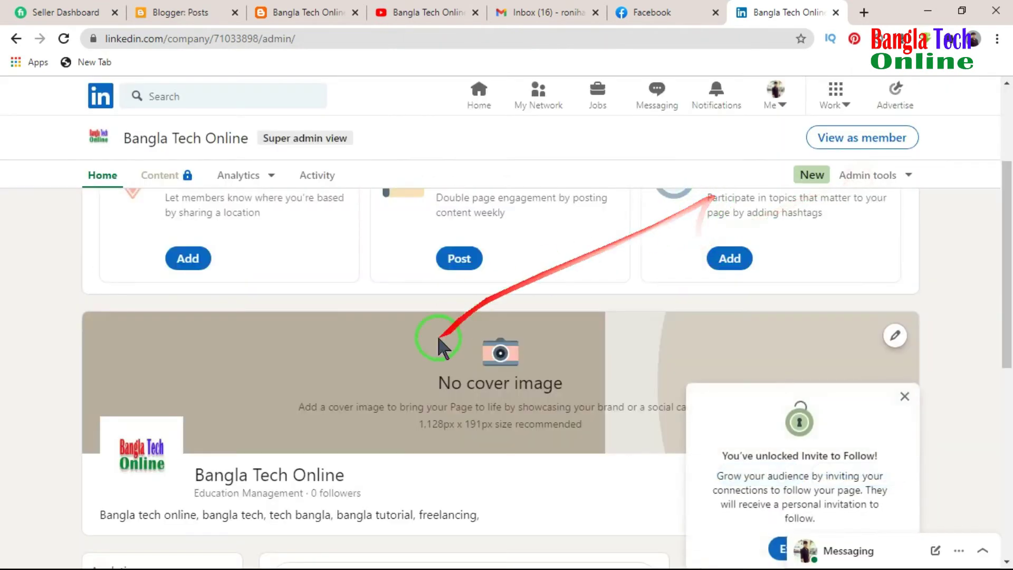
Add a page location with Bangladesh as country and use the first street address suggested for "Dhaka"
scroll(421, 372, up, 1)
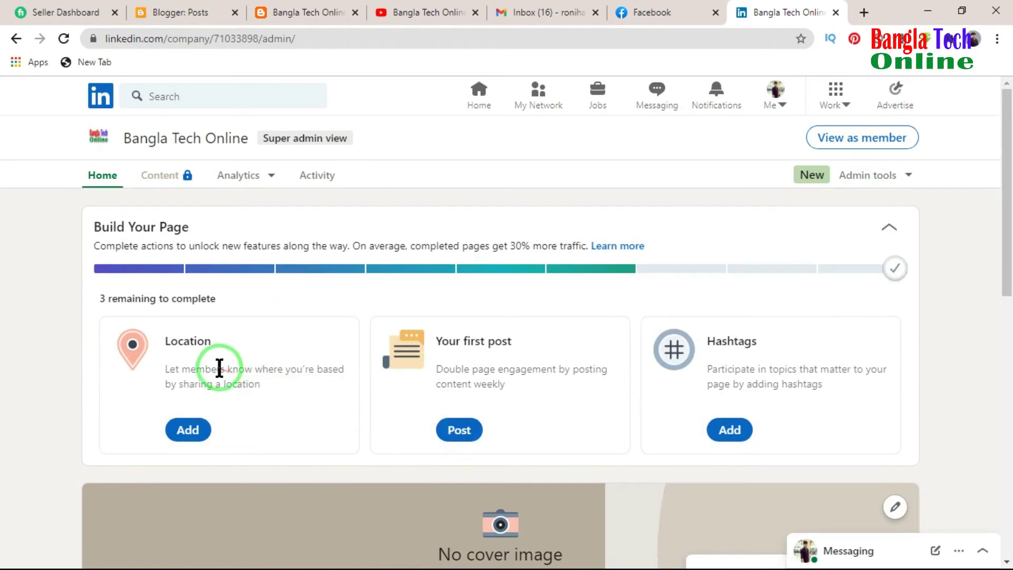
click(186, 430)
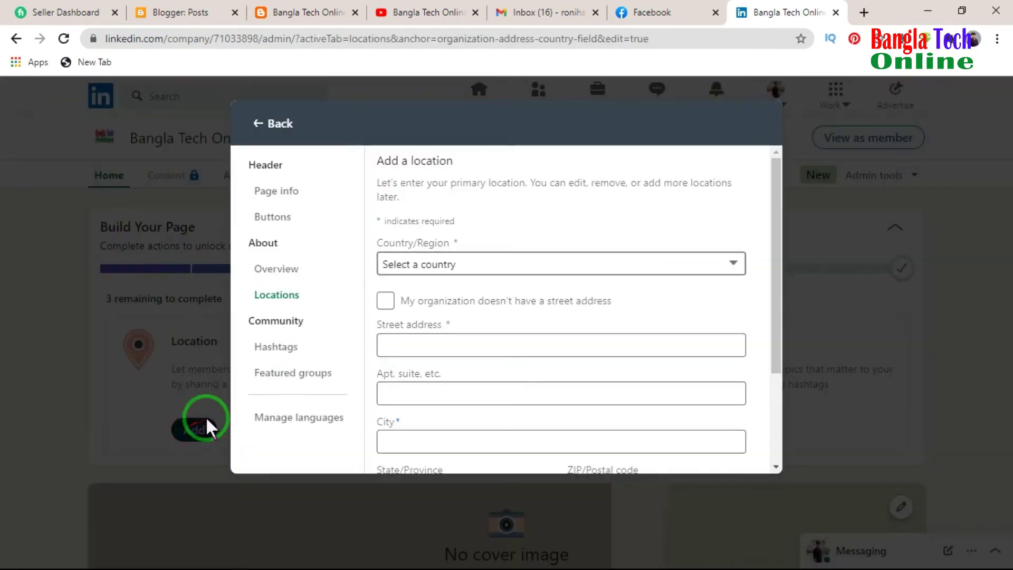
click(574, 264)
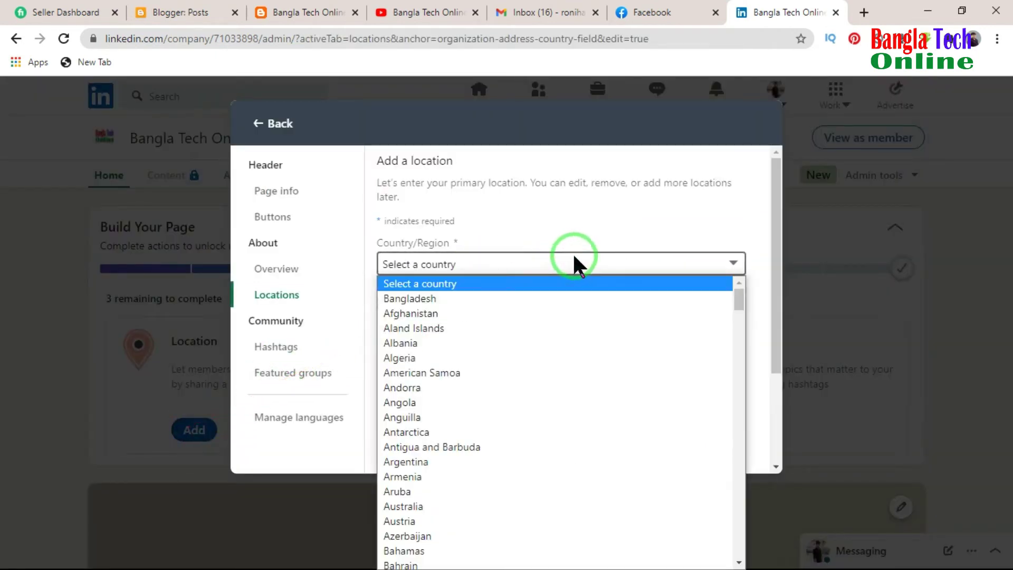
click(401, 300)
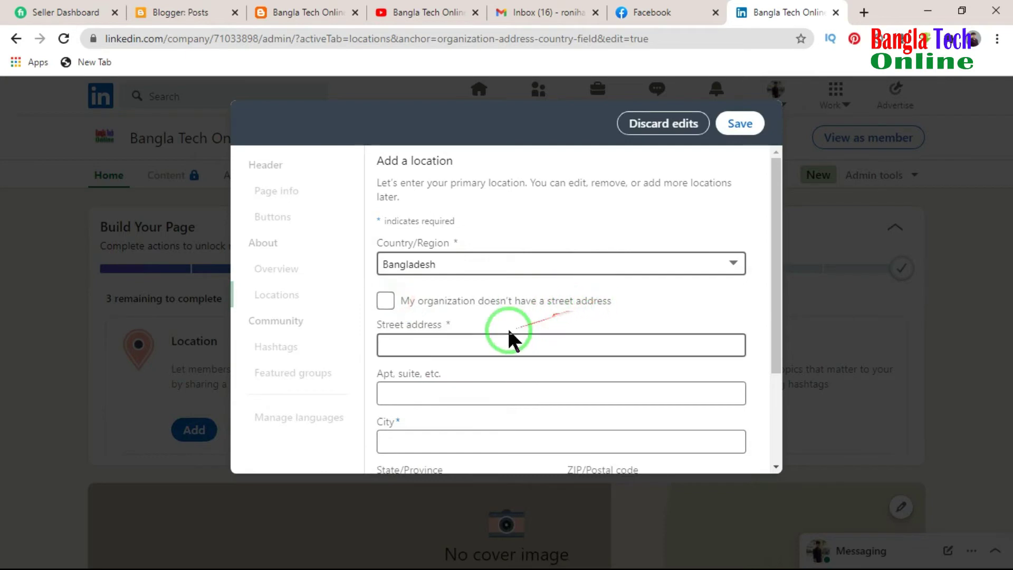
click(429, 349)
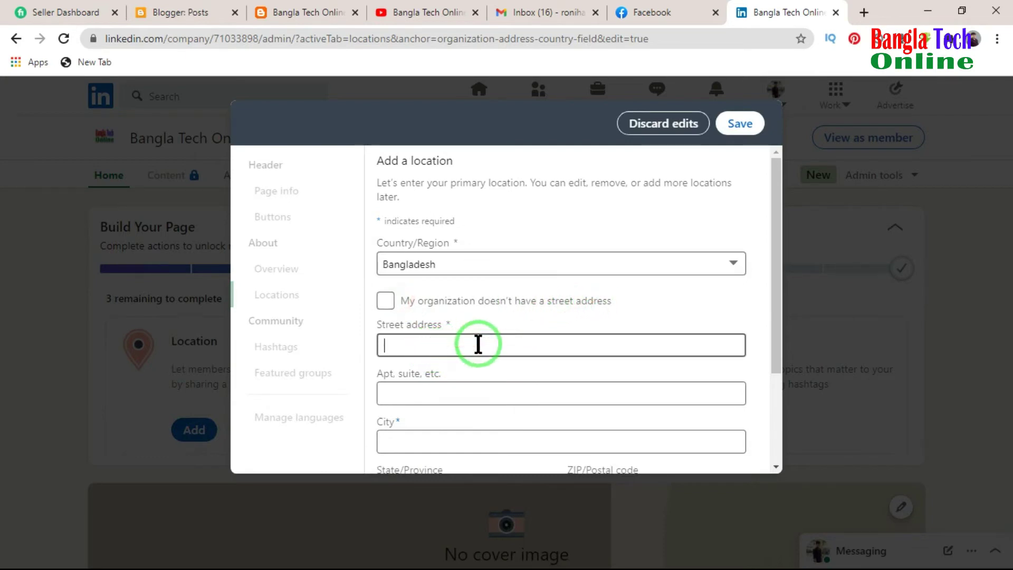
text(Dhaka)
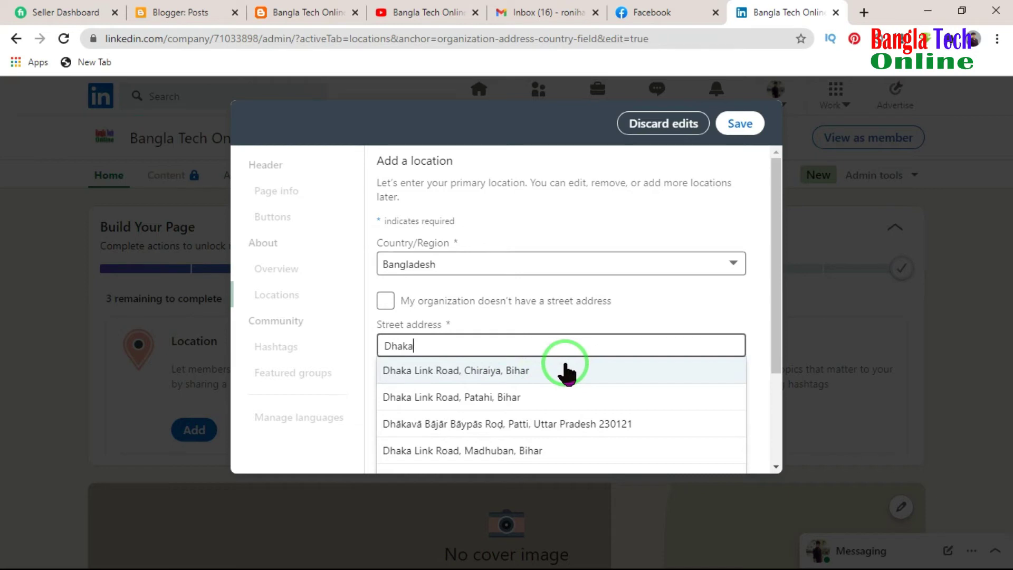
click(484, 371)
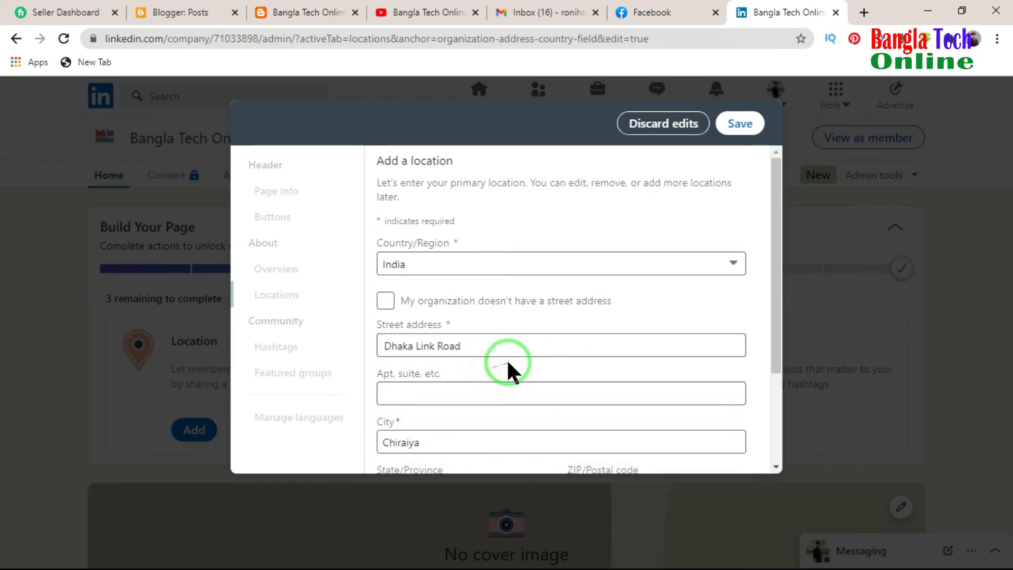
Replace the location's city and state with "dhaka" and fill in the postal code
scroll(507, 364, down, 3)
click(439, 318)
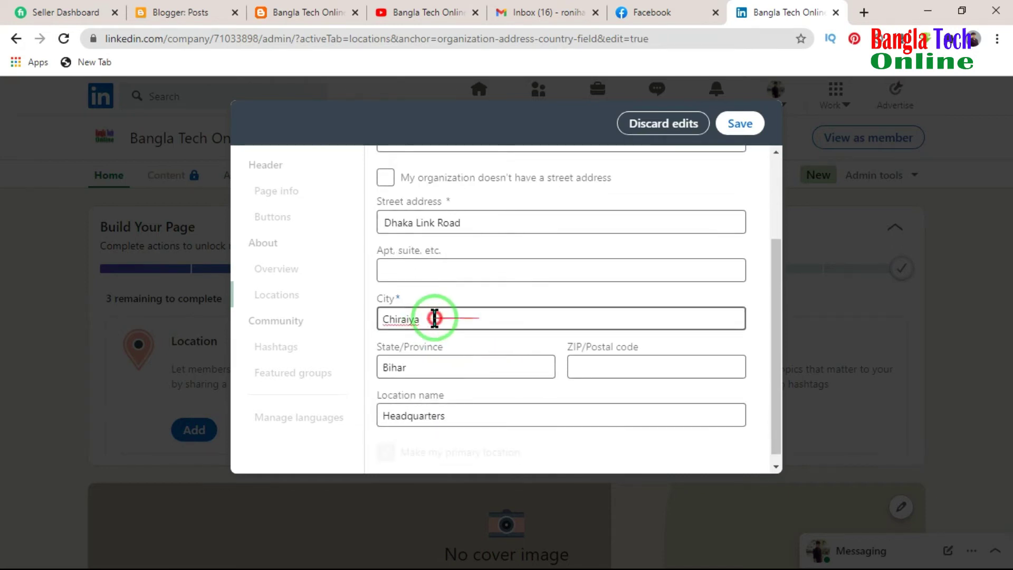
drag(434, 318, 319, 319)
text(dhaka)
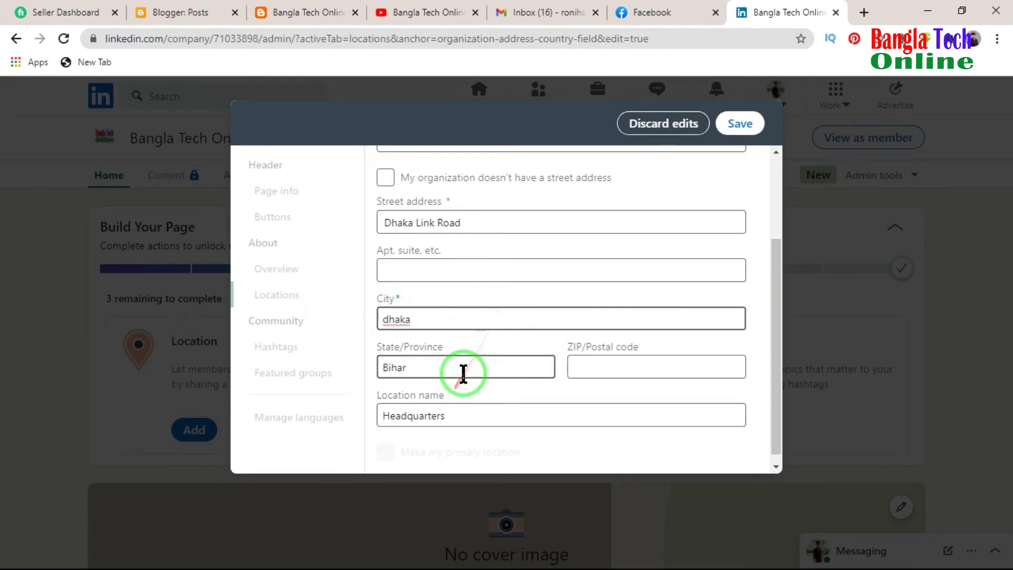
drag(462, 375, 326, 370)
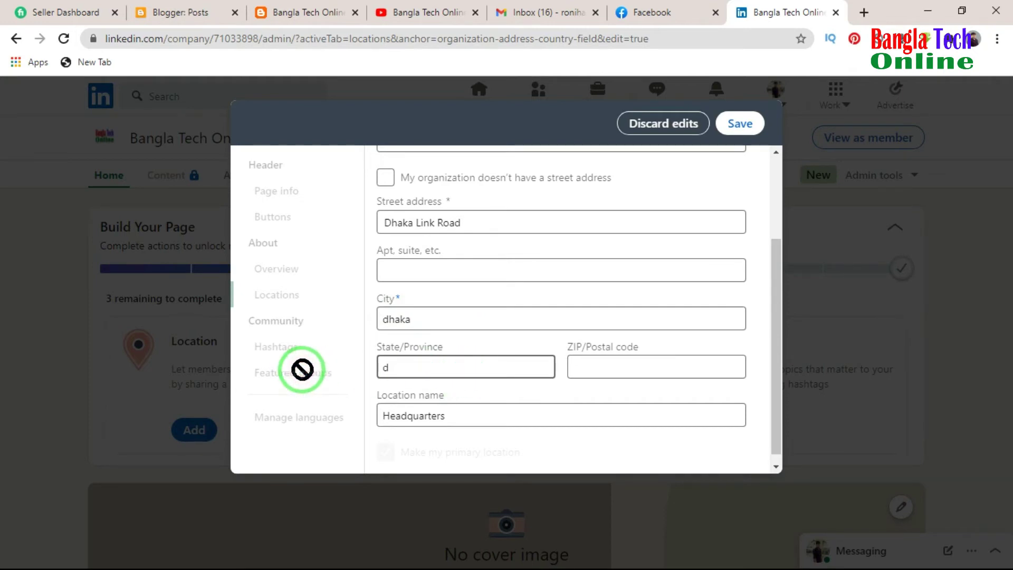
click(616, 359)
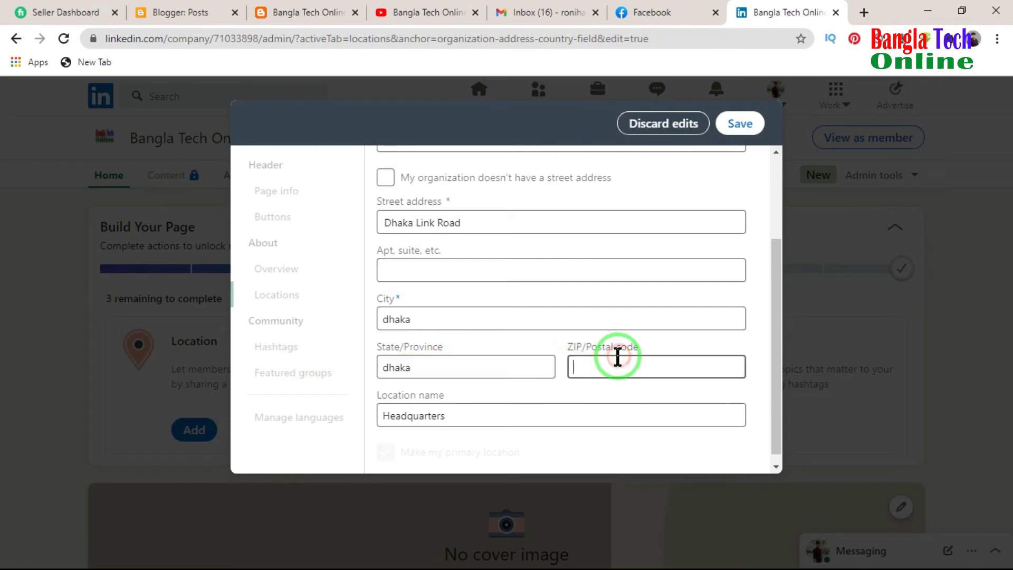
text(1207)
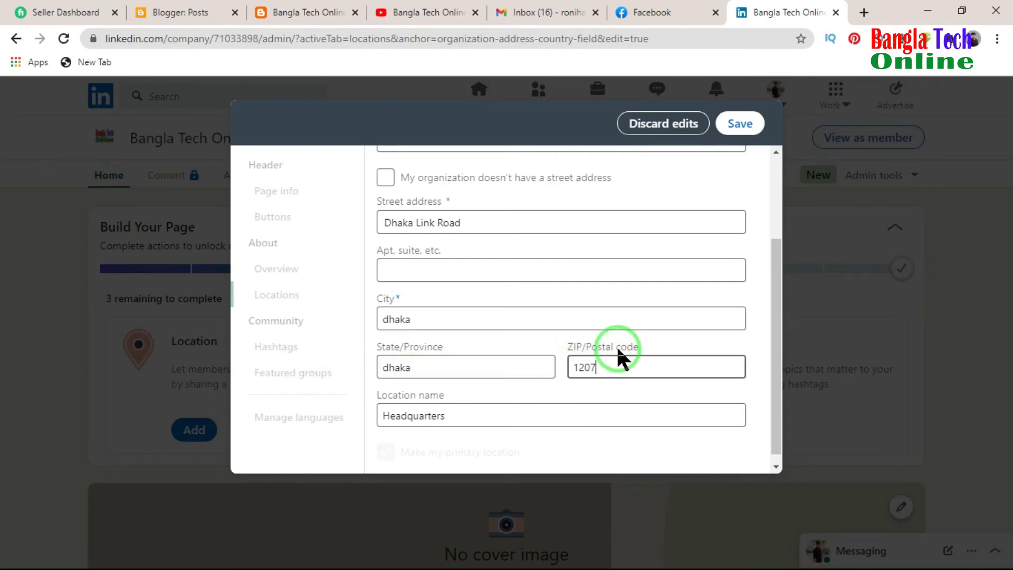
Keep the location name Headquarters, save the location and close the page editor along with the unlocked-feature notice
click(474, 416)
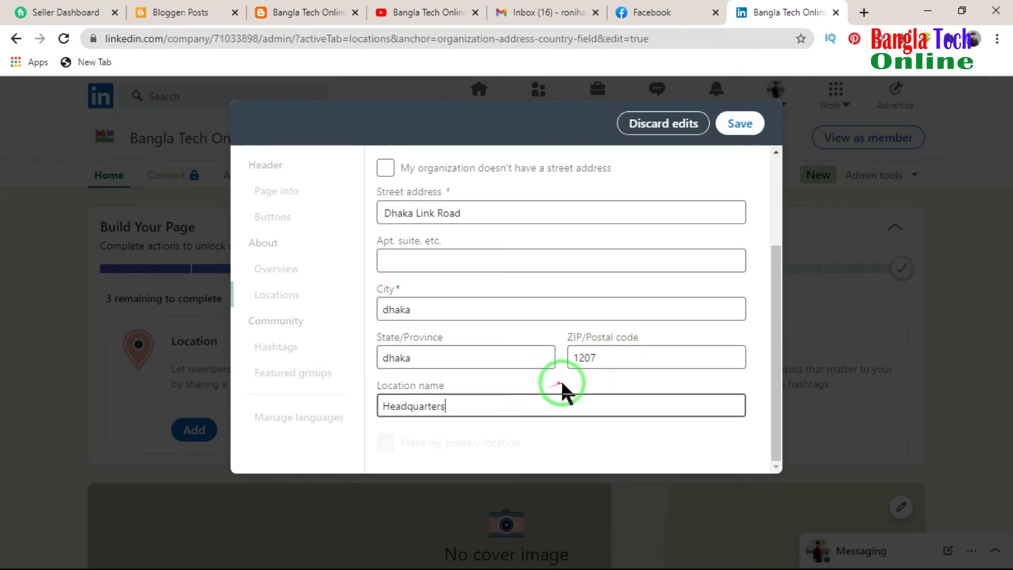
click(740, 124)
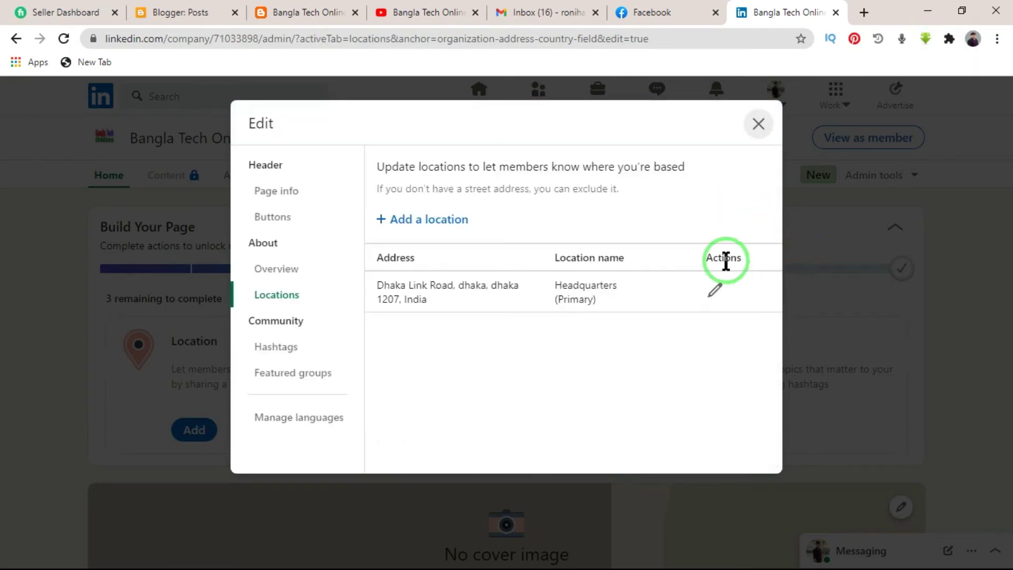
click(759, 125)
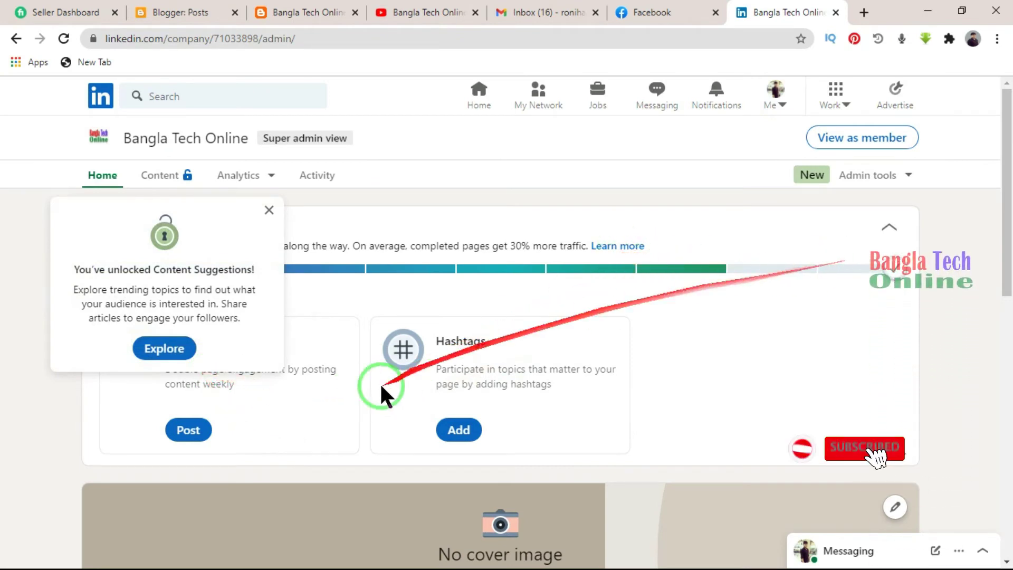
click(299, 420)
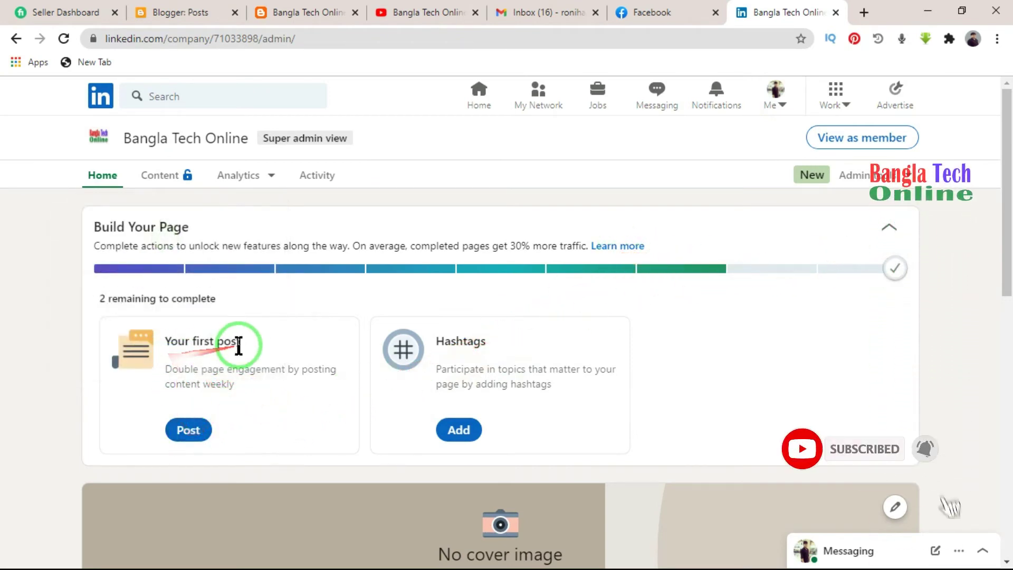
Start the page's first post and open the blog article "How to Publish Fiverr Gig without Skill Test" in the blog's browser tab
click(187, 430)
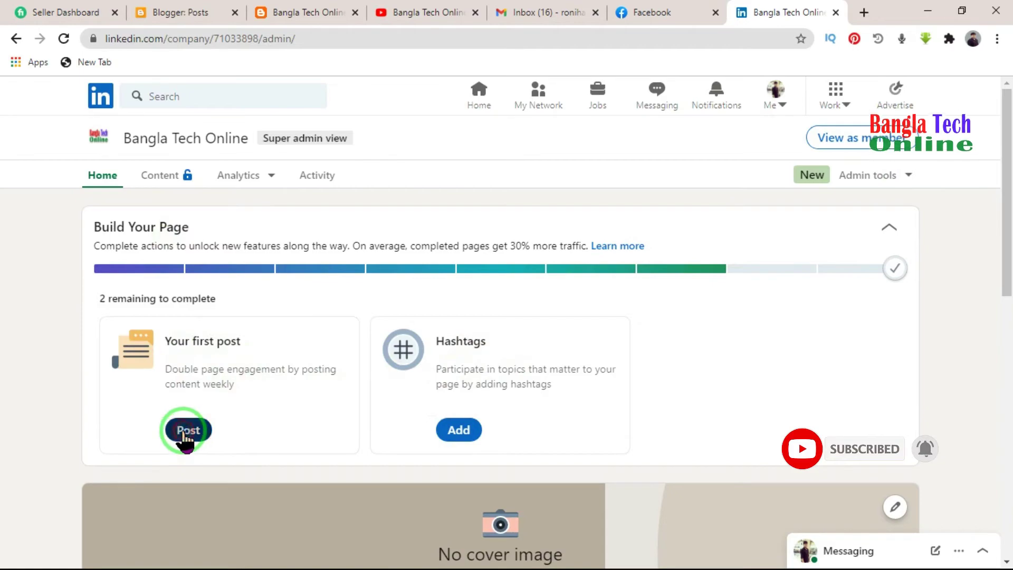
click(393, 227)
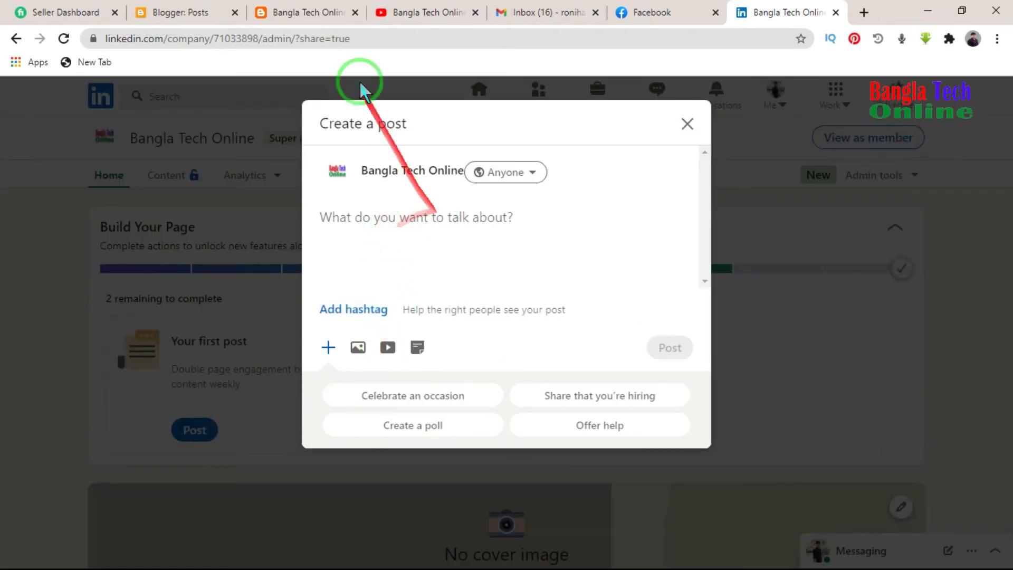
click(303, 12)
scroll(332, 264, down, 3)
scroll(332, 264, up, 5)
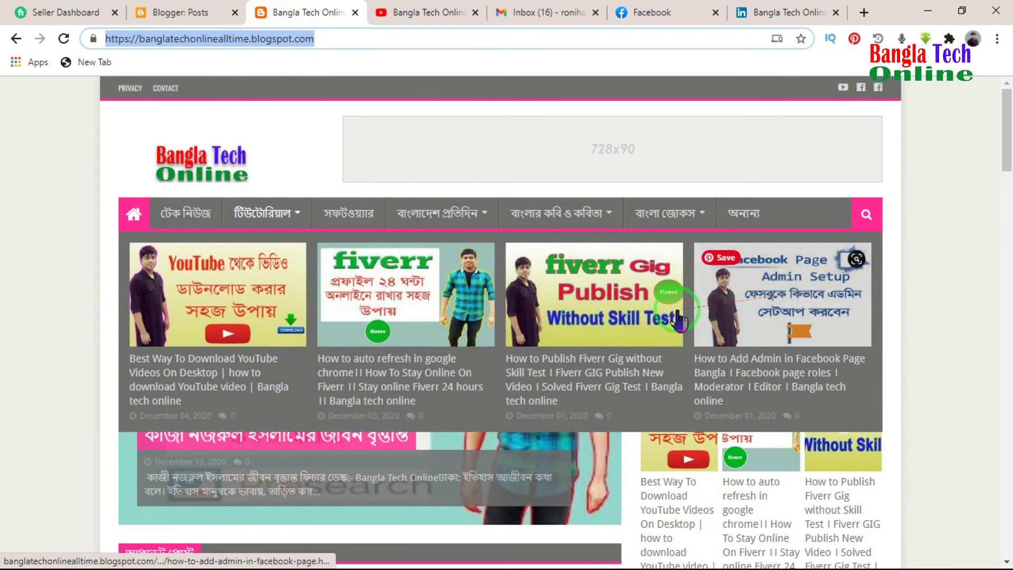
click(581, 314)
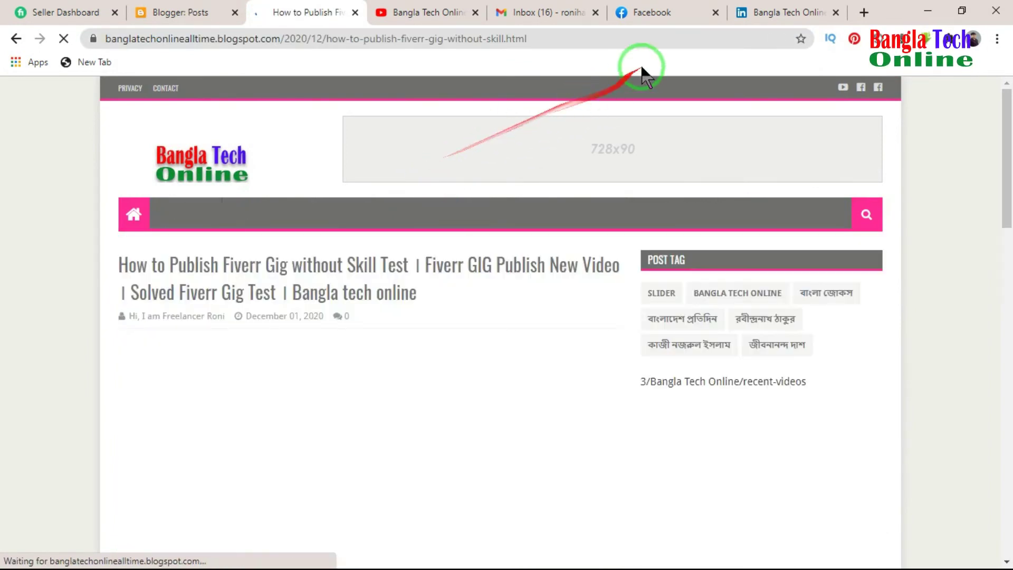
Copy the article's web address into the LinkedIn post and check the generated link preview
click(680, 34)
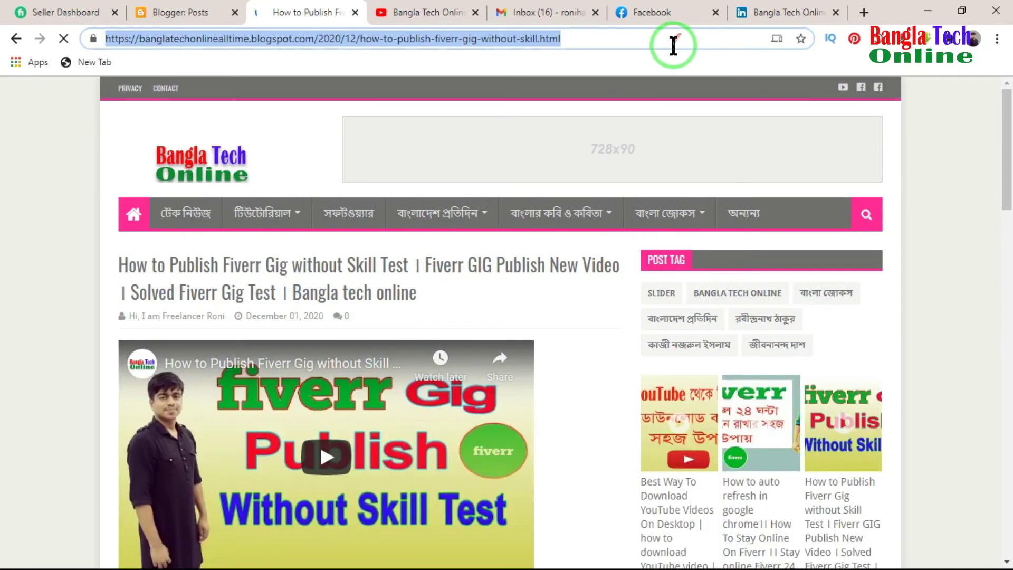
key(ctrl+c)
click(749, 12)
key(ctrl+v)
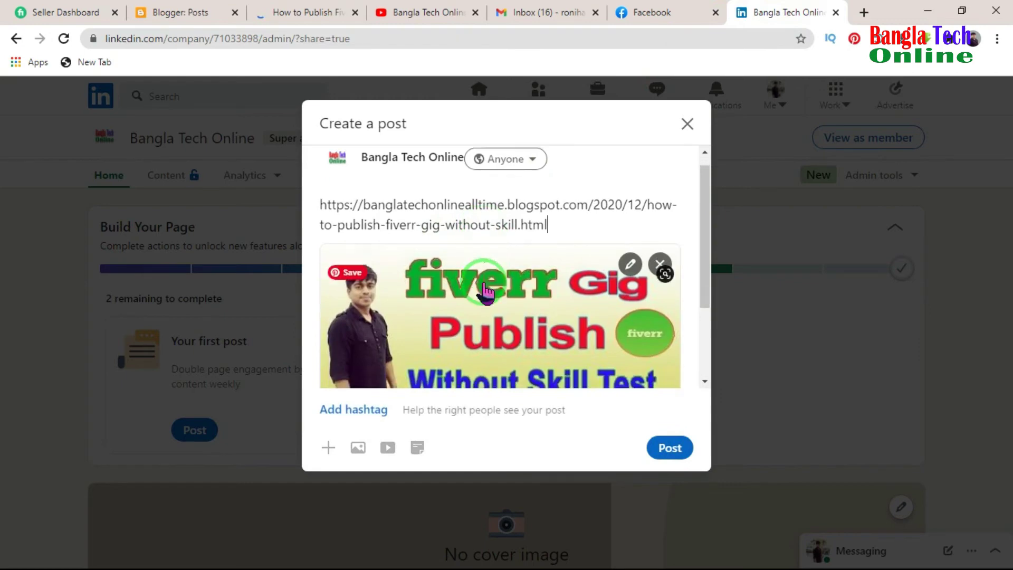
scroll(483, 263, down, 3)
scroll(475, 253, up, 3)
scroll(385, 369, down, 3)
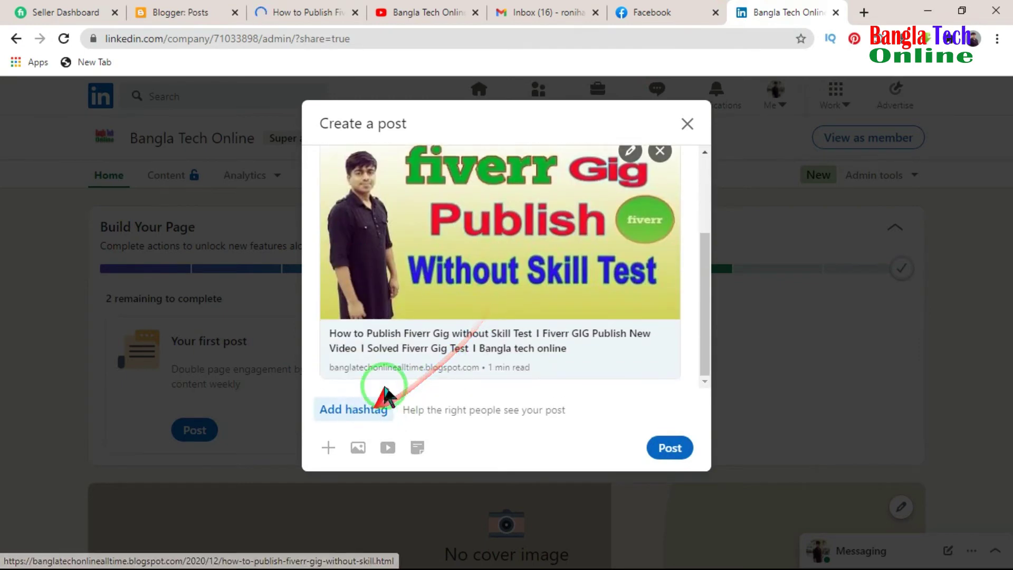
scroll(462, 338, up, 3)
Add the hashtag #banglatechonline to the post, separated from the article link by a blank line
click(587, 234)
key(Return)
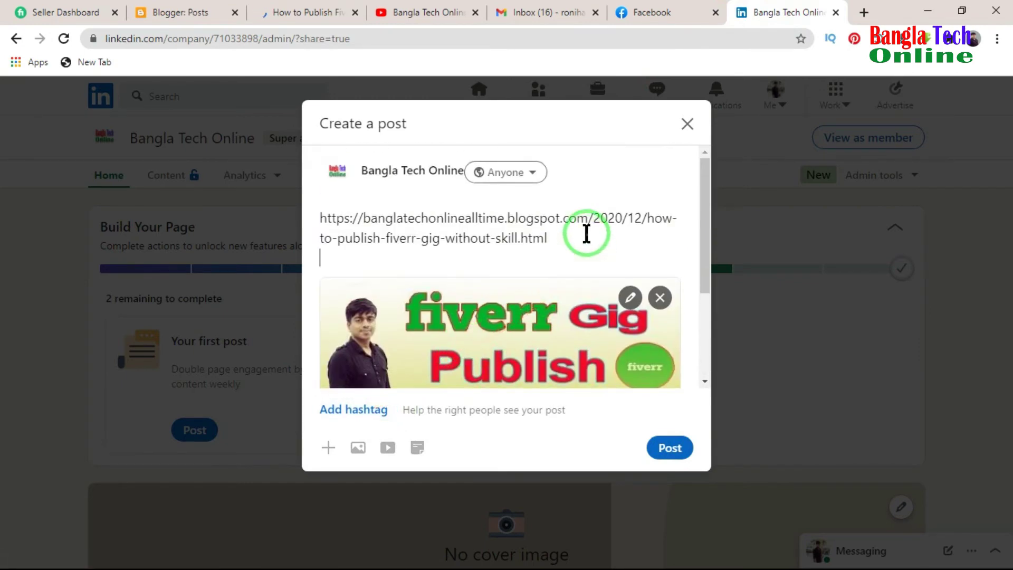
key(Return)
scroll(466, 267, down, 5)
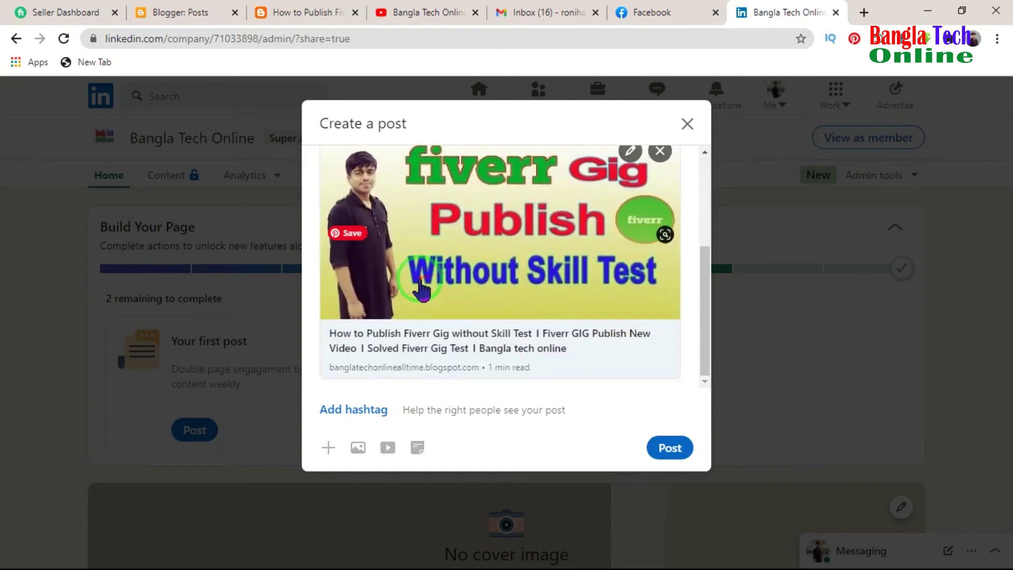
click(337, 411)
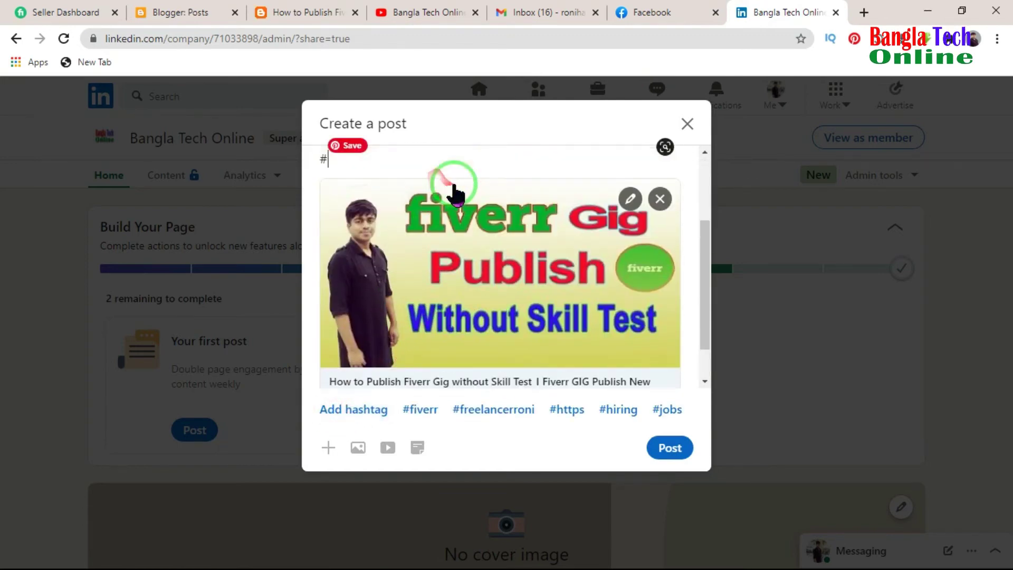
scroll(412, 206, up, 2)
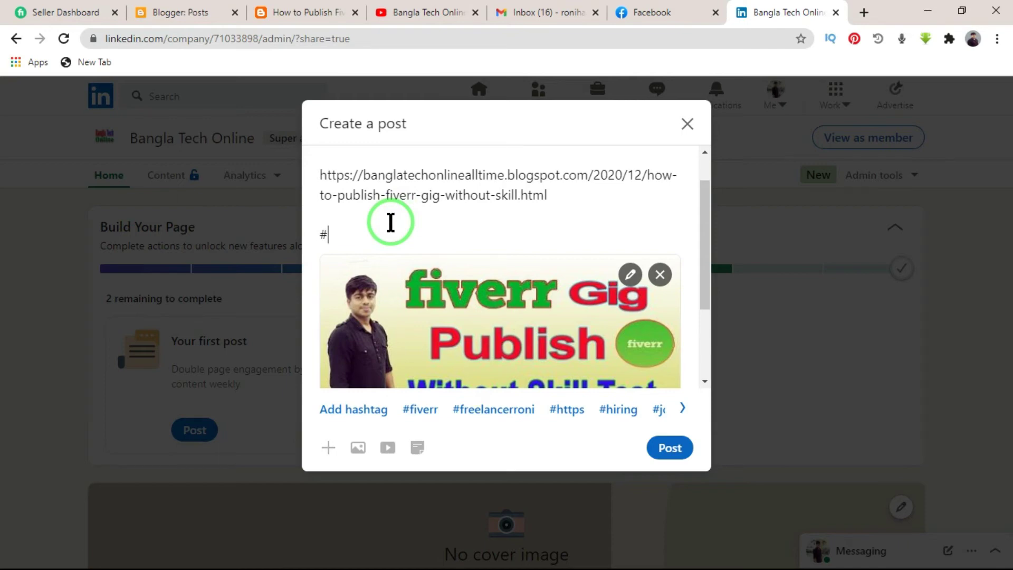
text(ba)
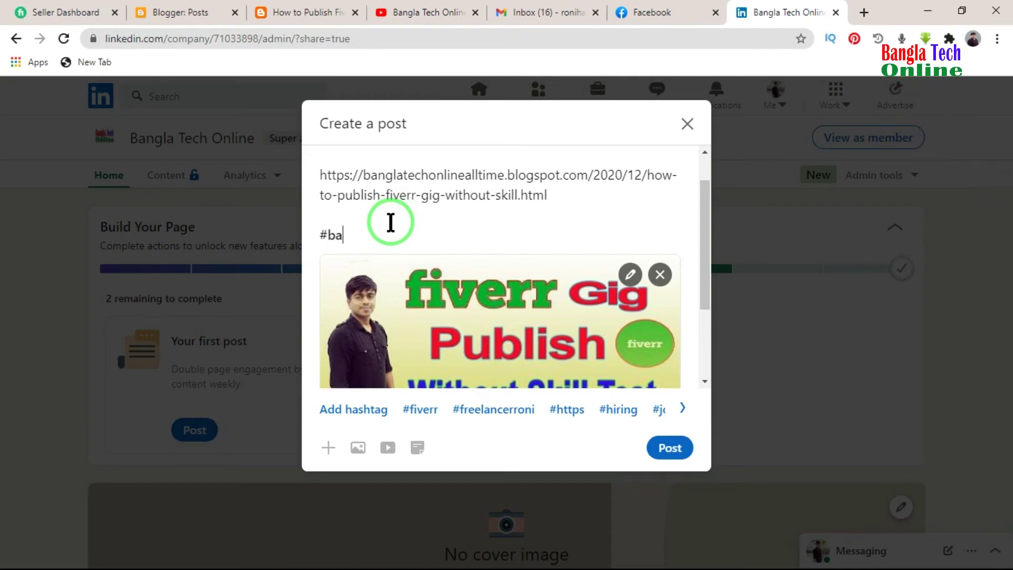
text(ngla techonline)
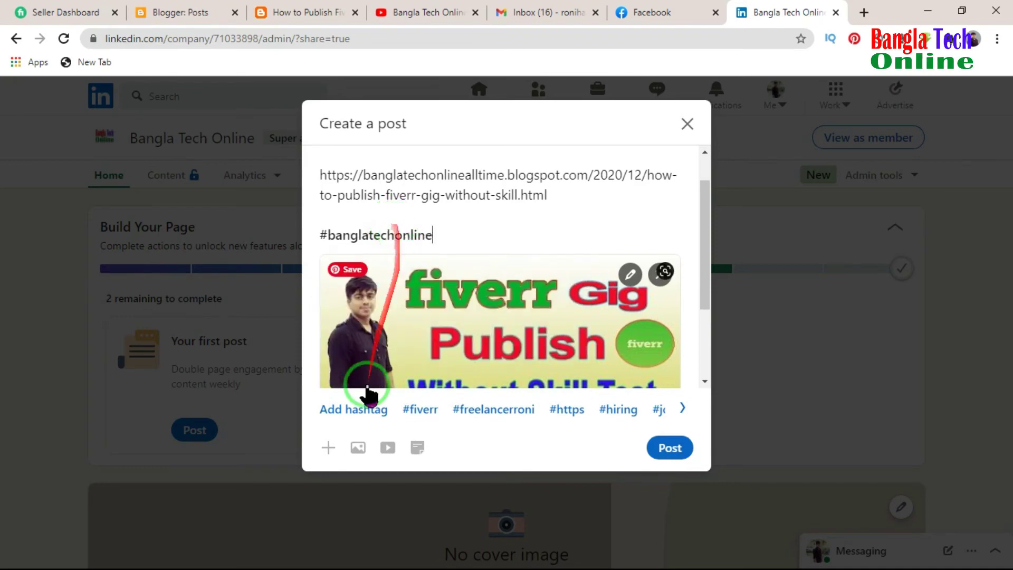
Add the suggested freelancer-name hashtag, #fiverr and #recruitment after the first hashtag
click(346, 410)
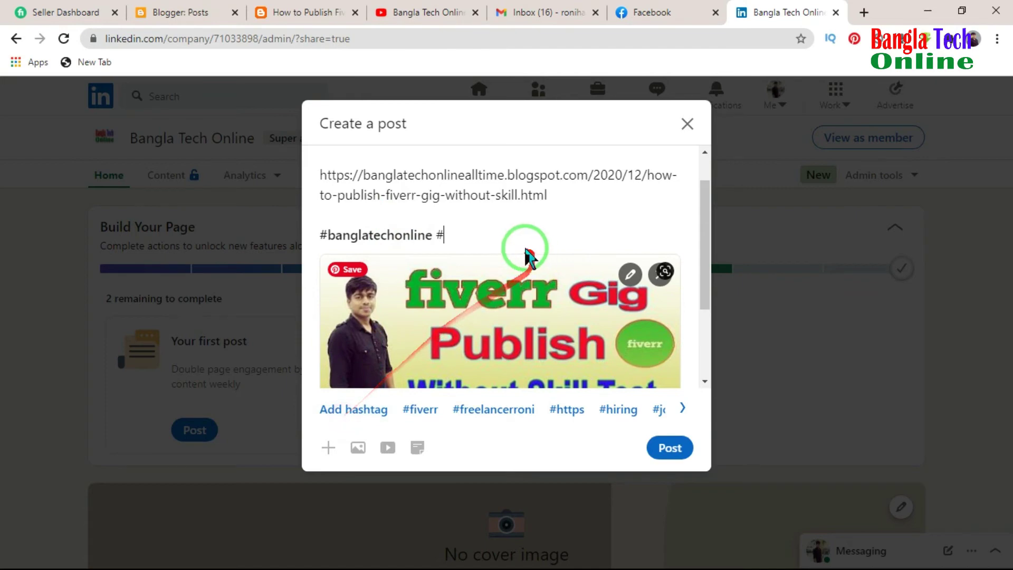
click(490, 411)
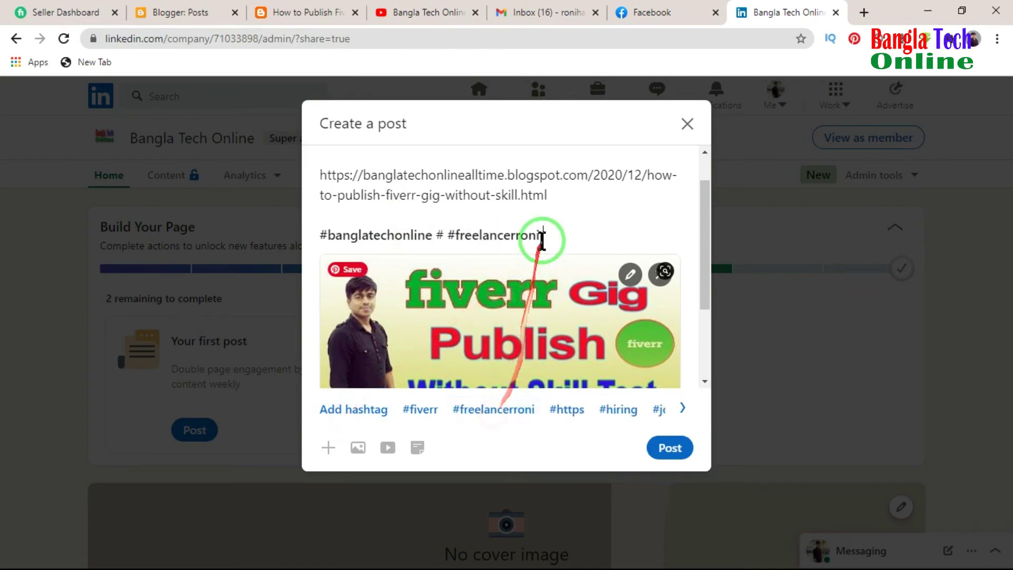
click(414, 411)
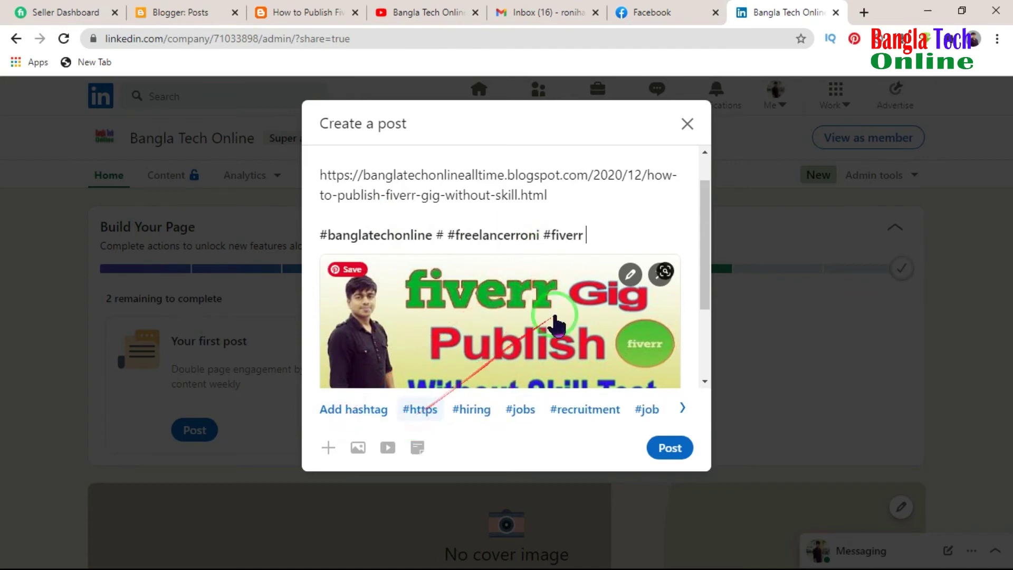
click(572, 417)
Review the post's text and link preview, and publish it on the page
scroll(561, 264, down, 3)
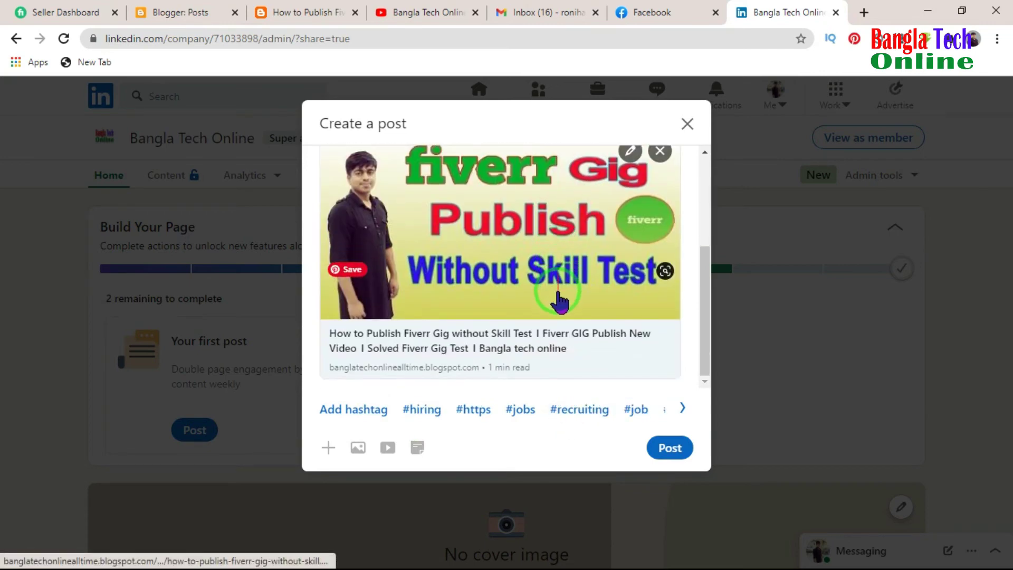
scroll(560, 301, up, 3)
scroll(561, 316, down, 3)
scroll(582, 341, up, 3)
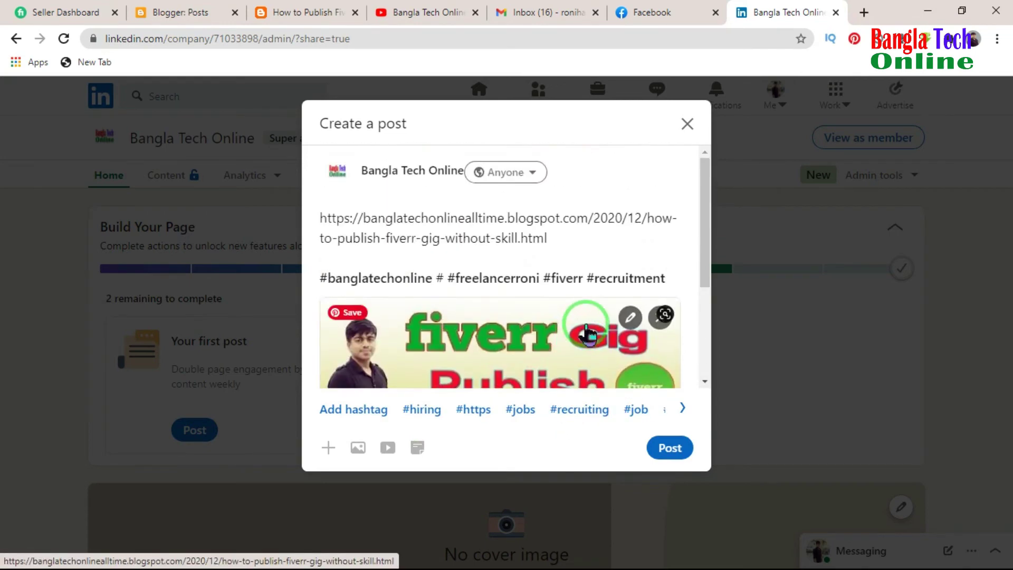
scroll(582, 340, down, 3)
click(670, 448)
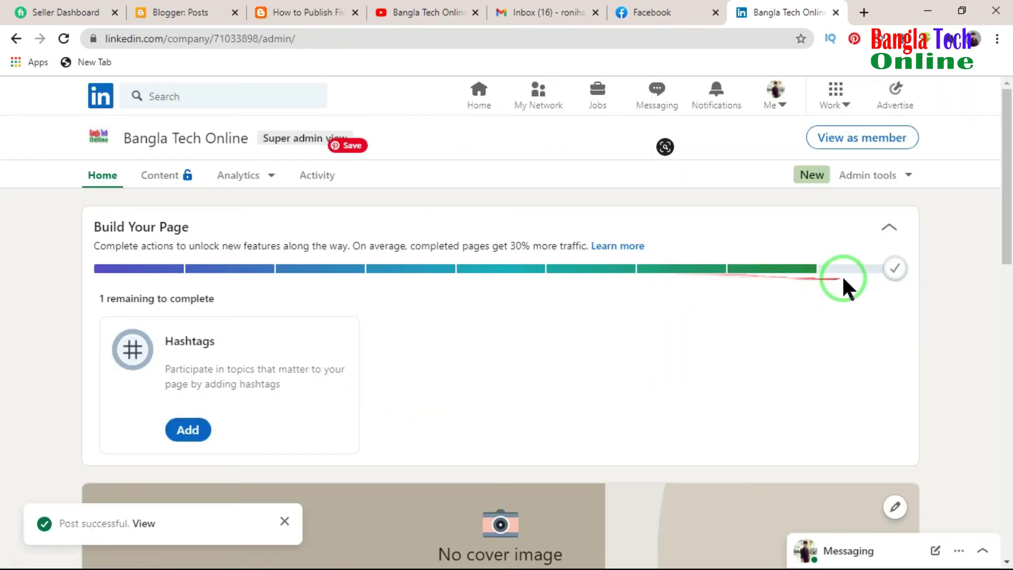
Add the suggested hashtags #banglatechonline and #banglatechonlinelife to the page's hashtag topics
scroll(265, 367, down, 10)
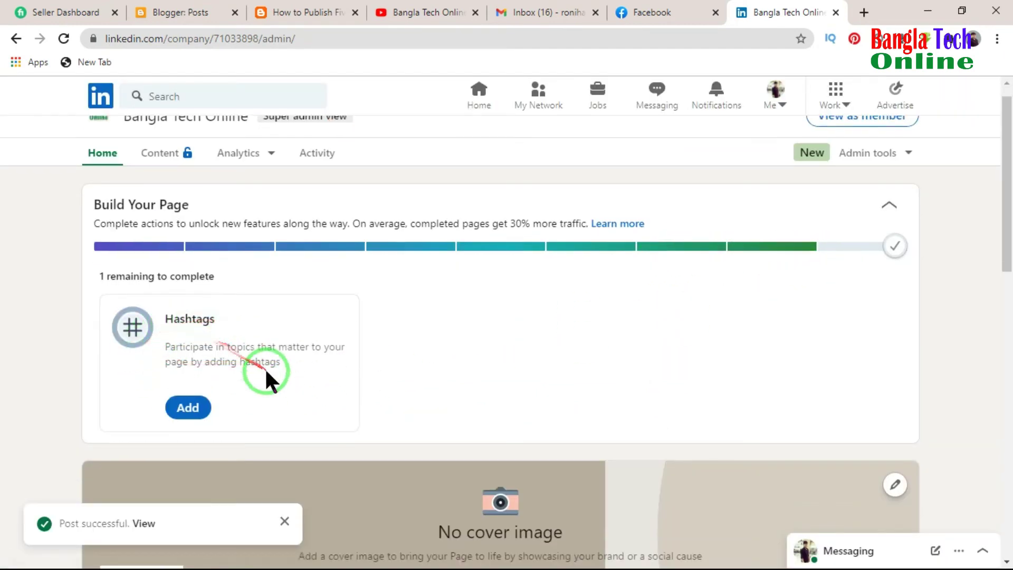
scroll(264, 367, up, 10)
click(203, 420)
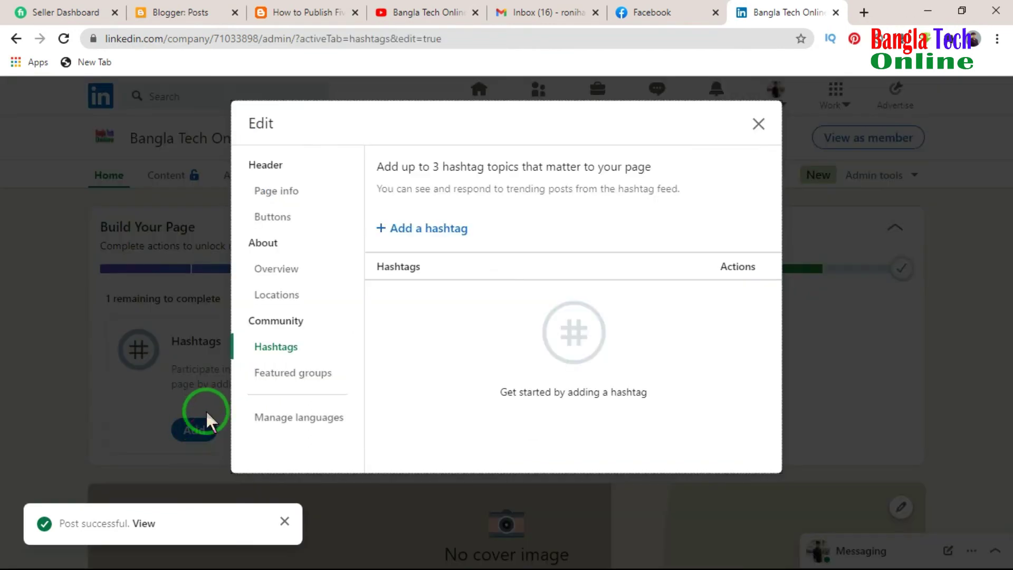
click(418, 229)
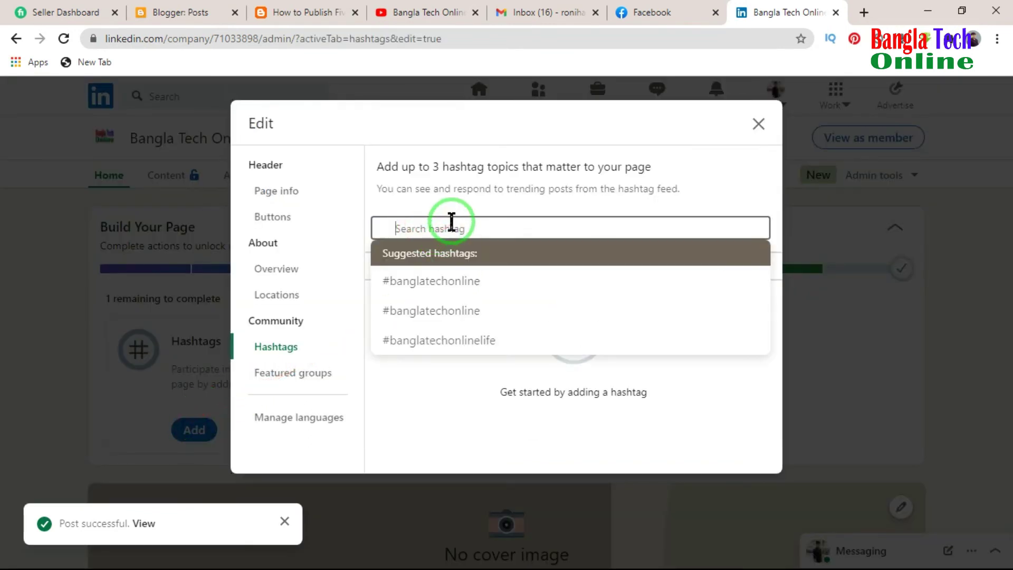
click(444, 288)
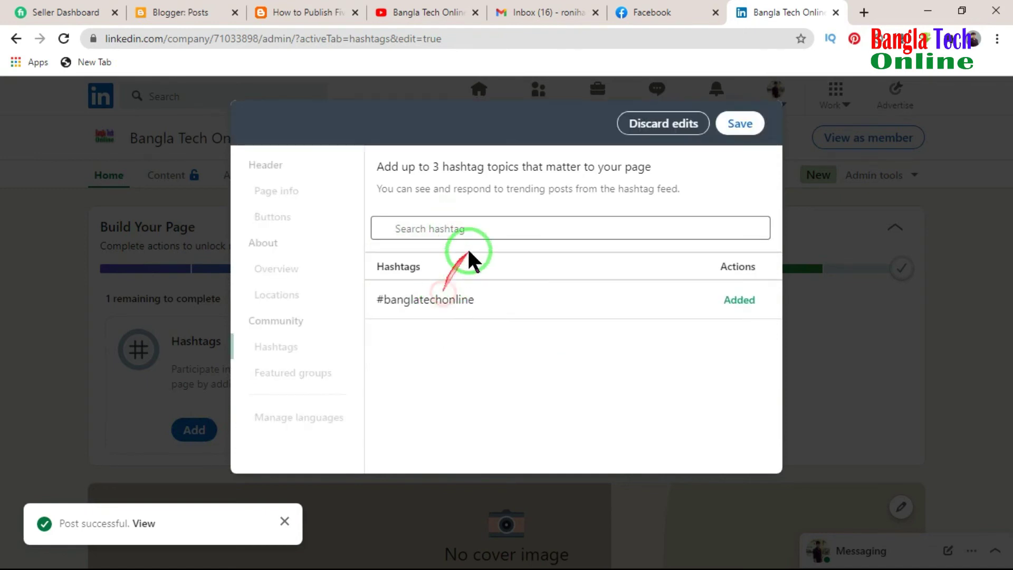
click(488, 217)
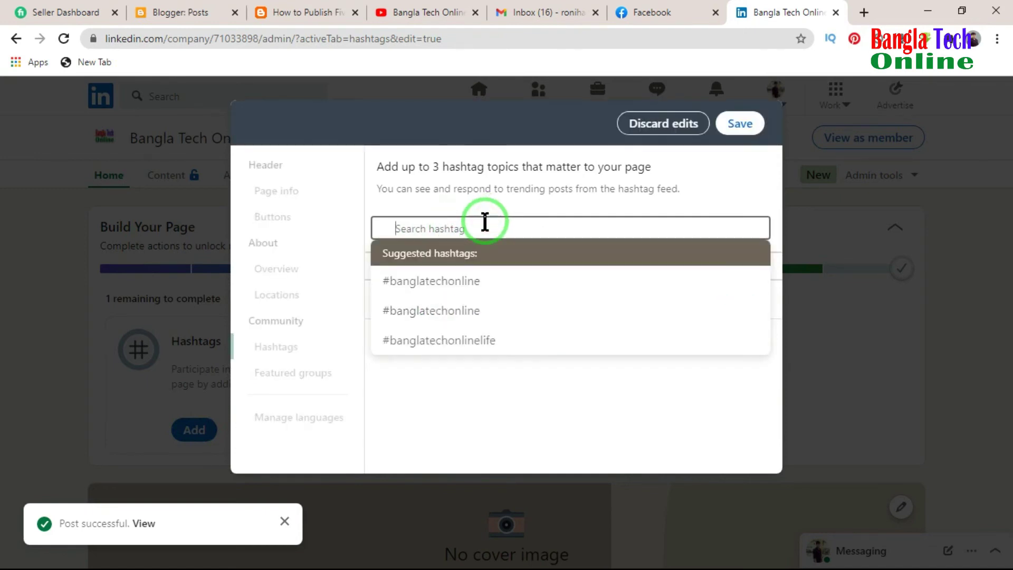
click(468, 342)
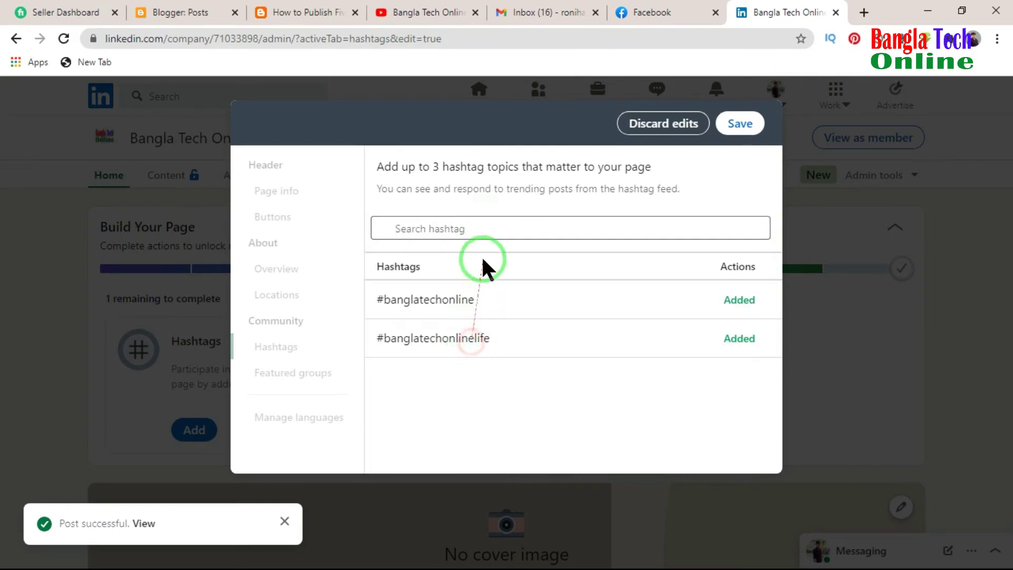
Add #freelancingtutorial as the page's third hashtag topic and save the hashtag changes
click(491, 234)
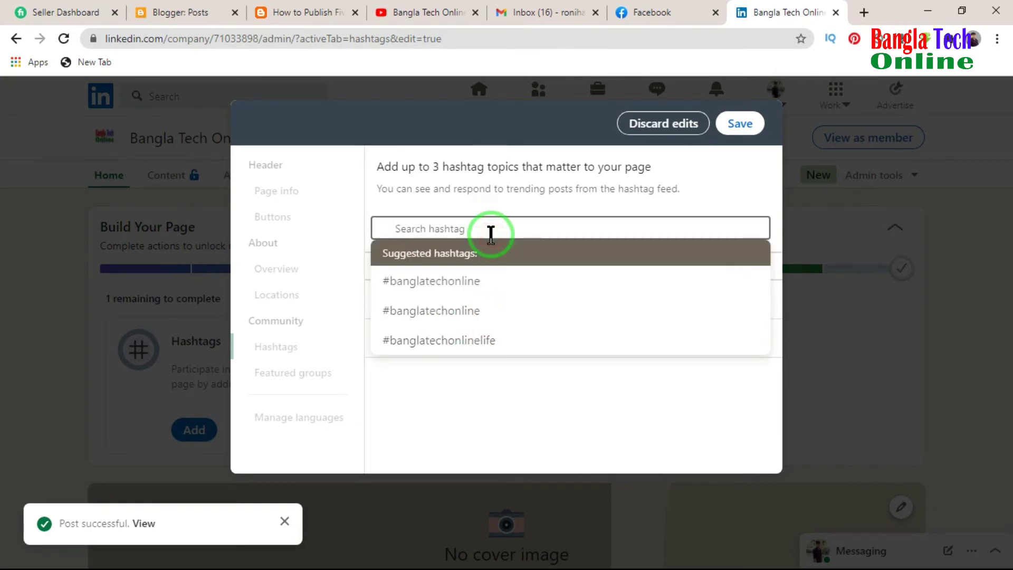
text(freela)
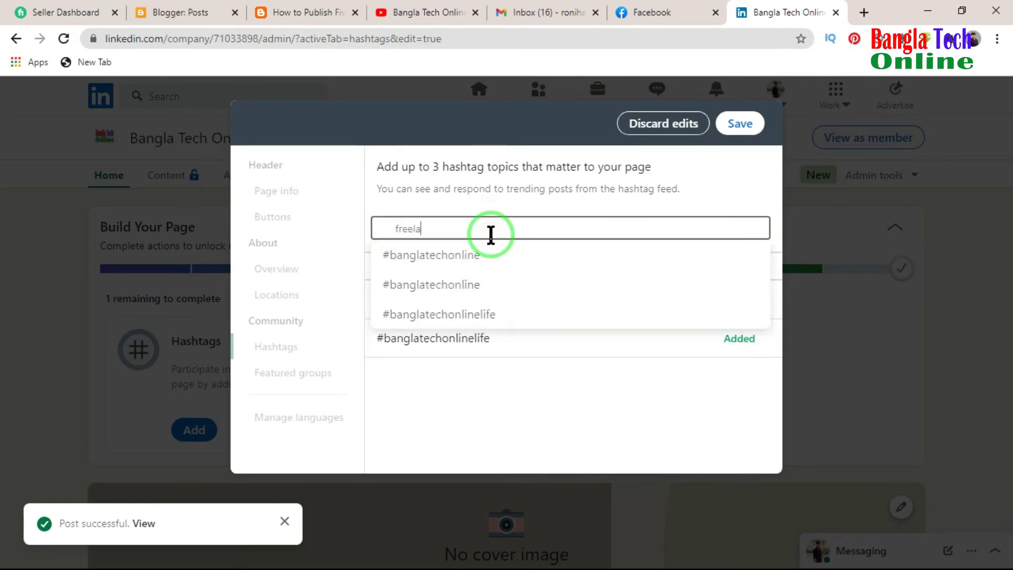
text(ncing)
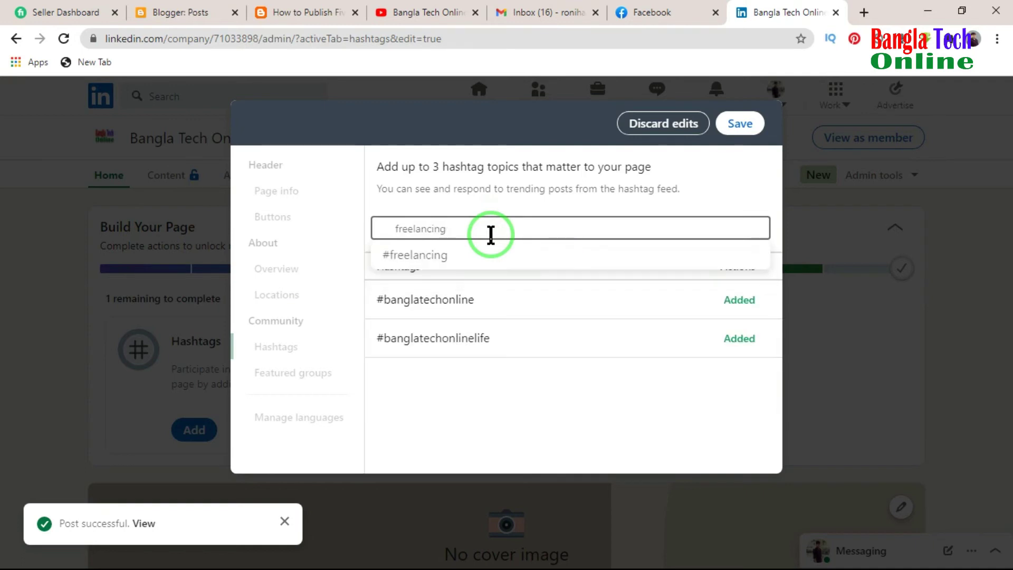
text(tutor)
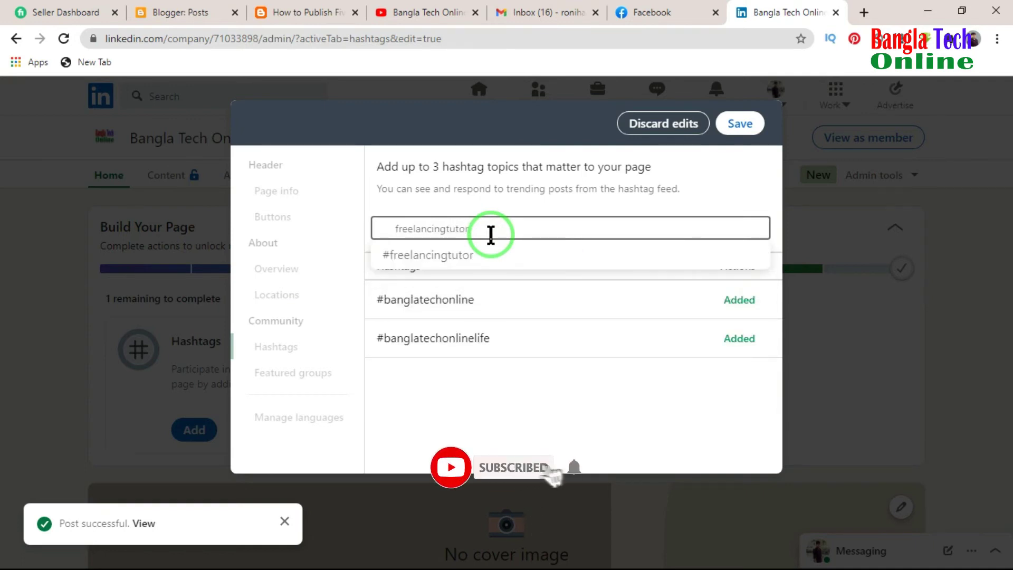
text(ial)
click(501, 256)
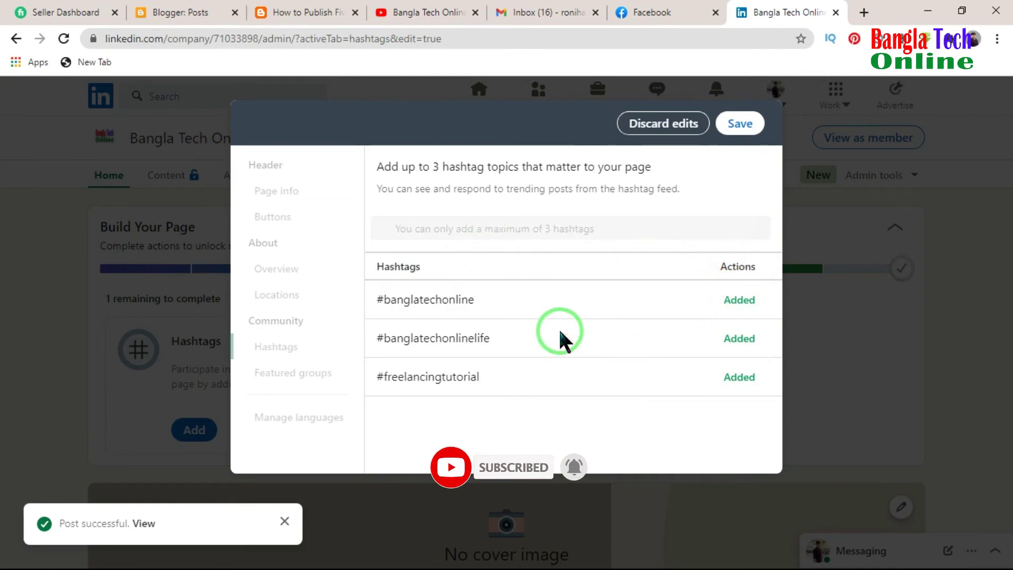
click(739, 123)
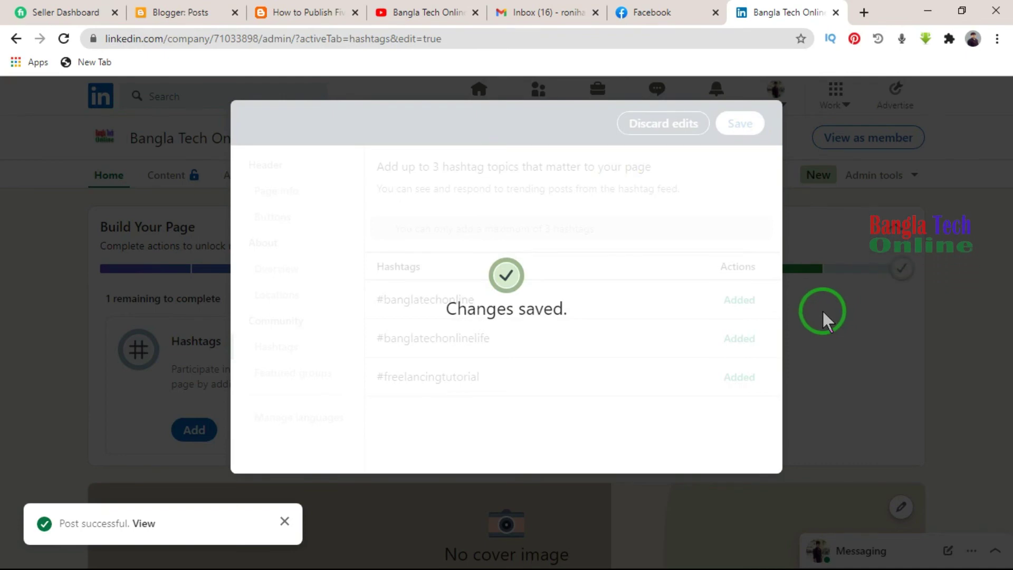
click(759, 124)
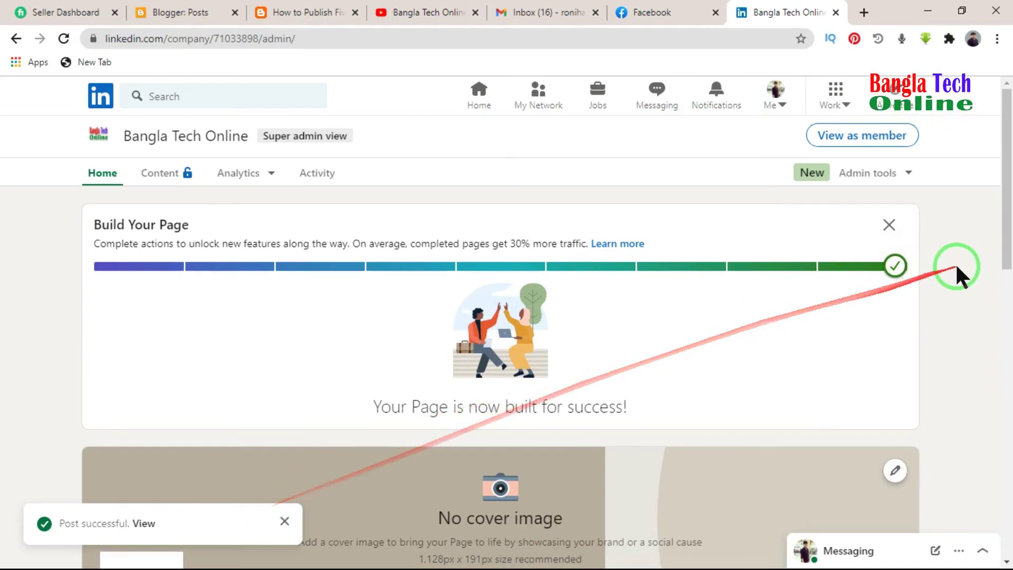
Dismiss the completed Build Your Page card and review the published post and hashtags on the page
scroll(957, 276, down, 10)
scroll(956, 276, up, 9)
click(889, 210)
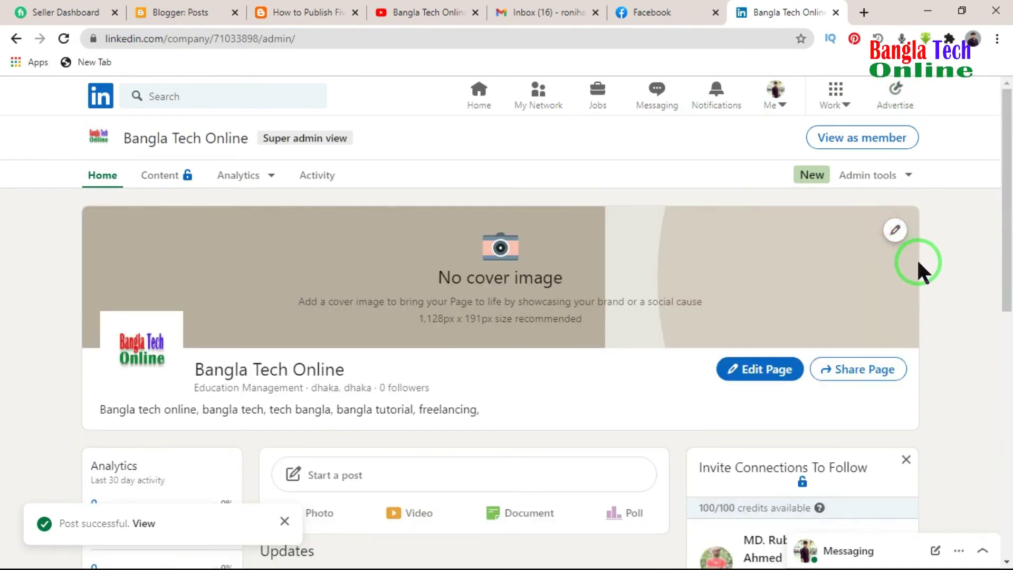
scroll(622, 327, down, 10)
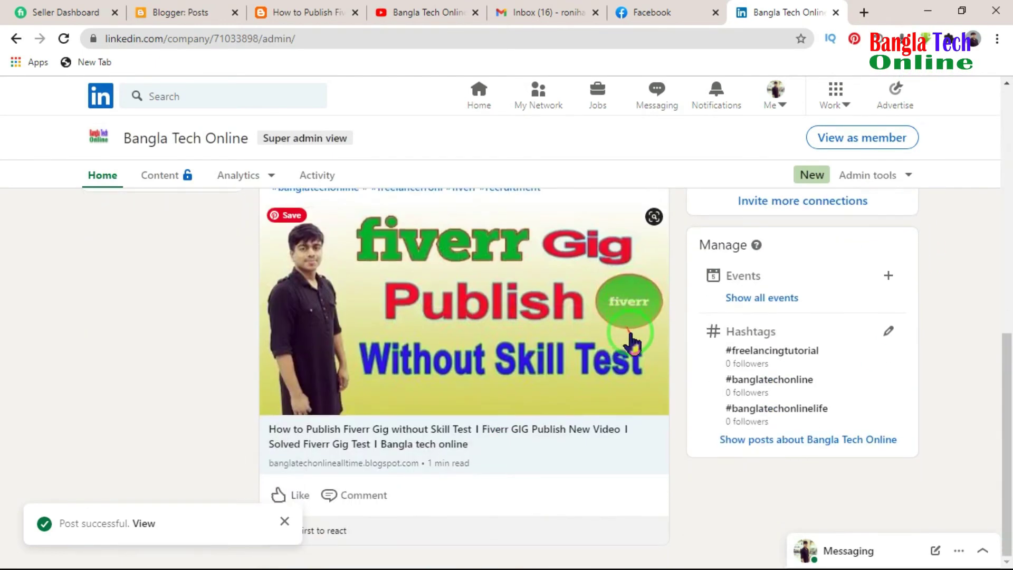
scroll(632, 342, up, 10)
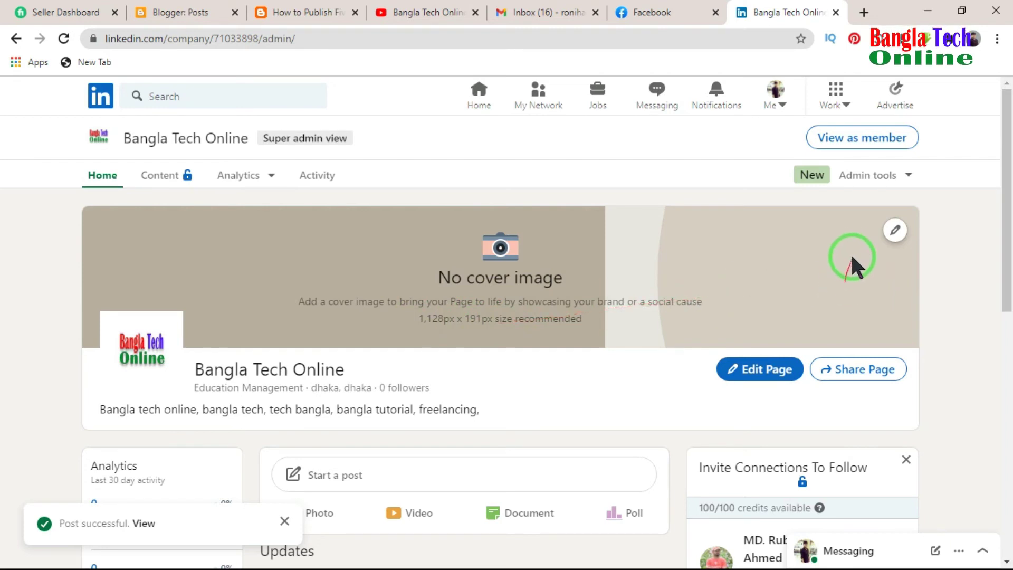
Search the web for "image resize google online" in a new browser tab and open the Simple Image Resizer site
click(864, 12)
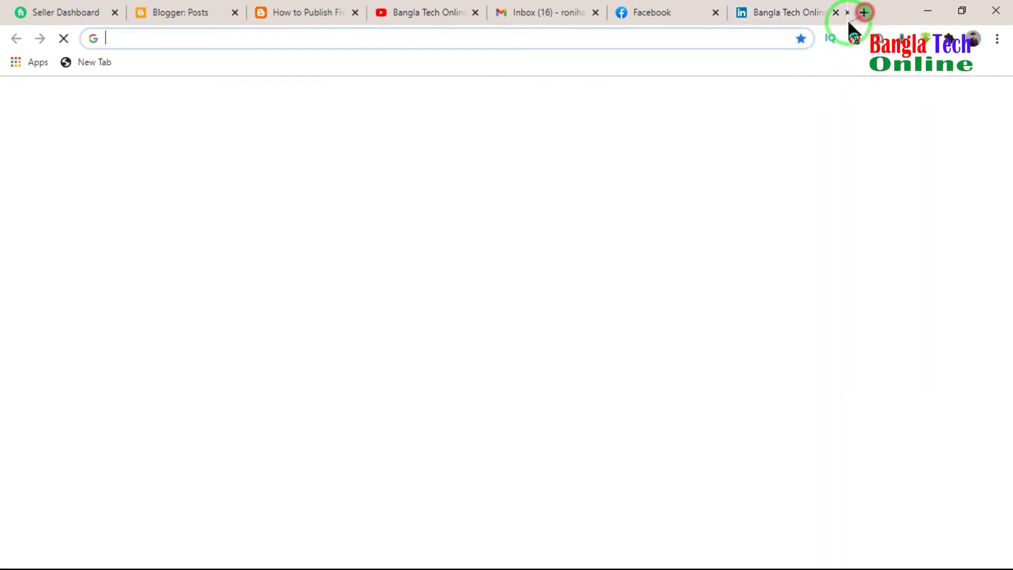
click(727, 43)
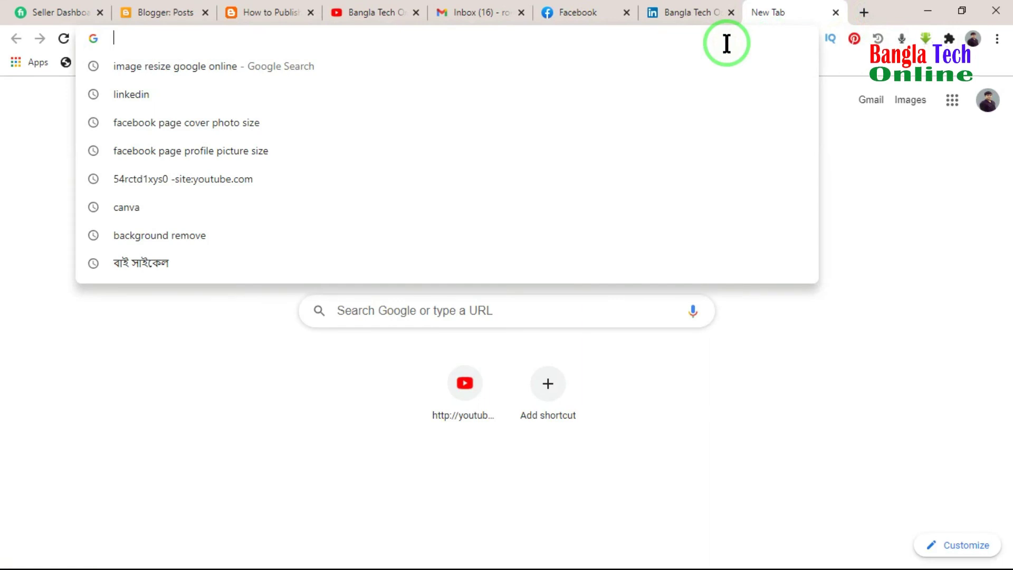
text(im)
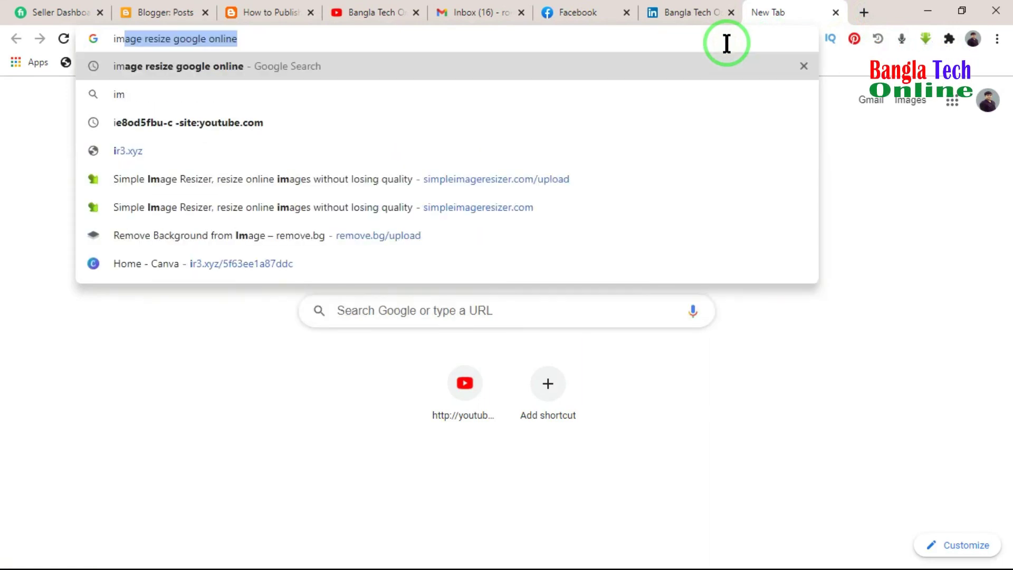
key(Return)
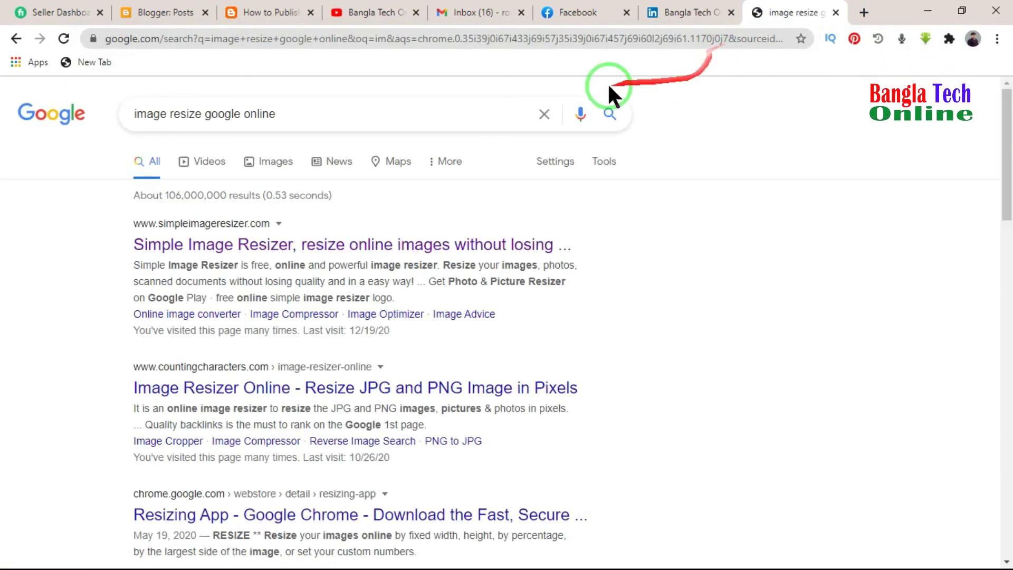
click(279, 240)
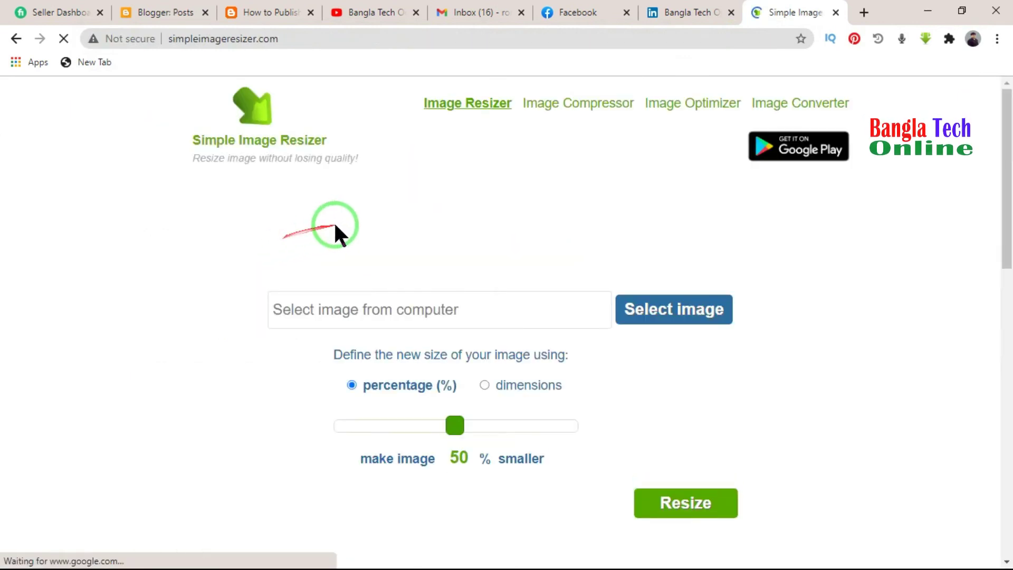
Choose resizing by dimensions and load Bangla Tech online logo.jpg from the Bangla tech online Blogsite folder on drive G
click(479, 385)
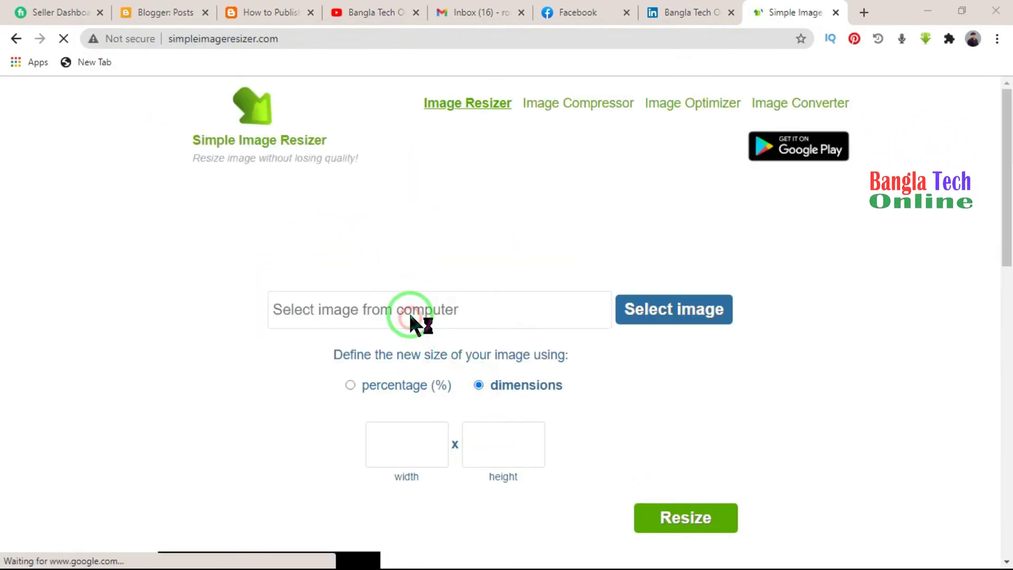
click(414, 311)
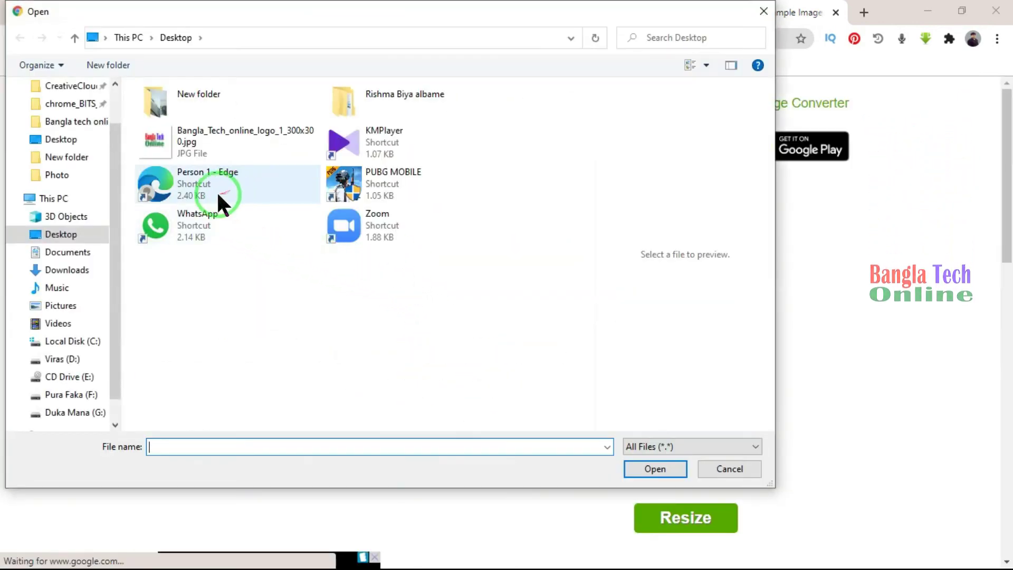
scroll(66, 262, down, 1)
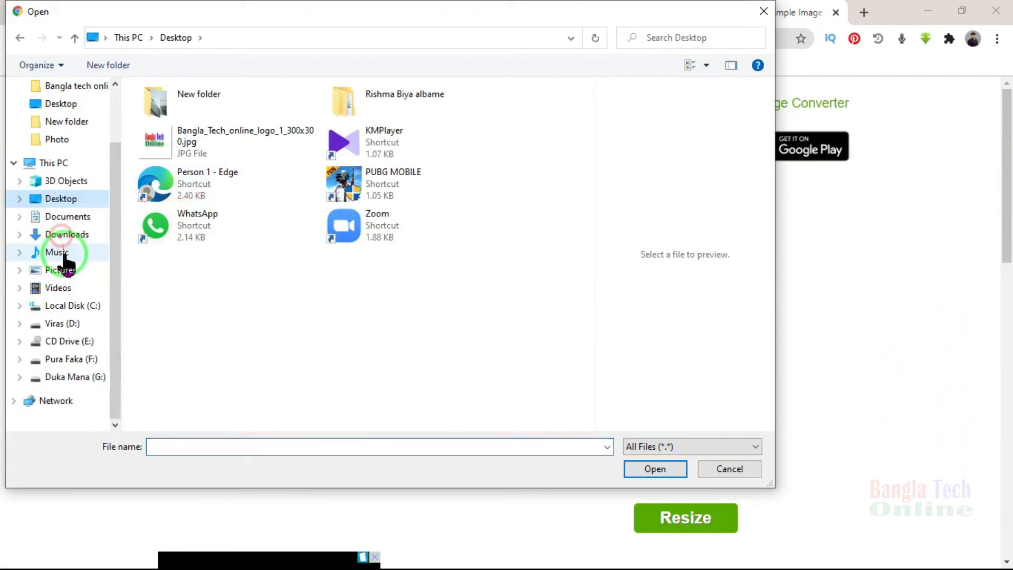
click(70, 378)
double_click(191, 216)
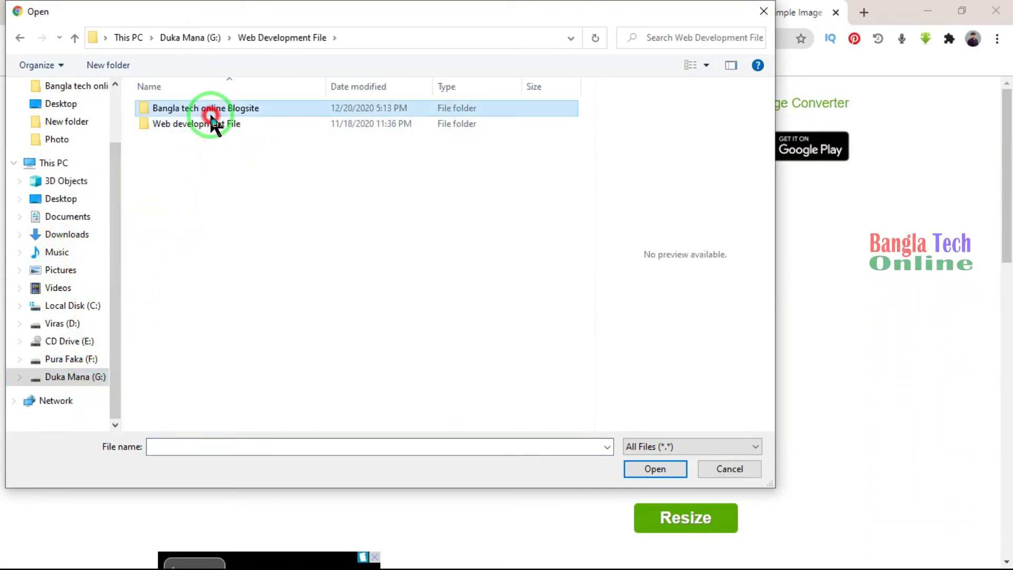
double_click(210, 109)
click(182, 148)
click(276, 139)
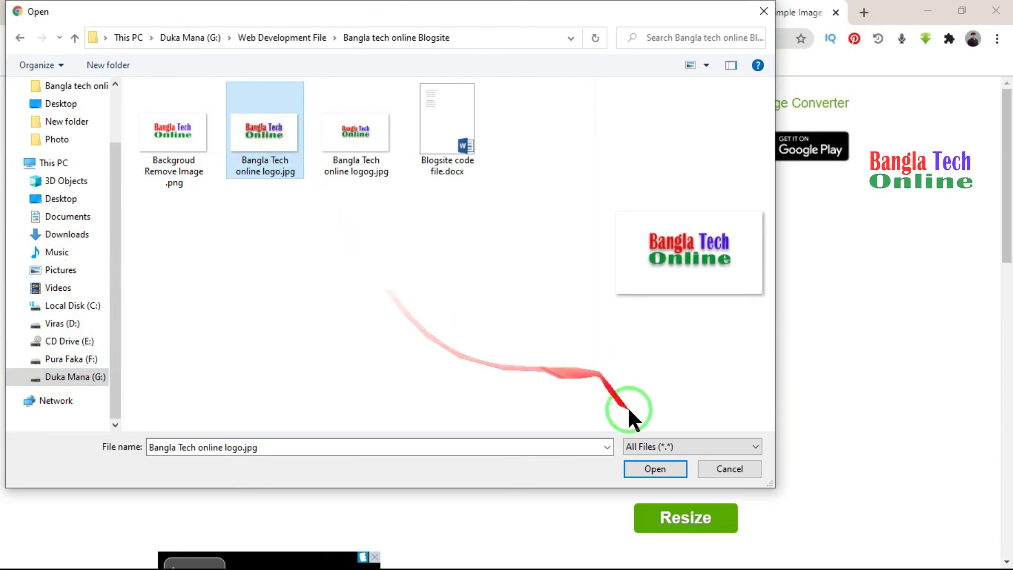
click(654, 468)
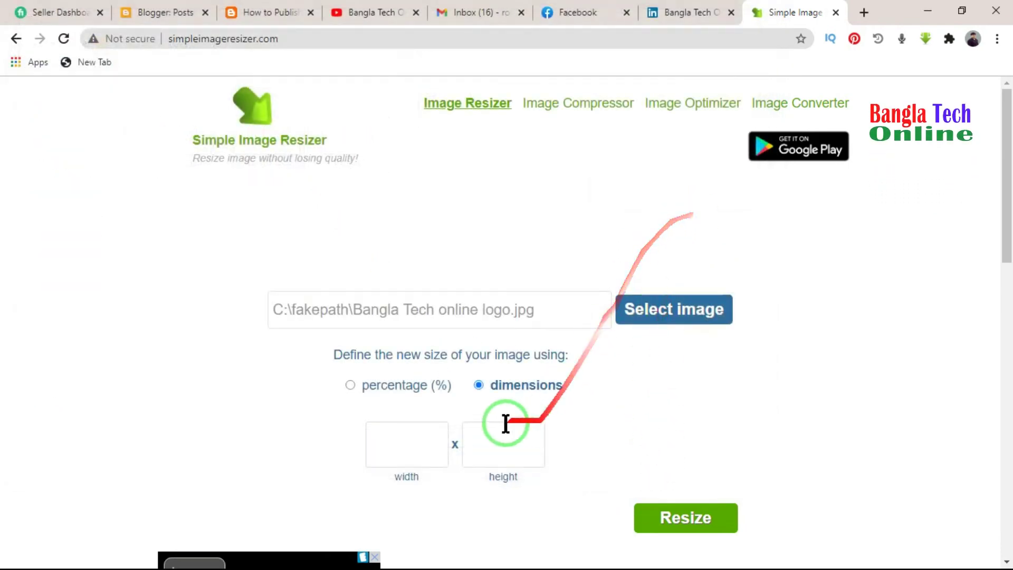
Resize the logo image to LinkedIn's recommended cover size, 1128 px wide and 191 px high
click(416, 431)
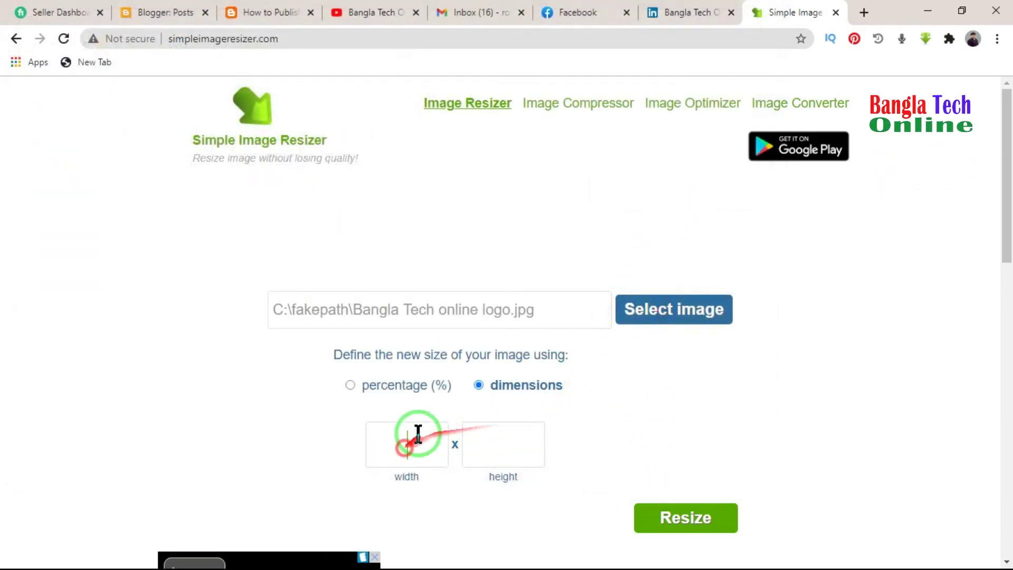
click(680, 11)
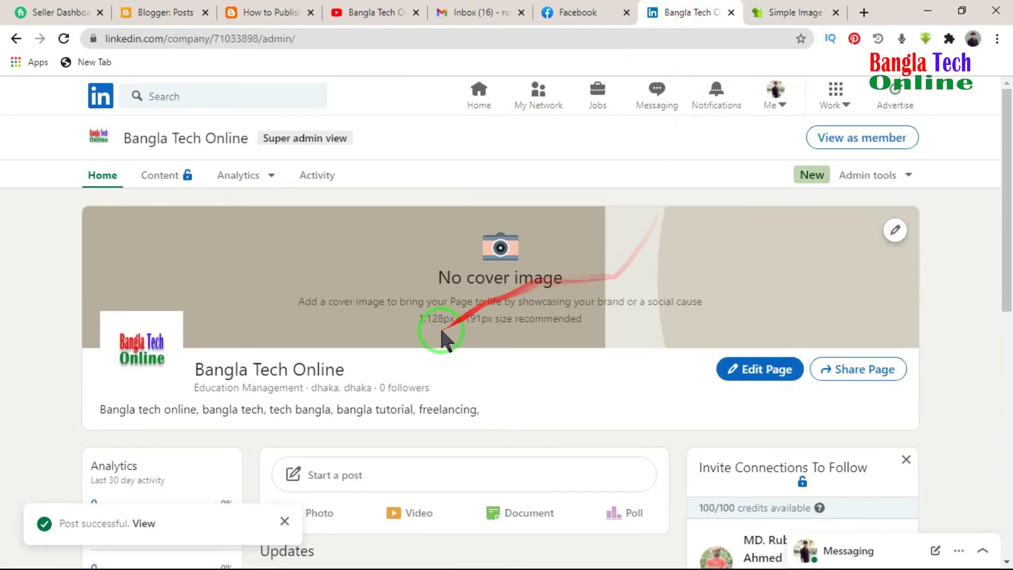
click(781, 12)
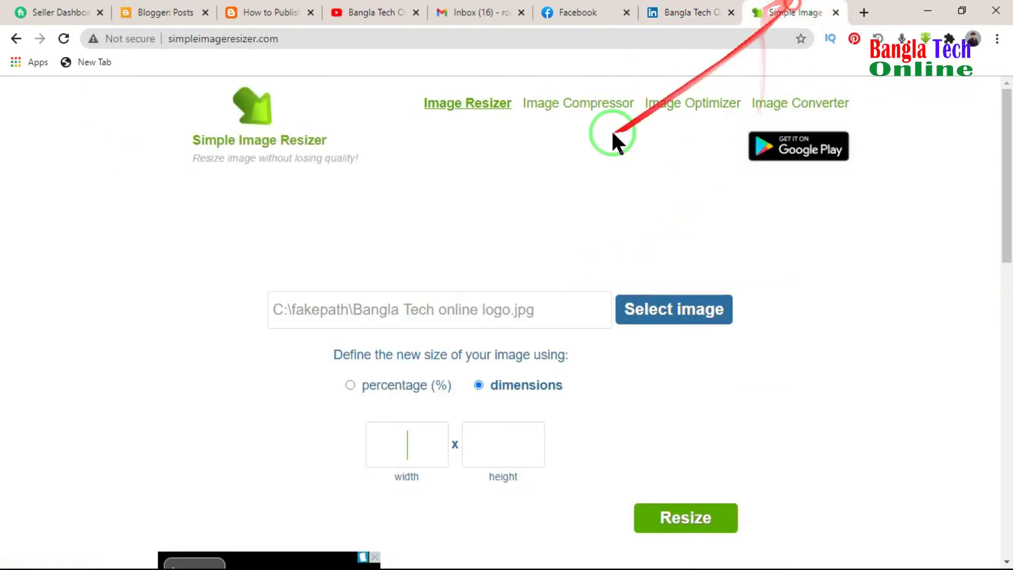
text(1128)
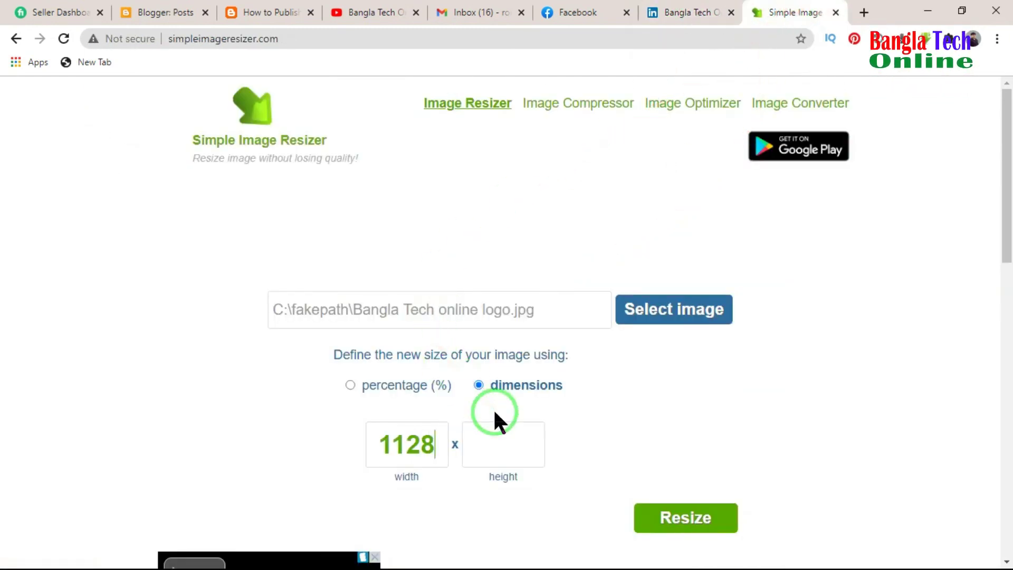
click(511, 438)
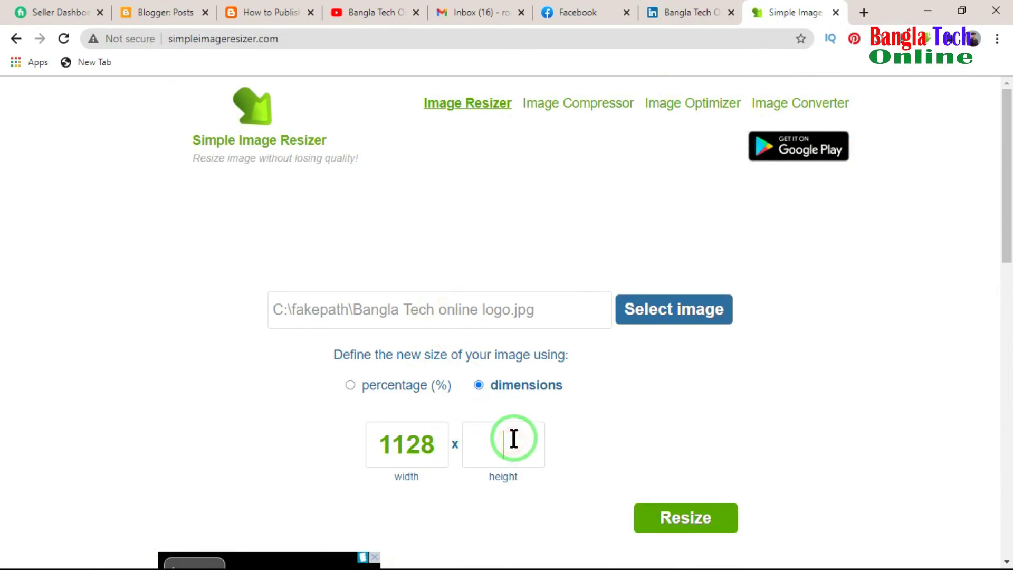
text(191)
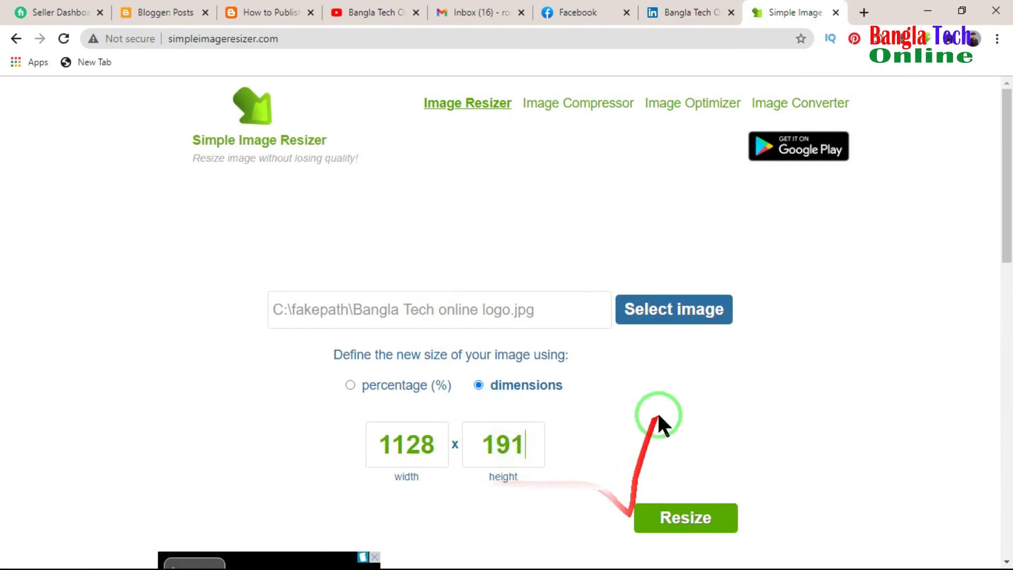
click(682, 513)
click(713, 9)
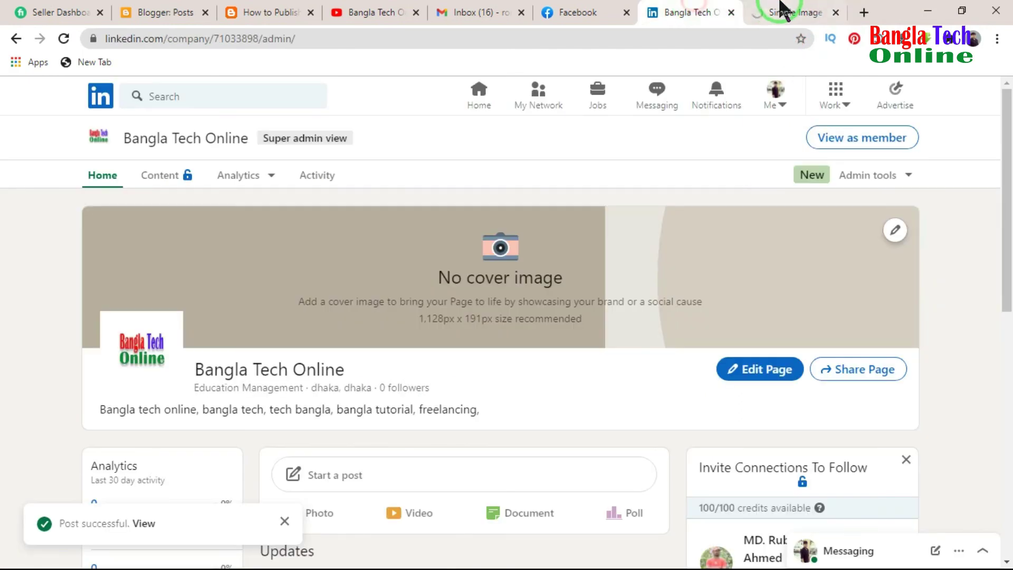
click(791, 9)
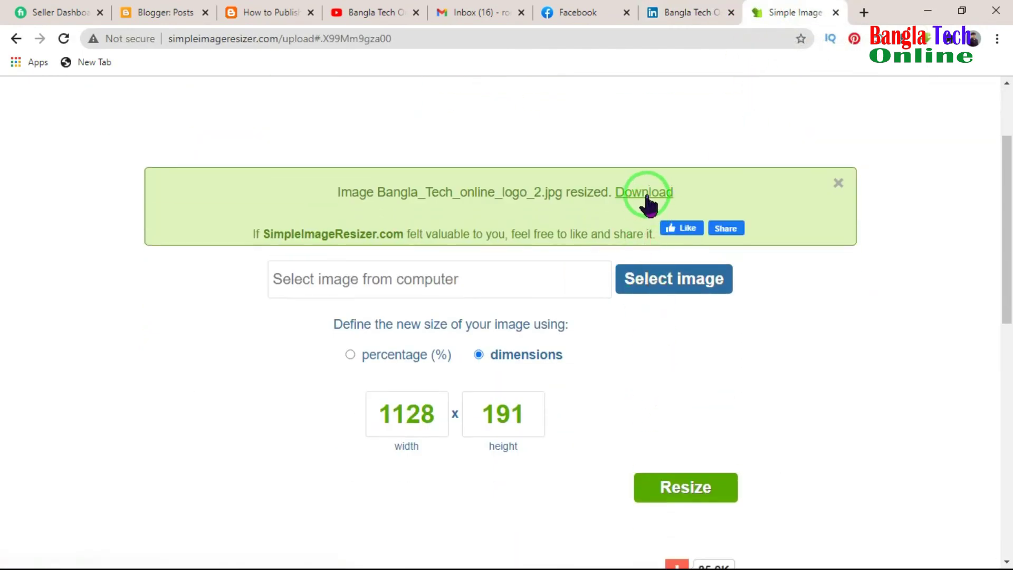
Open the resized logo for download and save it to the Desktop as Bangla_Tech_online_logo_2_1128x191.jpg
click(648, 192)
right_click(410, 306)
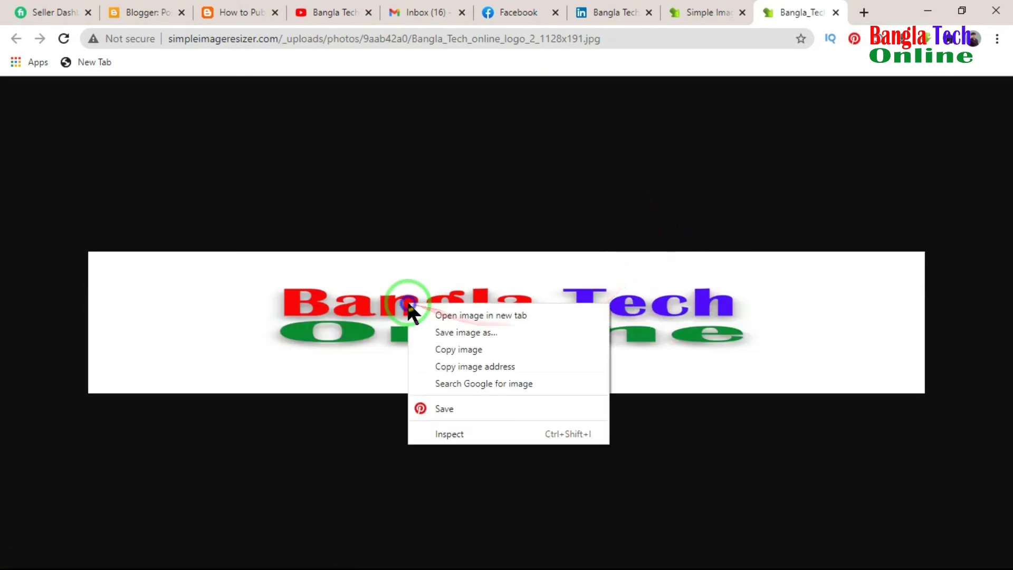
click(508, 331)
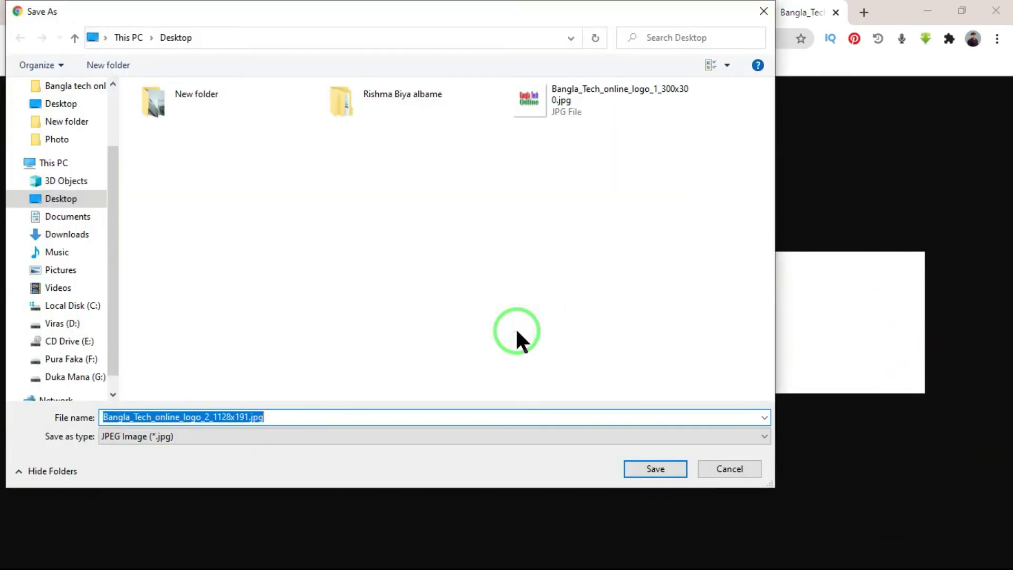
click(59, 201)
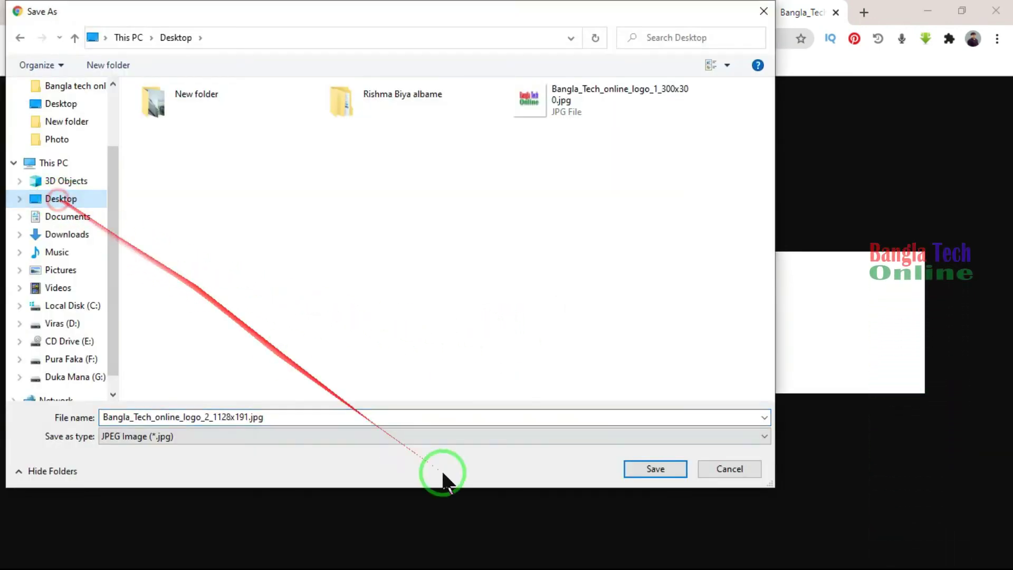
click(655, 469)
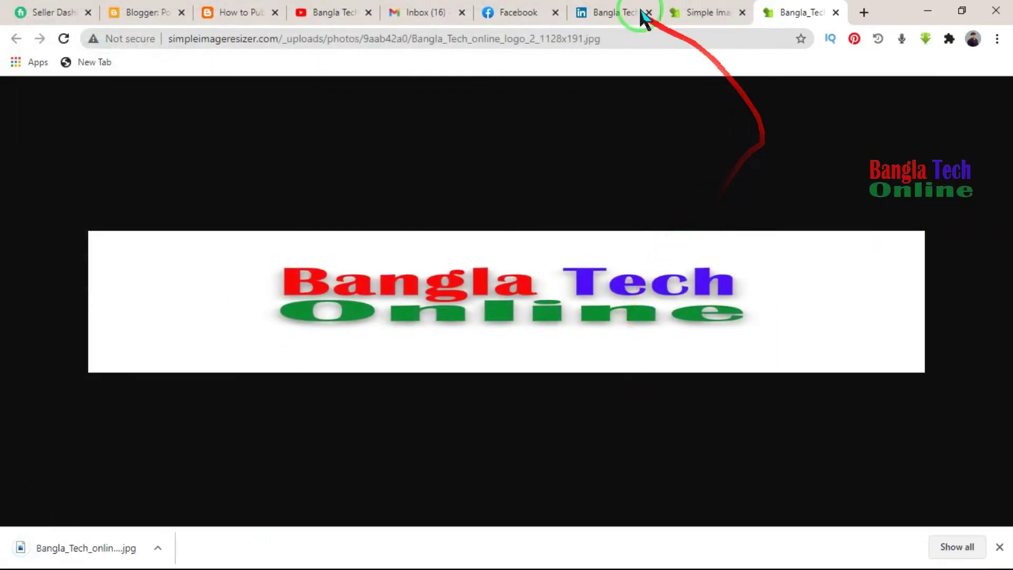
Return to the LinkedIn page and upload Bangla_Tech_online_logo_2_1128x191.jpg from the Desktop as its cover image
click(638, 15)
click(895, 230)
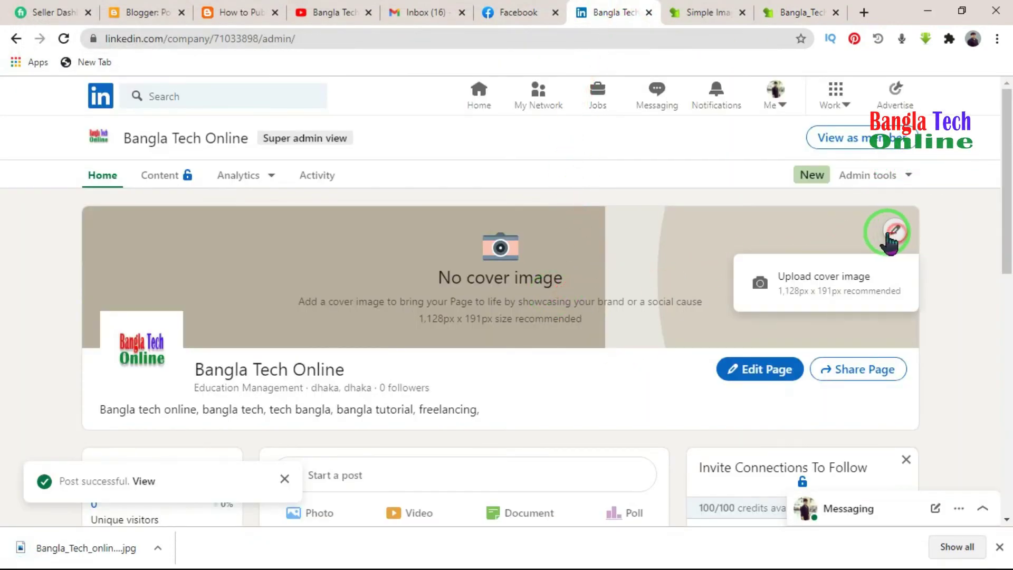
click(799, 285)
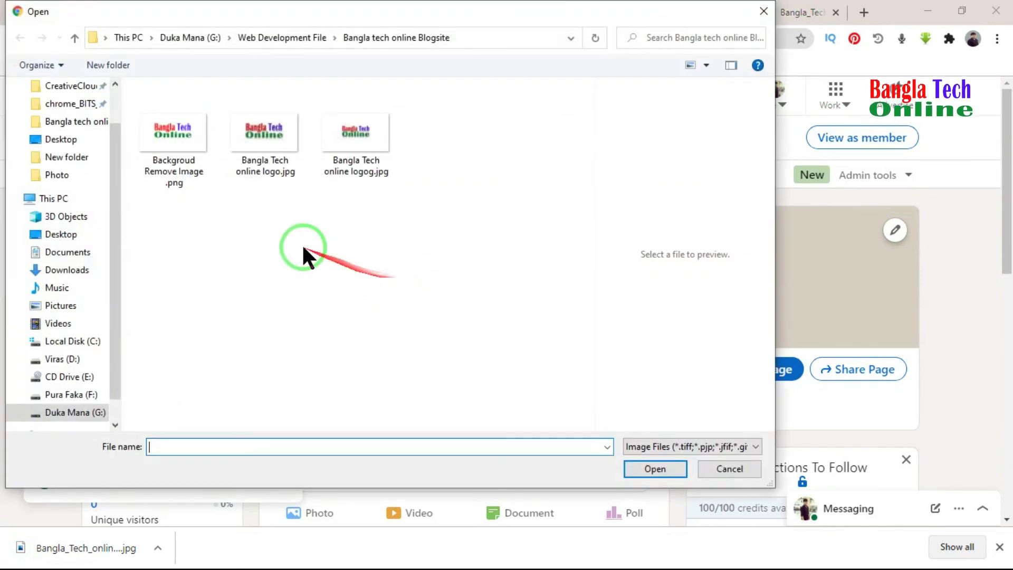
click(61, 139)
click(355, 148)
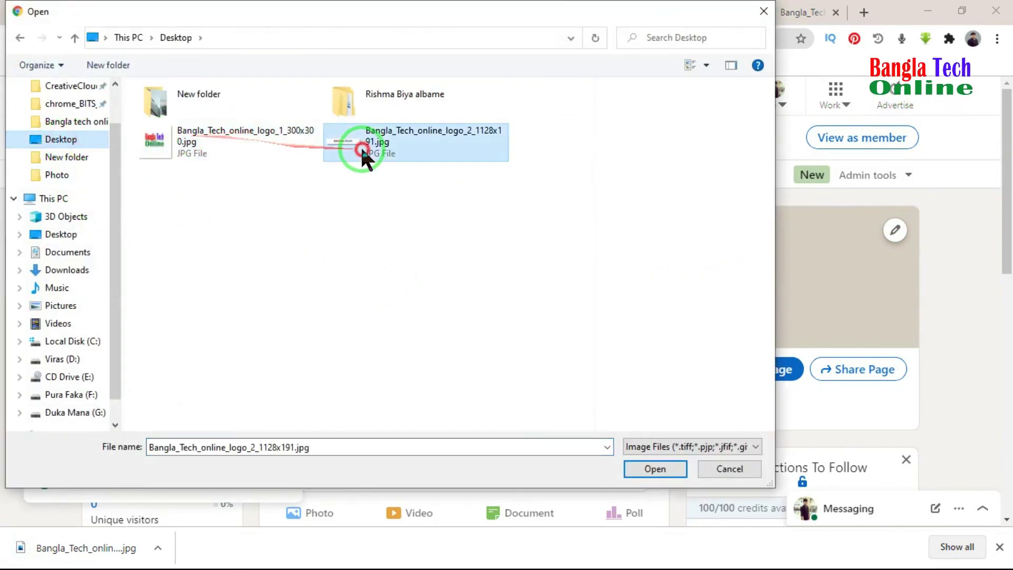
click(642, 464)
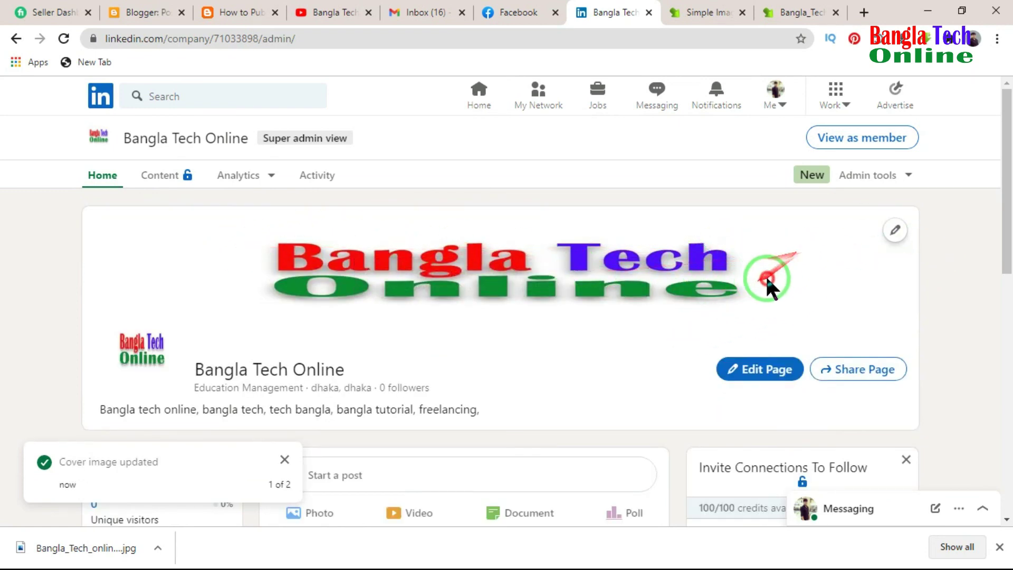
Dismiss the cover update notice and the browser's download bar, and look over the page's cover image, post and hashtags
click(281, 463)
click(1000, 547)
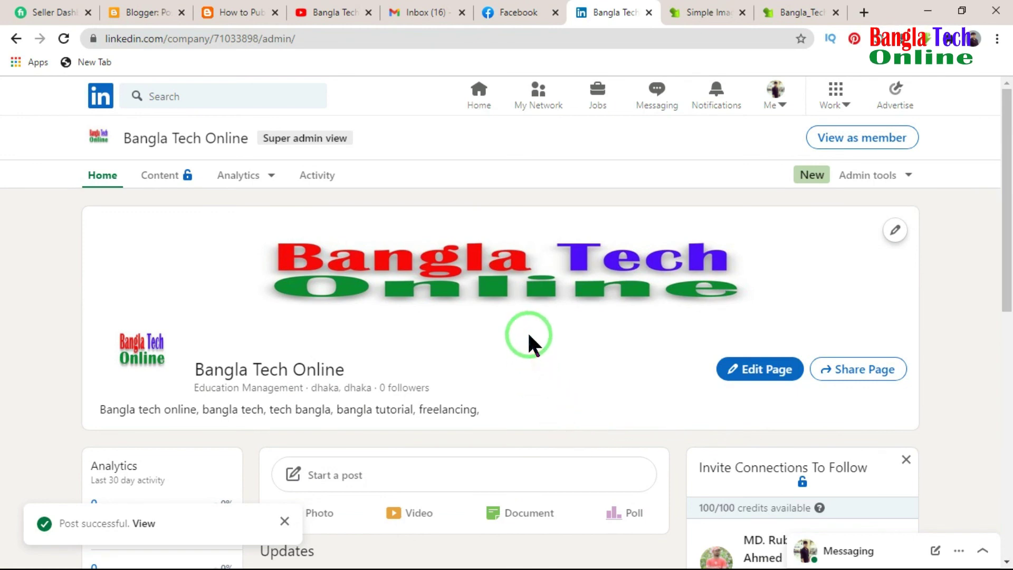
scroll(541, 338, down, 10)
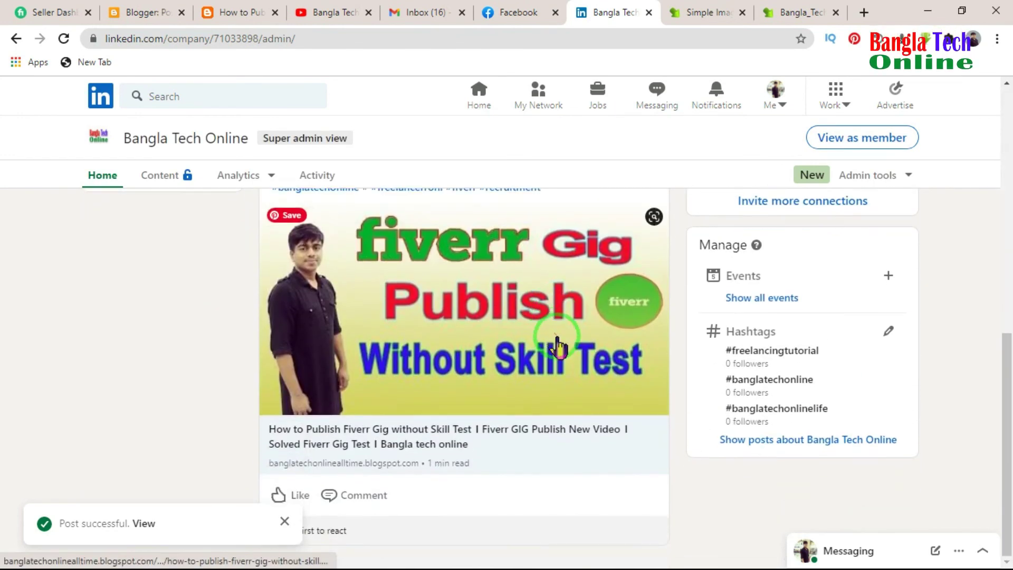
scroll(558, 349, up, 10)
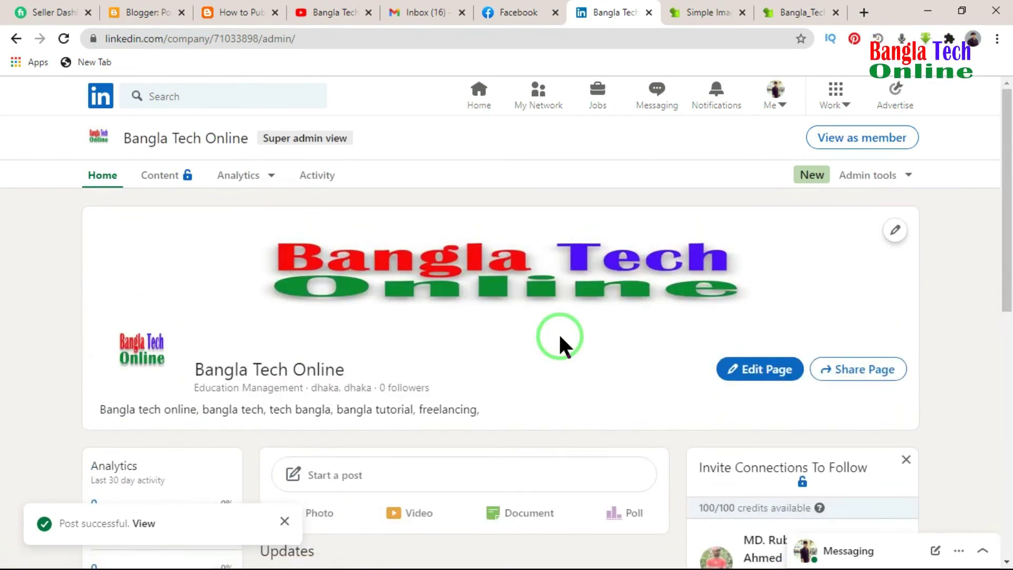
scroll(560, 337, down, 8)
scroll(566, 337, up, 8)
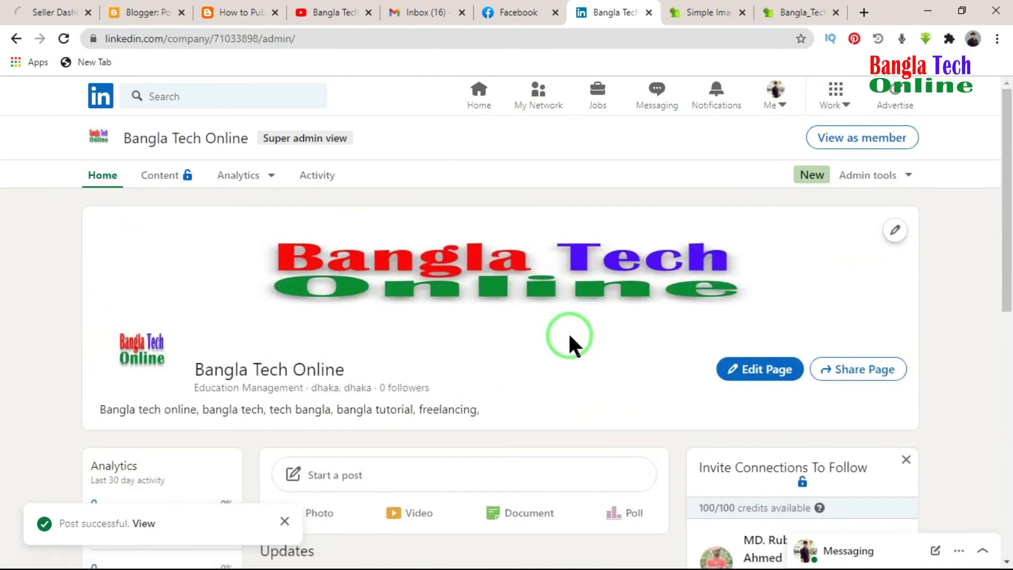
scroll(507, 338, down, 8)
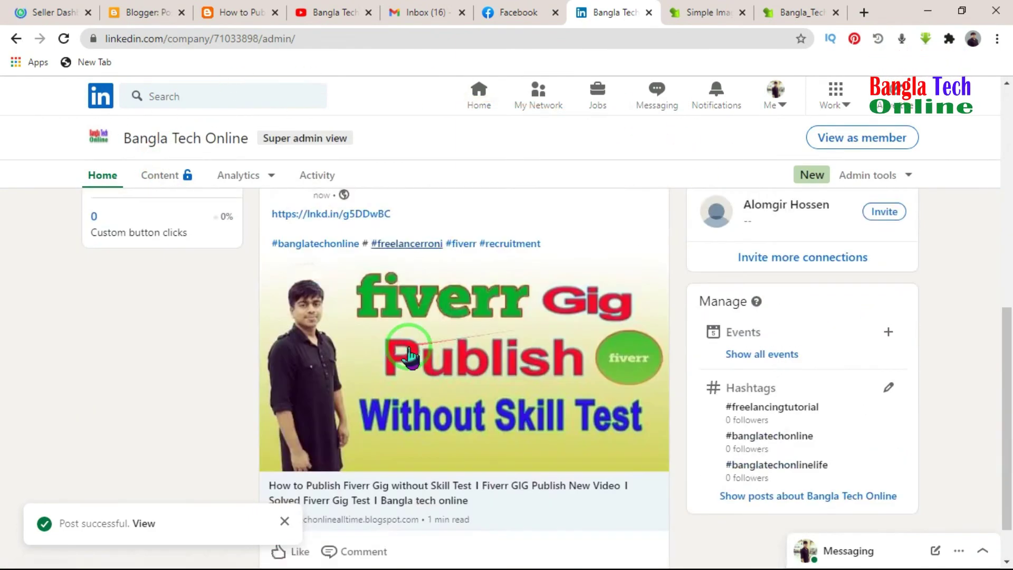
scroll(438, 338, up, 8)
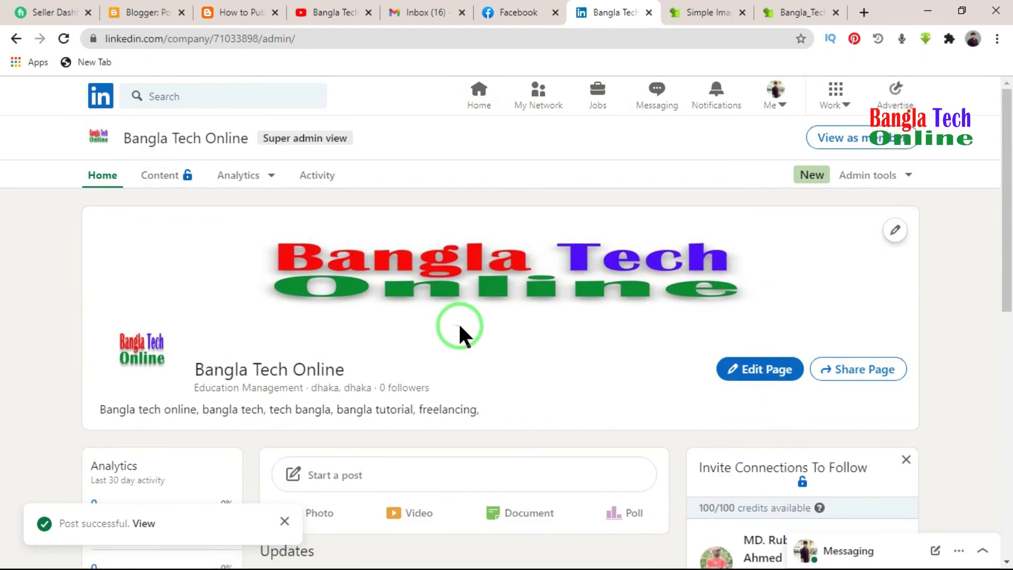